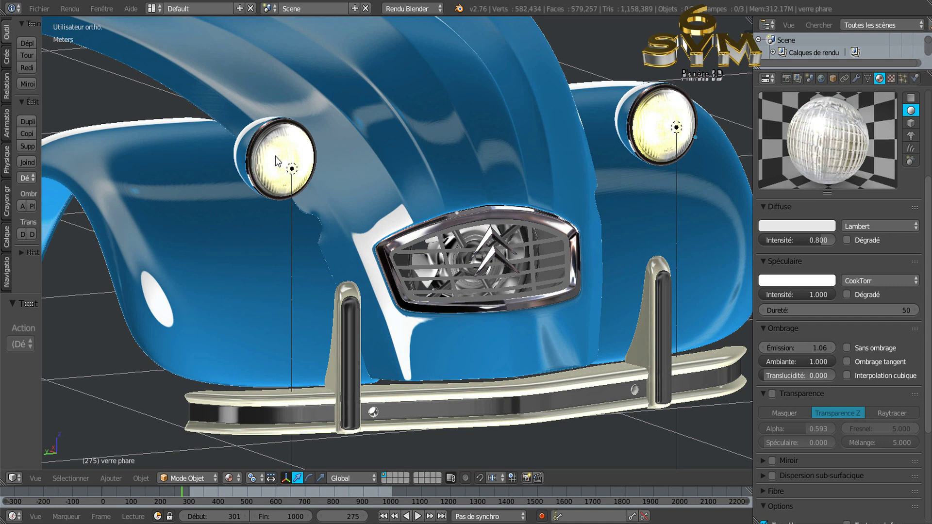
# Step: Compare Shadeless and Transparency on and off for the 'verre phare' glass material
pyautogui.click(847, 347)
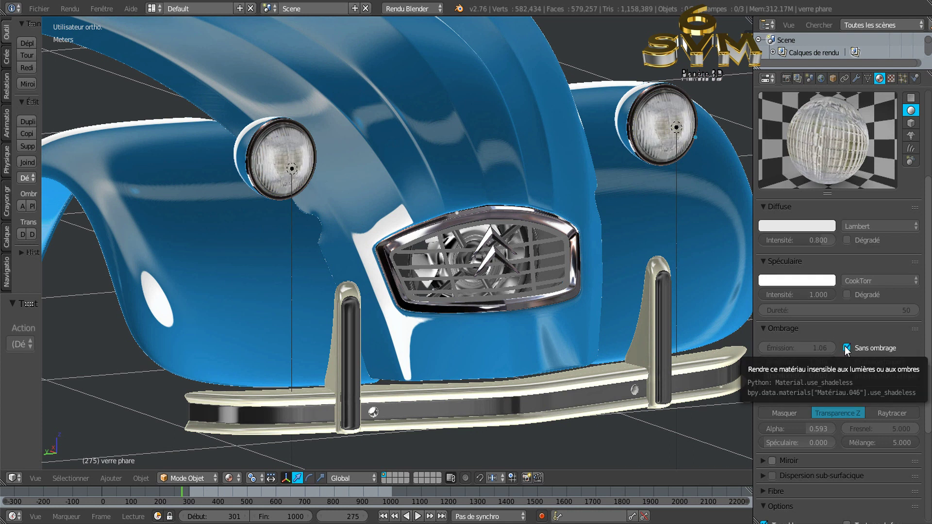
pyautogui.click(846, 348)
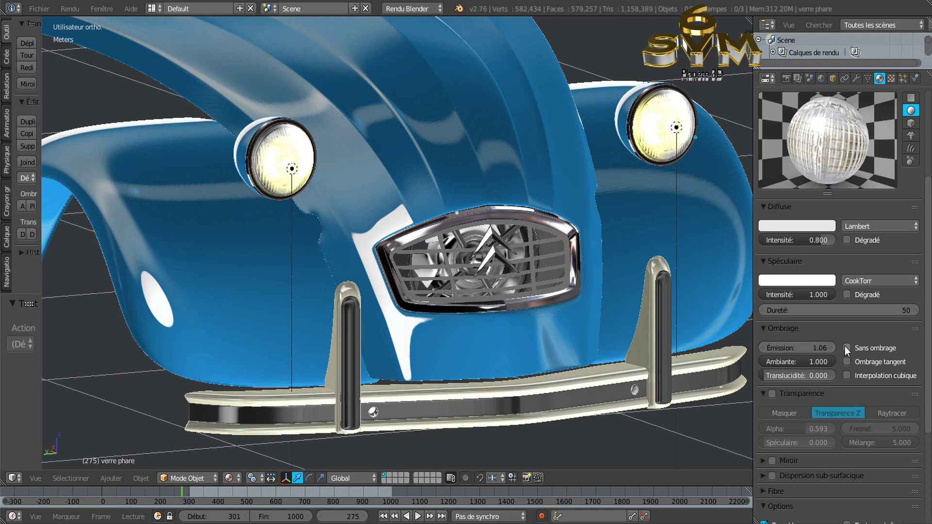
pyautogui.click(847, 348)
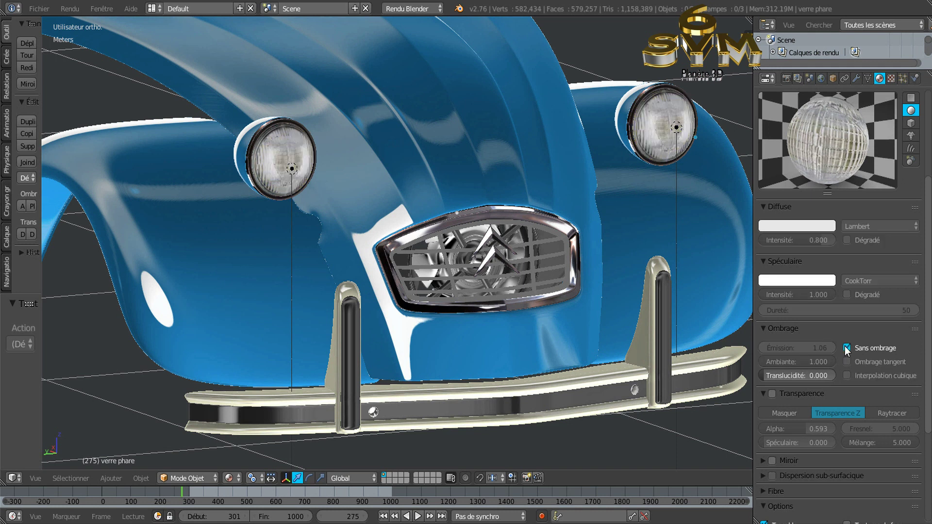
pyautogui.click(771, 393)
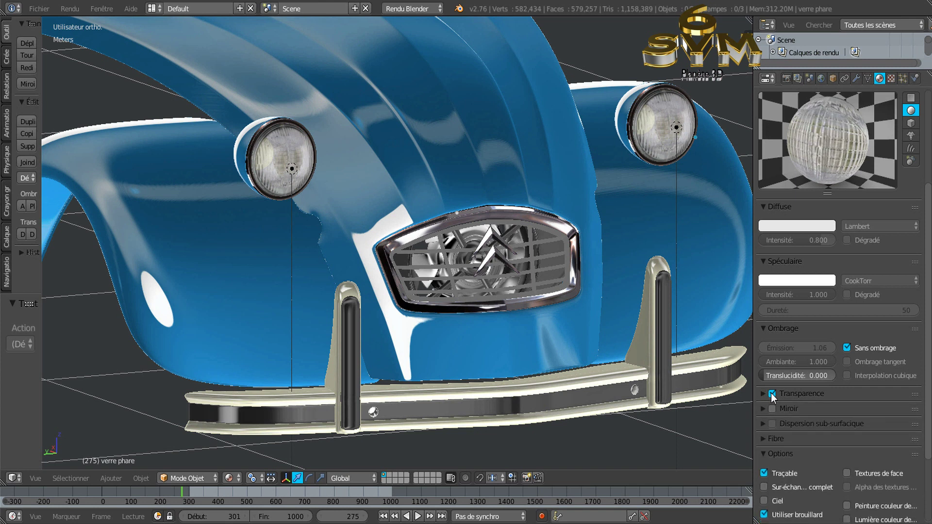
pyautogui.click(772, 394)
pyautogui.click(771, 393)
pyautogui.click(770, 393)
# Step: Leave the glass with normal shading and Z Transparency at alpha 0.593
pyautogui.click(847, 347)
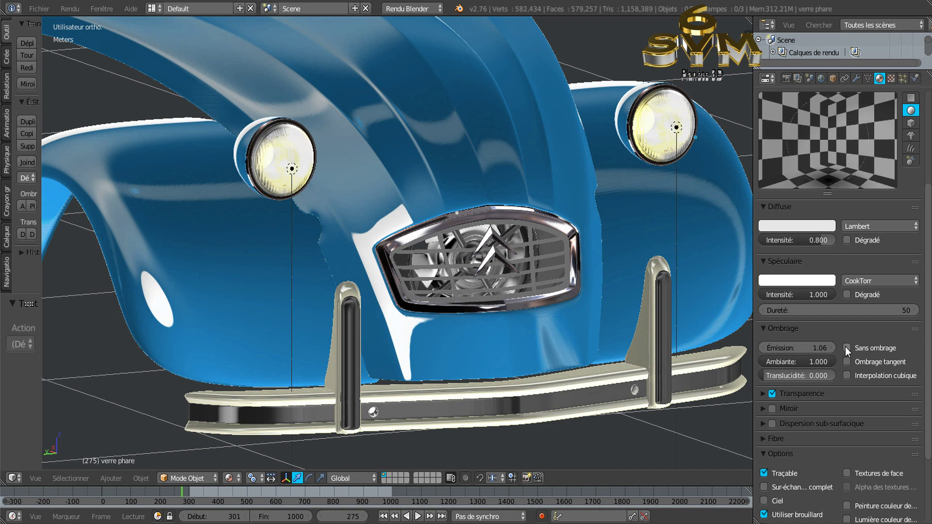
pyautogui.click(771, 393)
pyautogui.click(772, 393)
pyautogui.click(772, 393)
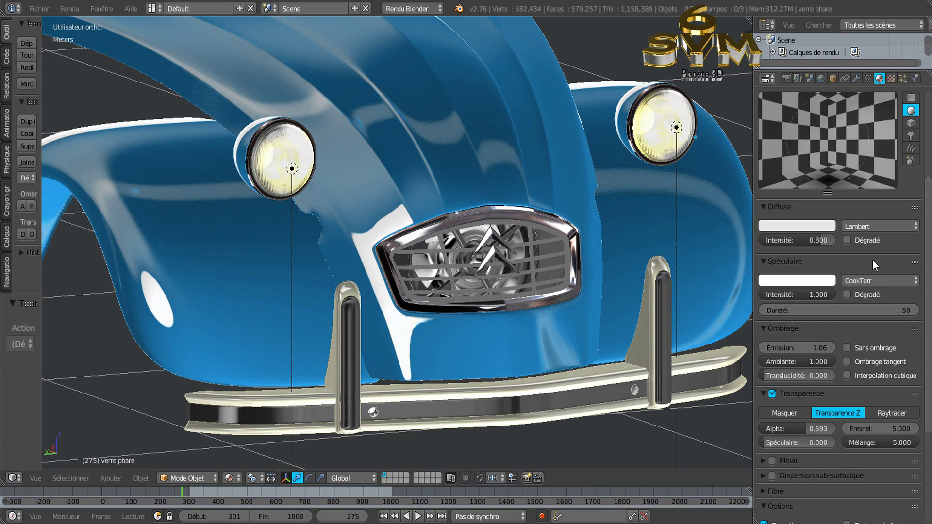
pyautogui.scroll(5, 874, 267)
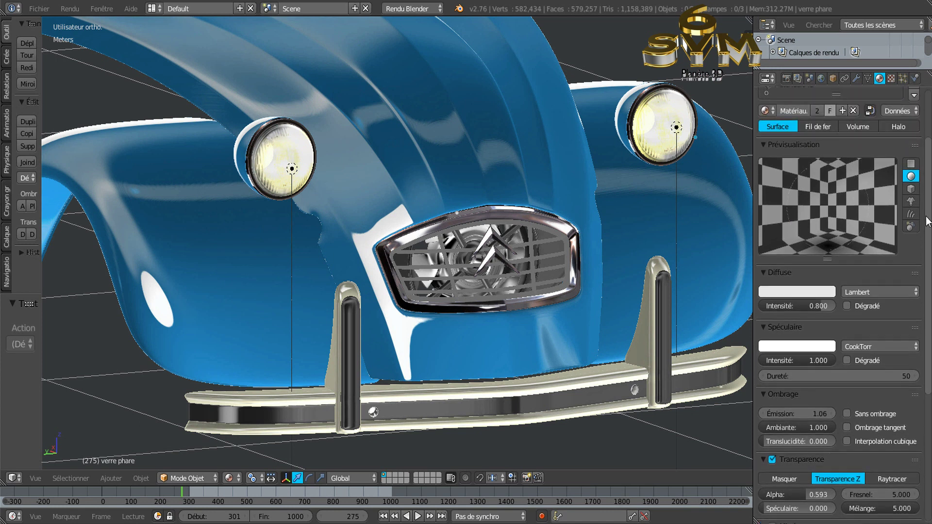
pyautogui.scroll(-3, 855, 272)
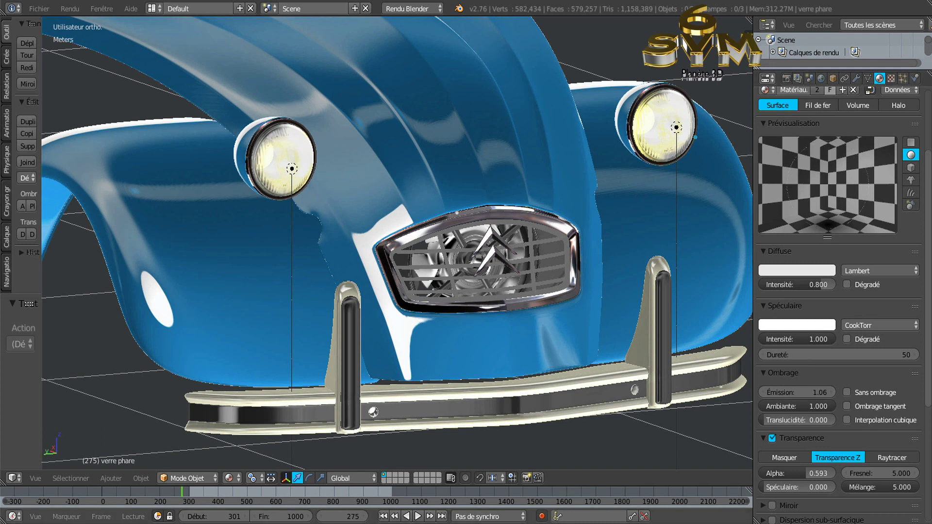
# Step: Switch to the headlight model scene, inspect it, and set front orthographic view
pyautogui.click(689, 482)
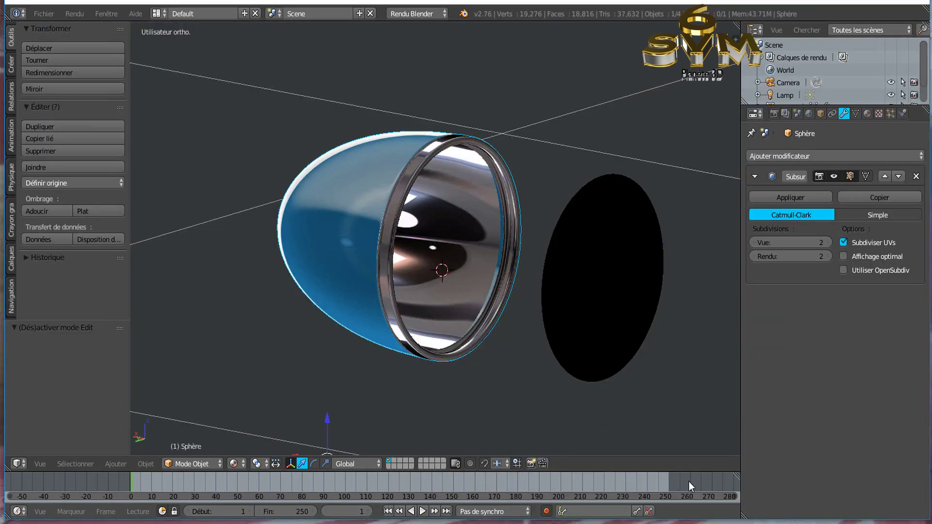
pyautogui.moveTo(669, 263); pyautogui.dragTo(584, 254, button='middle')
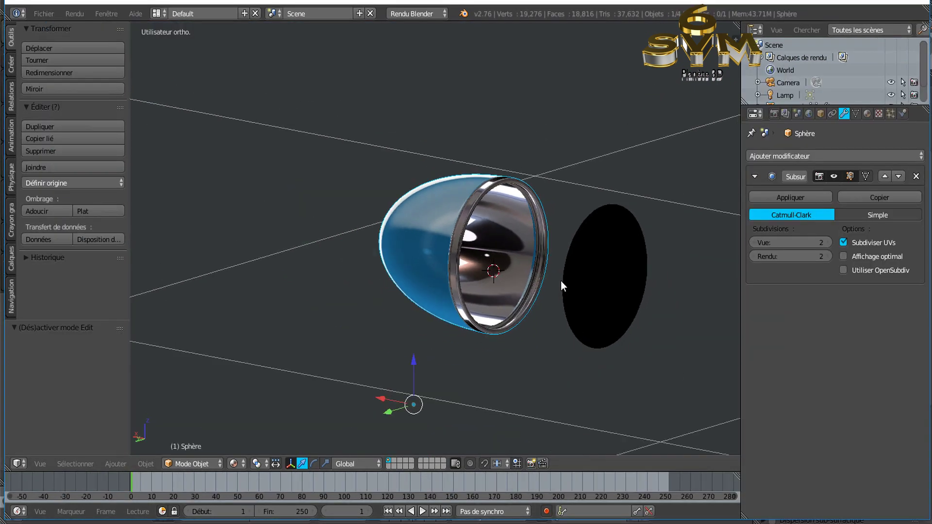
pyautogui.moveTo(583, 215)
pyautogui.mouseDown(button='middle')
pyautogui.moveTo(395, 239)
pyautogui.moveTo(526, 207)
pyautogui.moveTo(625, 208)
pyautogui.mouseUp(button='middle')
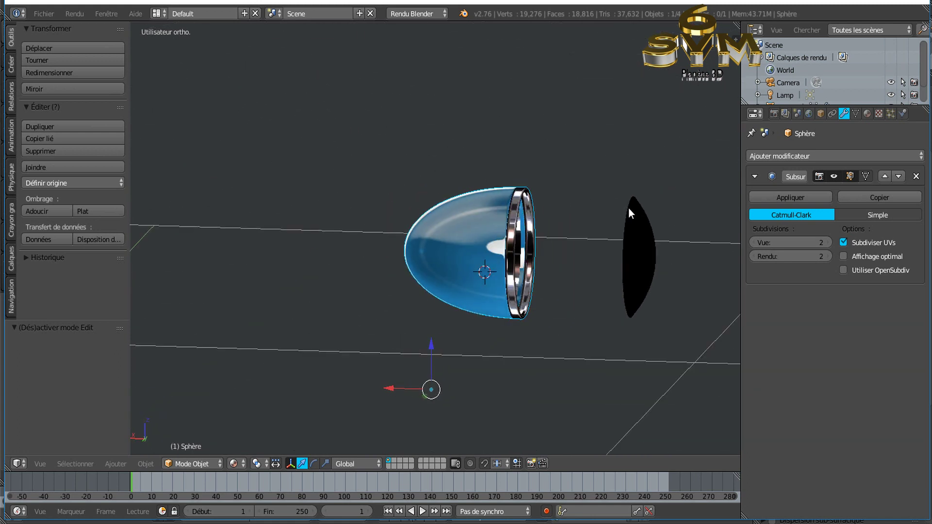
pyautogui.press('KP_1')
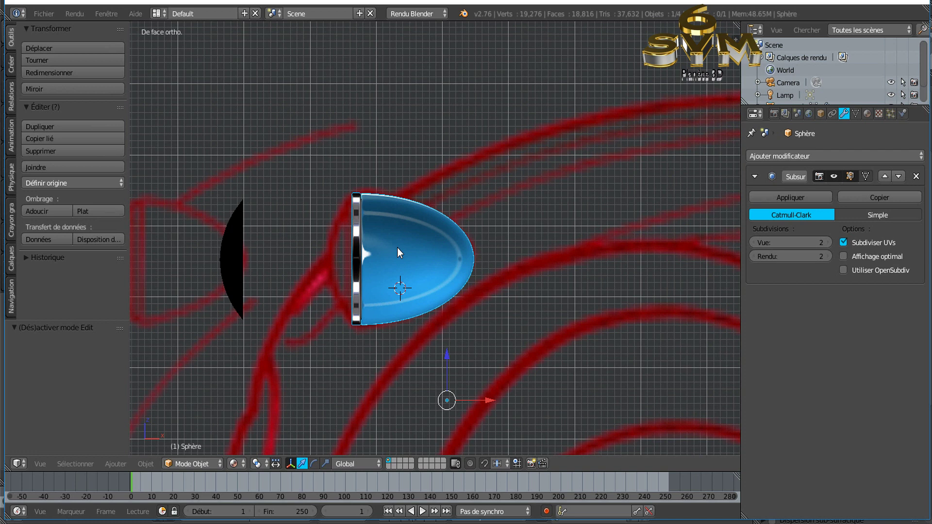
# Step: Delete the old headlight shell and the black lens disc
pyautogui.press('x')
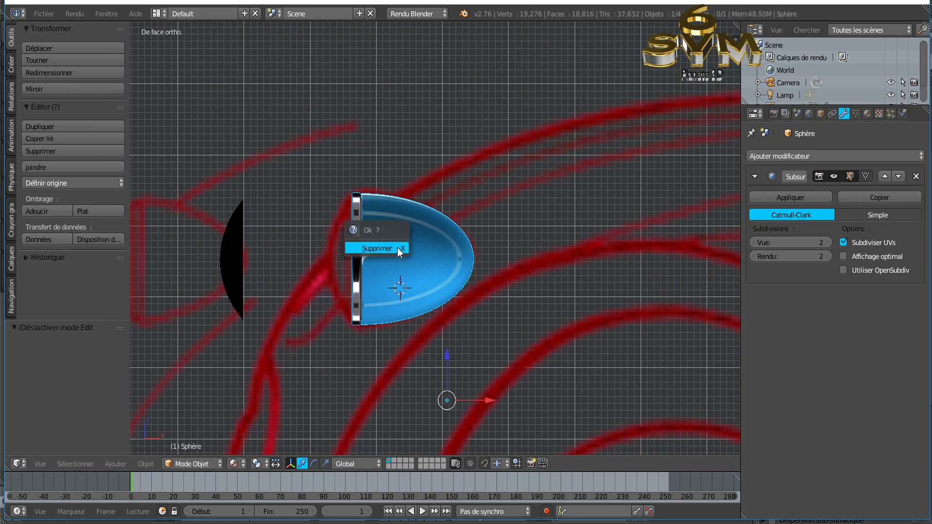
pyautogui.click(397, 248)
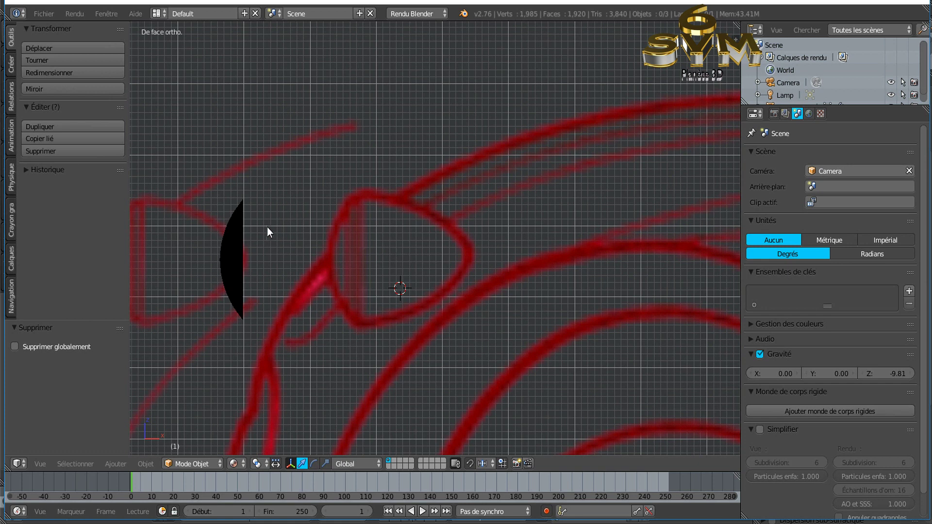
pyautogui.rightClick(236, 243)
pyautogui.press('x')
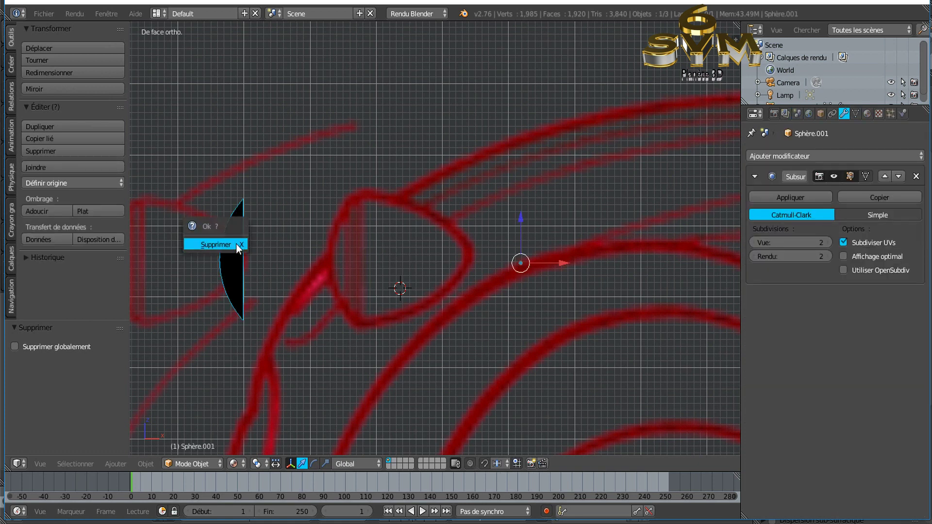
pyautogui.click(236, 244)
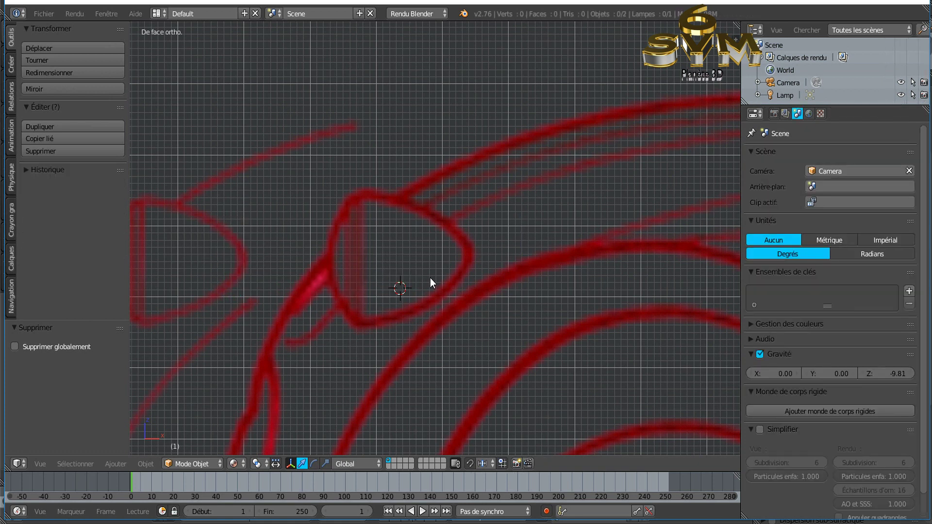
# Step: Add a UV sphere, scale it down to 0.110 and frame it
pyautogui.scroll(1, 430, 277)
pyautogui.click(140, 467)
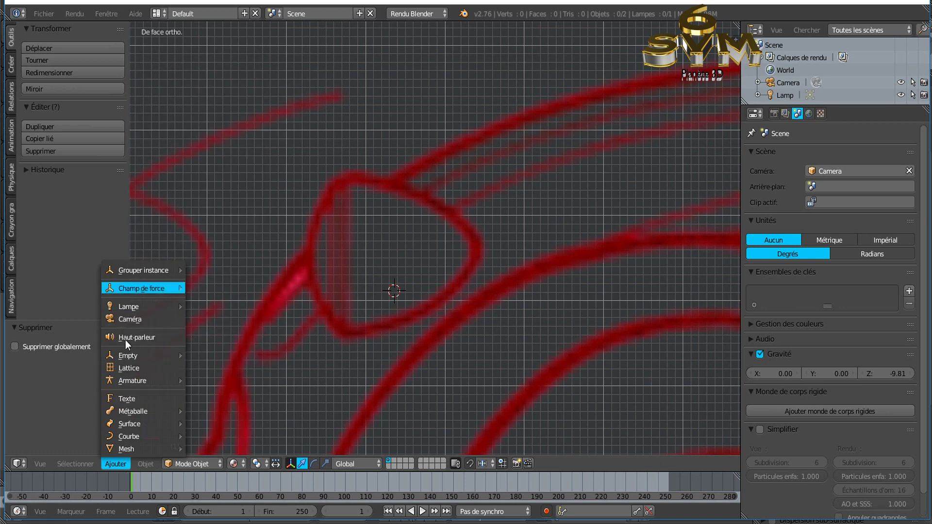
pyautogui.moveTo(139, 449)
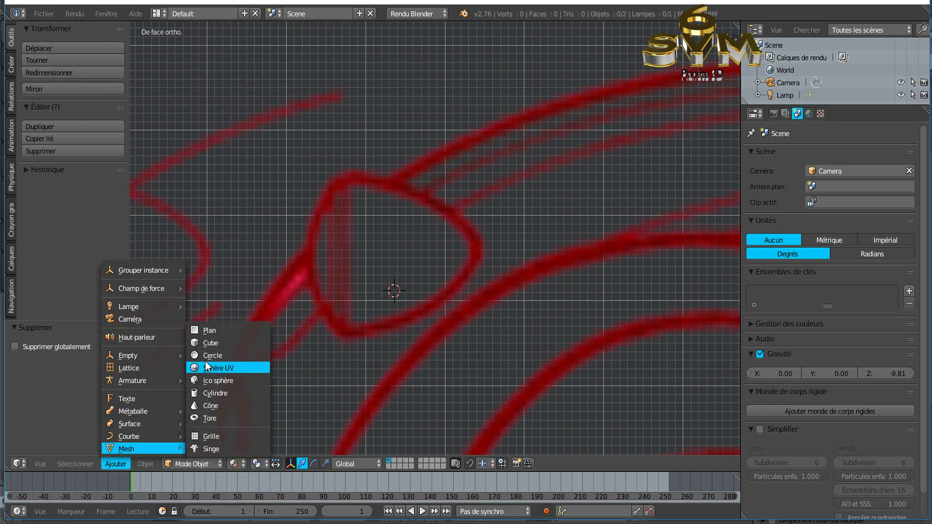
pyautogui.click(207, 371)
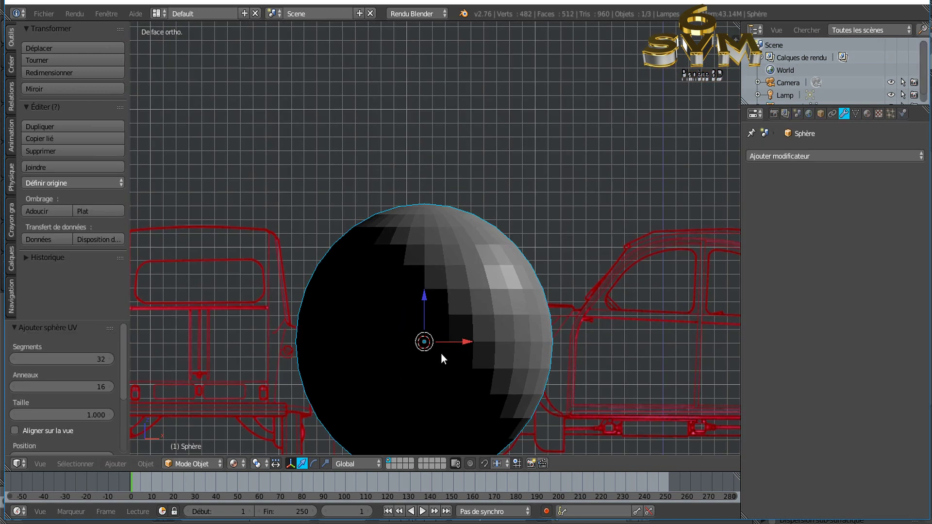
pyautogui.press('s')
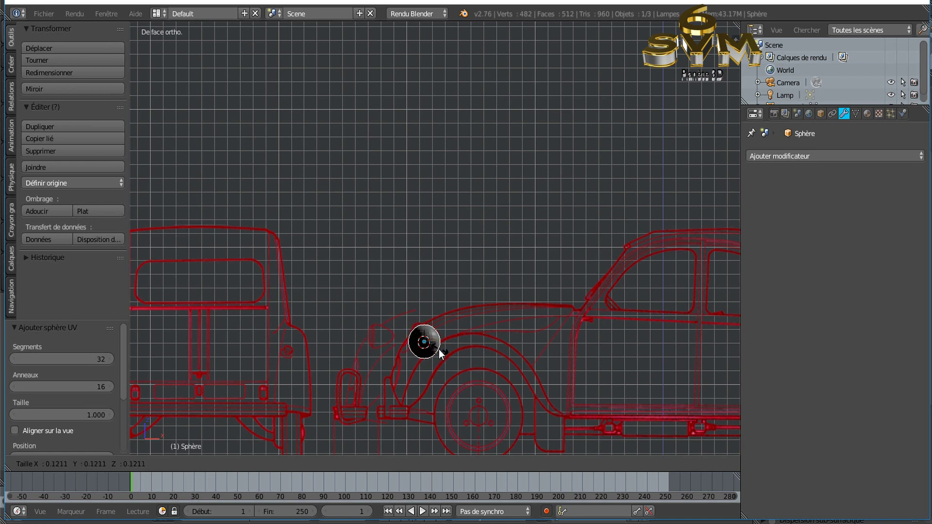
pyautogui.click(439, 350)
pyautogui.press('KP_Decimal')
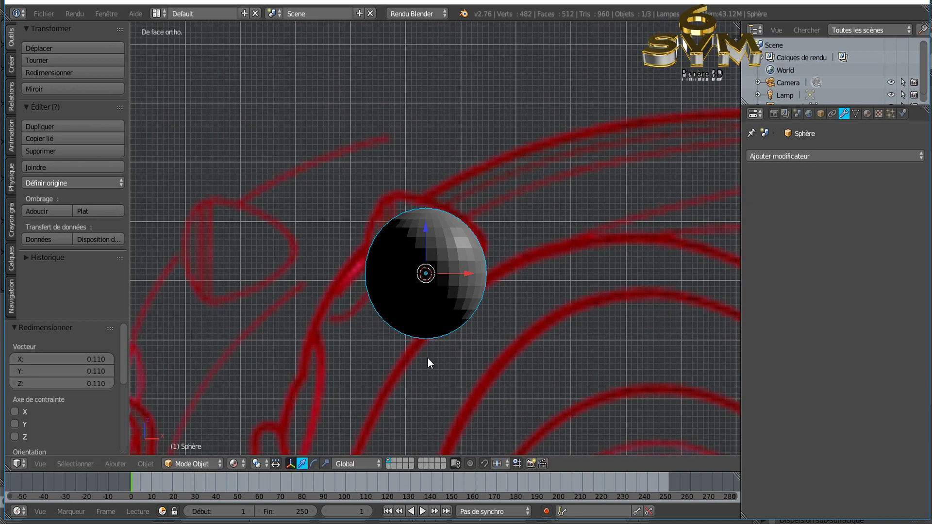
# Step: Rotate the sphere 90° and check its orientation in front view
pyautogui.press('r')
pyautogui.click(523, 282)
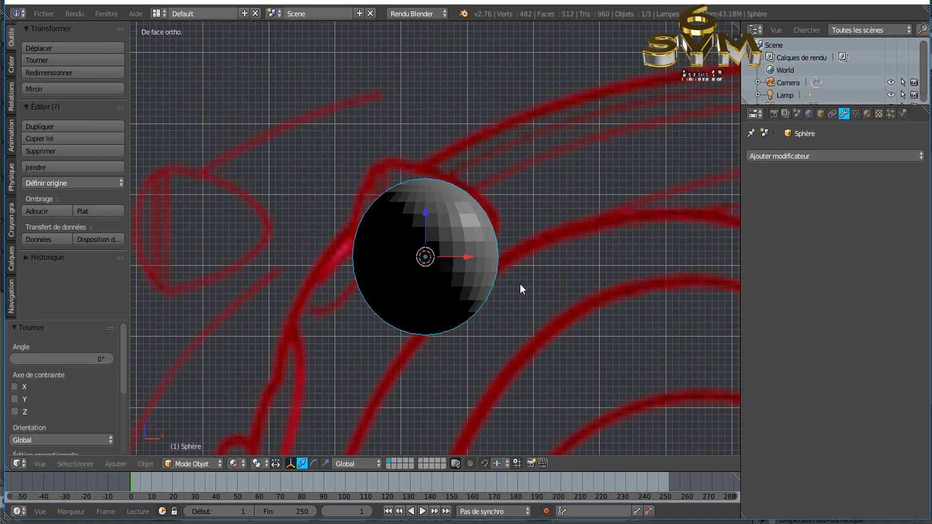
pyautogui.click(100, 360)
pyautogui.write('9')
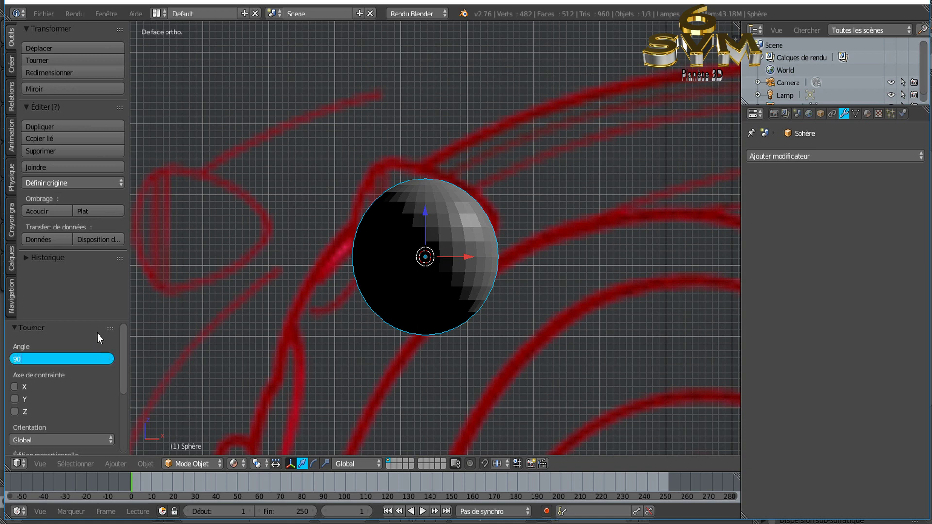
pyautogui.click(96, 332)
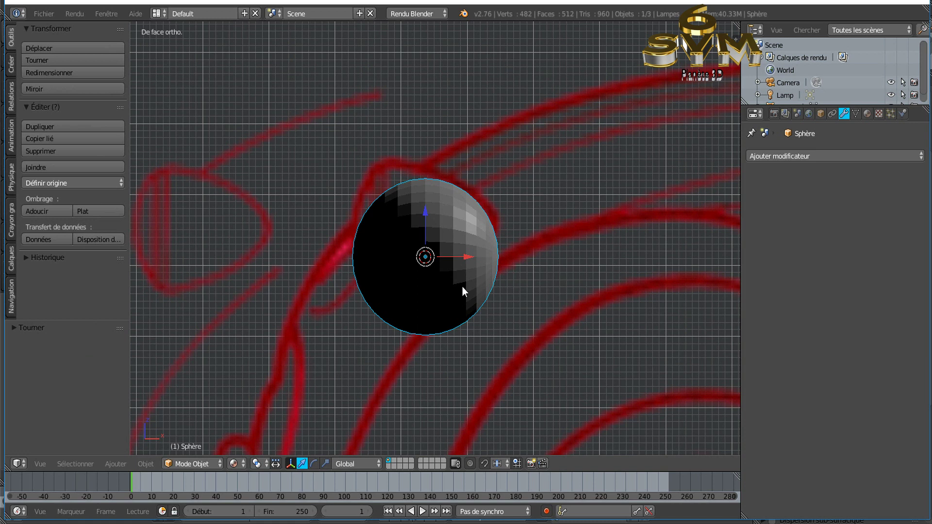
pyautogui.moveTo(462, 287); pyautogui.dragTo(419, 281, button='middle')
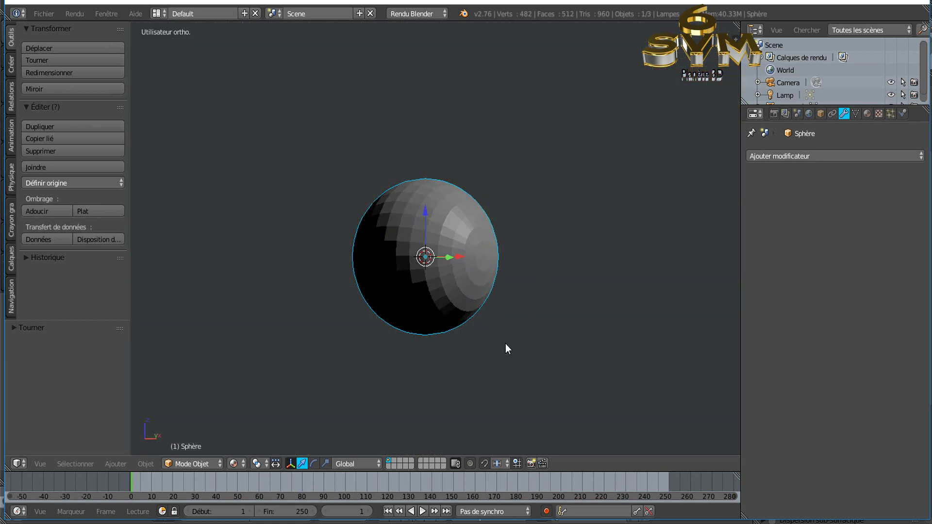
pyautogui.press('KP_1')
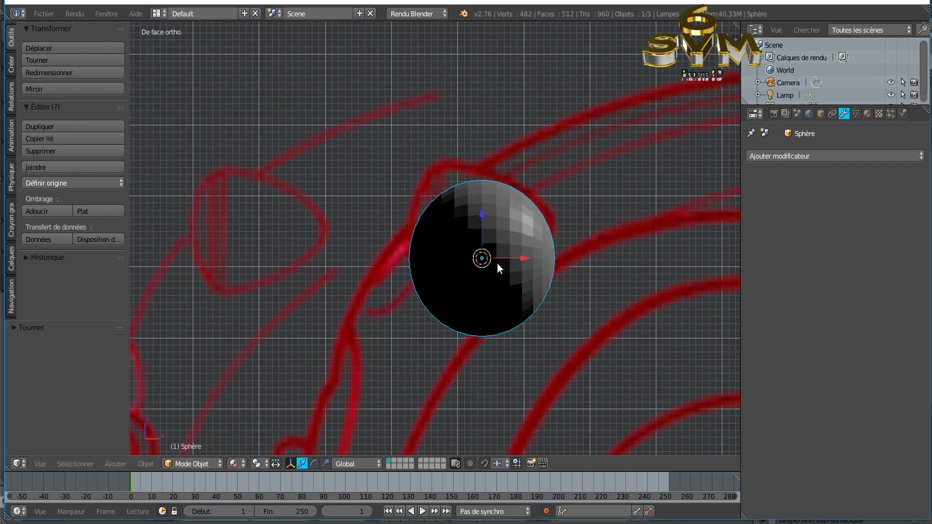
pyautogui.press('Tab')
# Step: Rip the sphere apart along its central vertical edge loop
pyautogui.scroll(3, 497, 263)
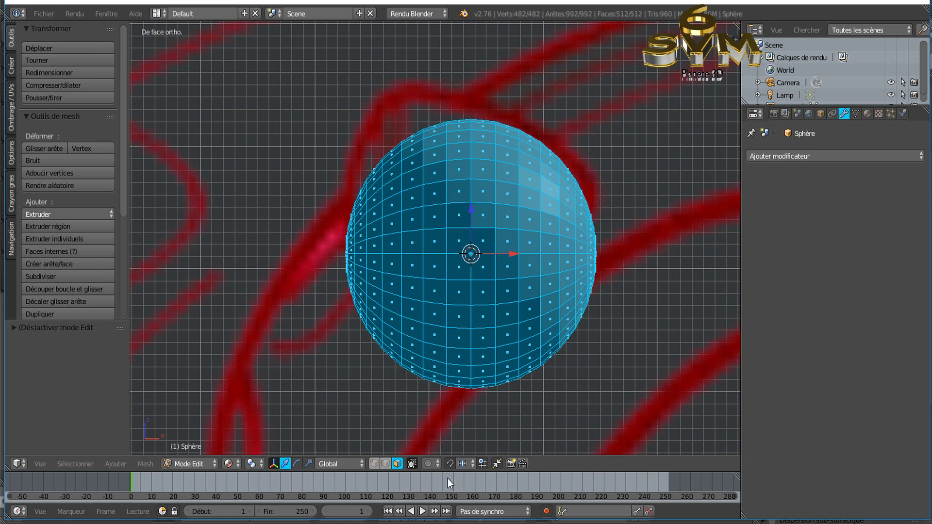
pyautogui.click(385, 464)
pyautogui.keyDown('alt'); pyautogui.rightClick(471, 294); pyautogui.keyUp('alt')
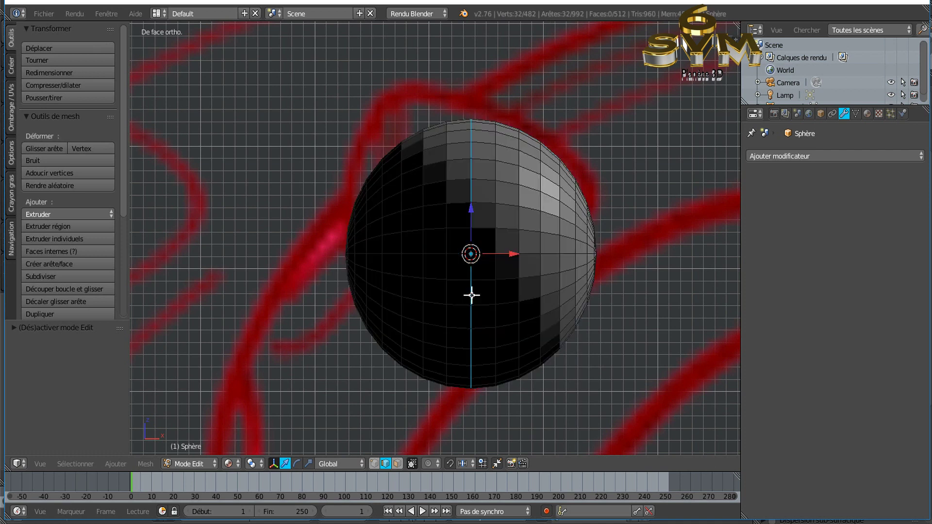
pyautogui.press('v')
pyautogui.click(476, 339)
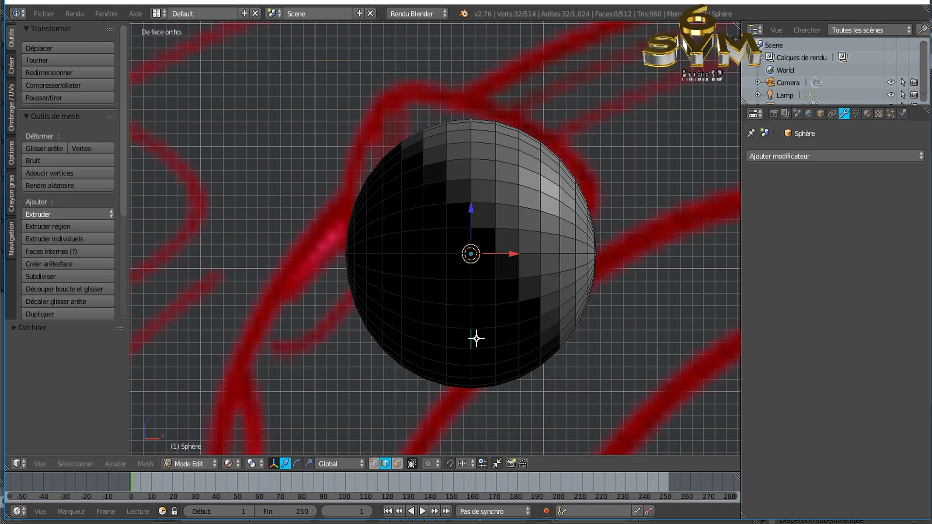
# Step: Delete the left half's faces, leaving a fully selected hemisphere
pyautogui.hotkey('ctrl', 'l')
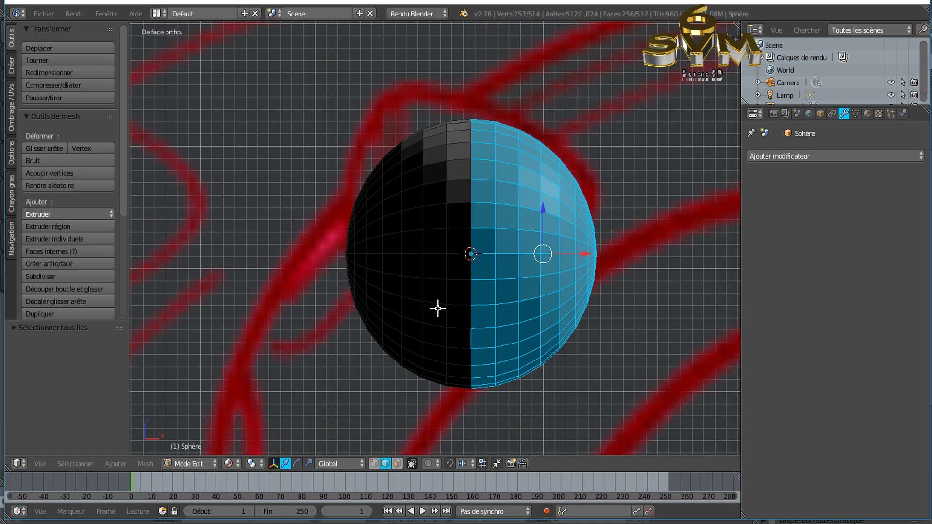
pyautogui.rightClick(447, 250)
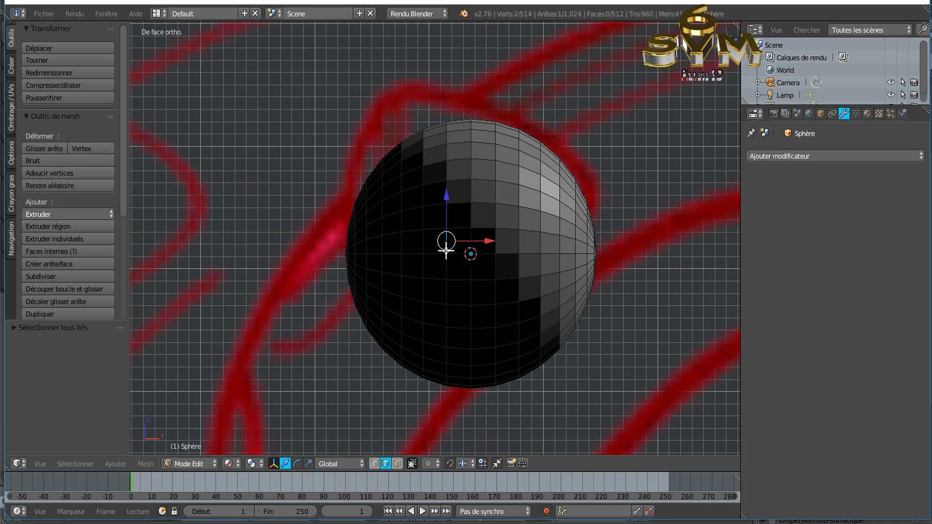
pyautogui.hotkey('ctrl', 'l')
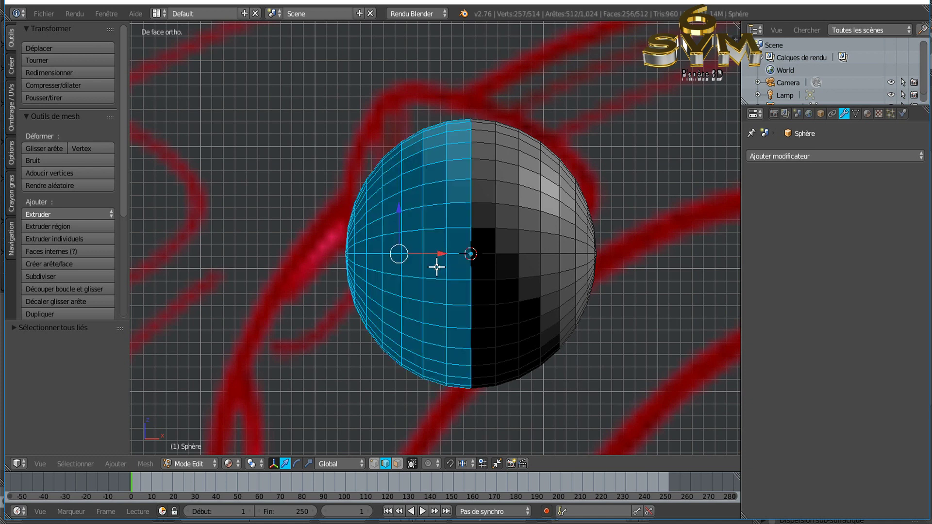
pyautogui.press('x')
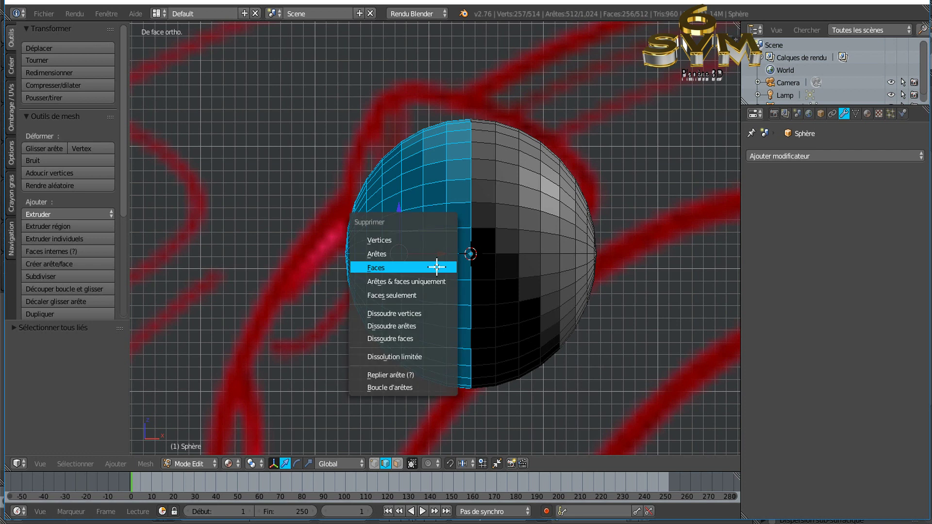
pyautogui.click(436, 267)
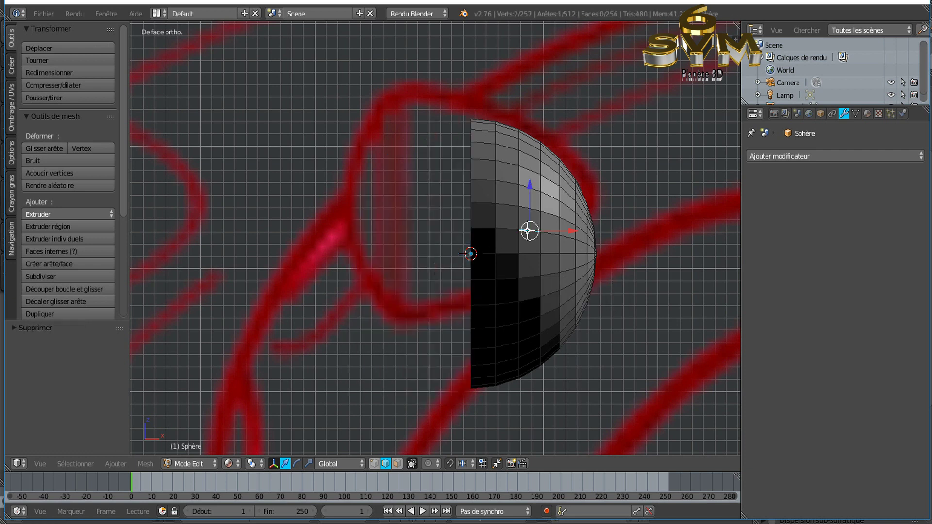
pyautogui.press('Tab')
pyautogui.press('Tab')
pyautogui.press('Tab')
pyautogui.press('Tab')
pyautogui.press('a')
pyautogui.press('a')
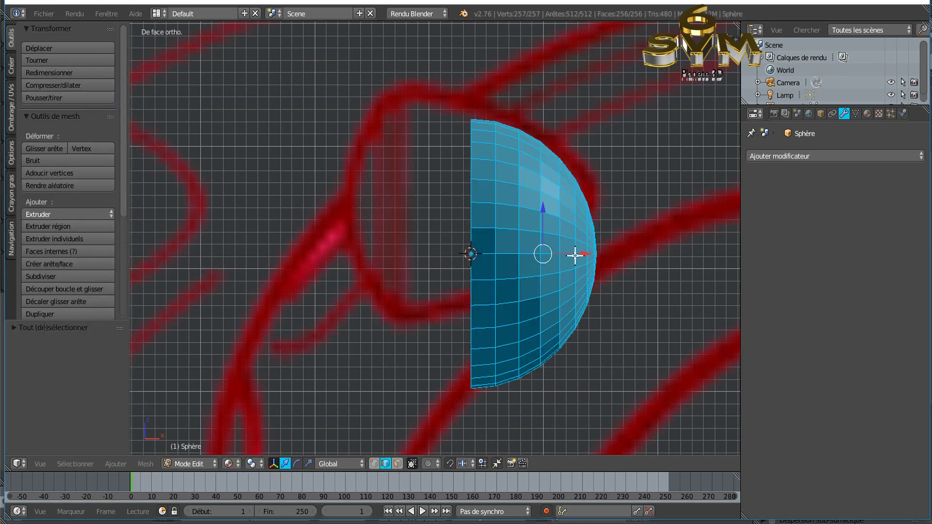
# Step: Shift the hemisphere left and raise it along Z
pyautogui.click(533, 253)
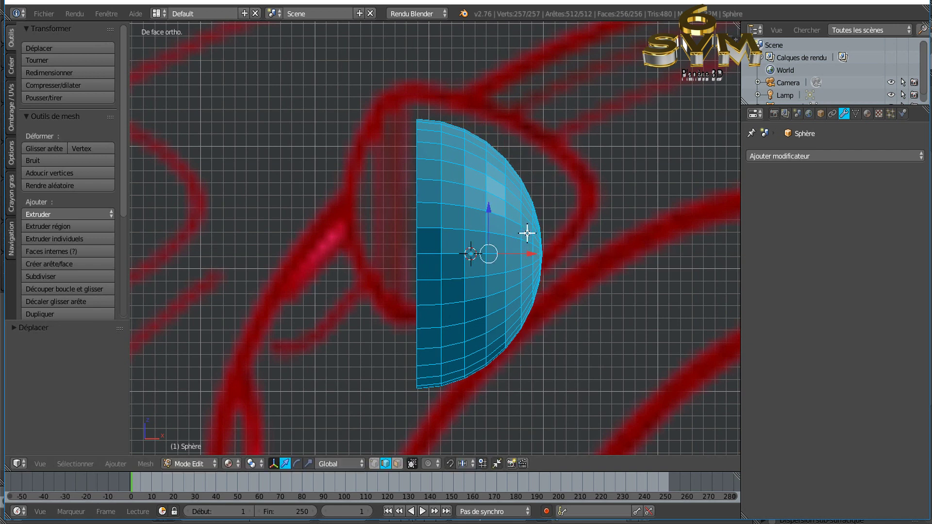
pyautogui.press('g')
pyautogui.press('z')
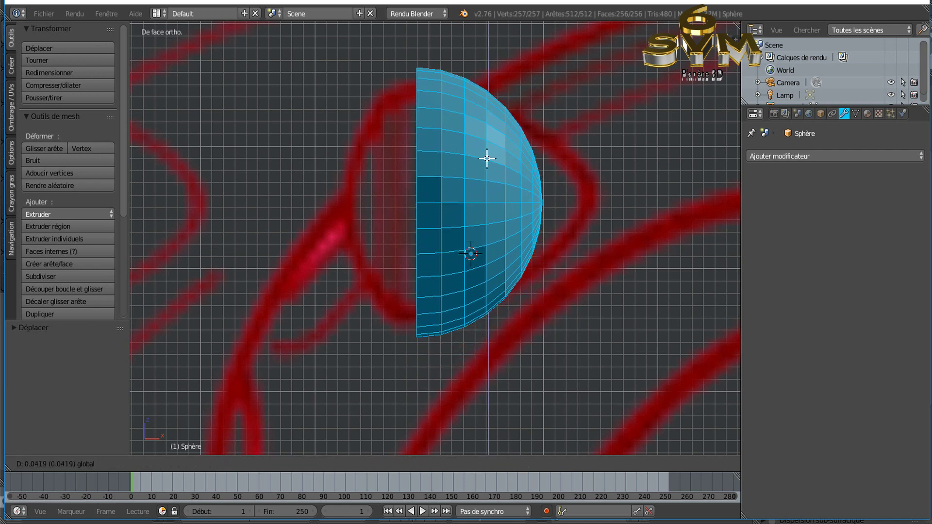
pyautogui.click(487, 158)
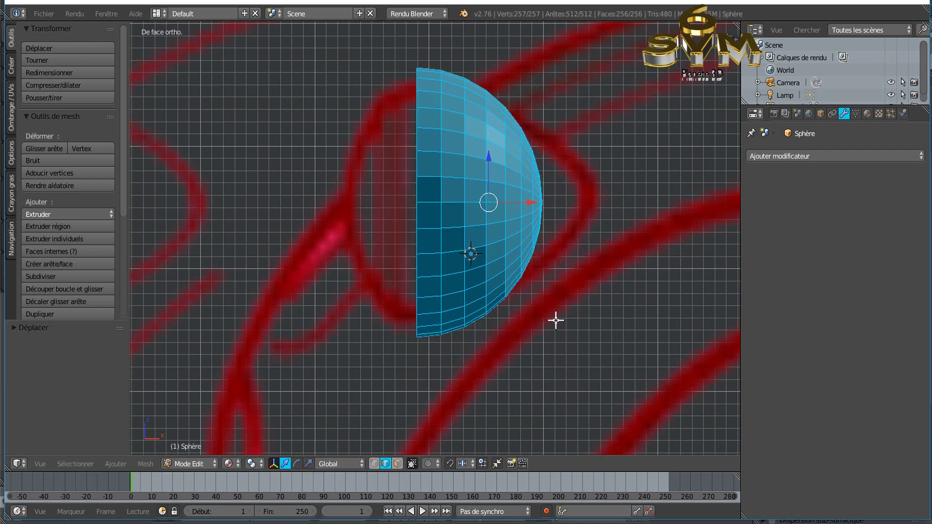
# Step: Stretch the hemisphere along X, shrink it to about 0.89, and align it with the drawing
pyautogui.click(307, 464)
pyautogui.moveTo(532, 204); pyautogui.dragTo(562, 198)
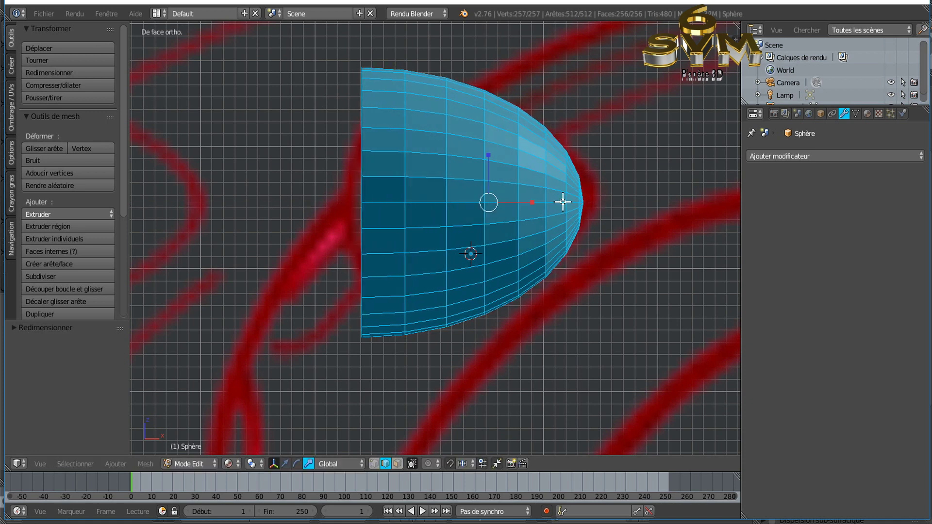
pyautogui.press('s')
pyautogui.click(558, 304)
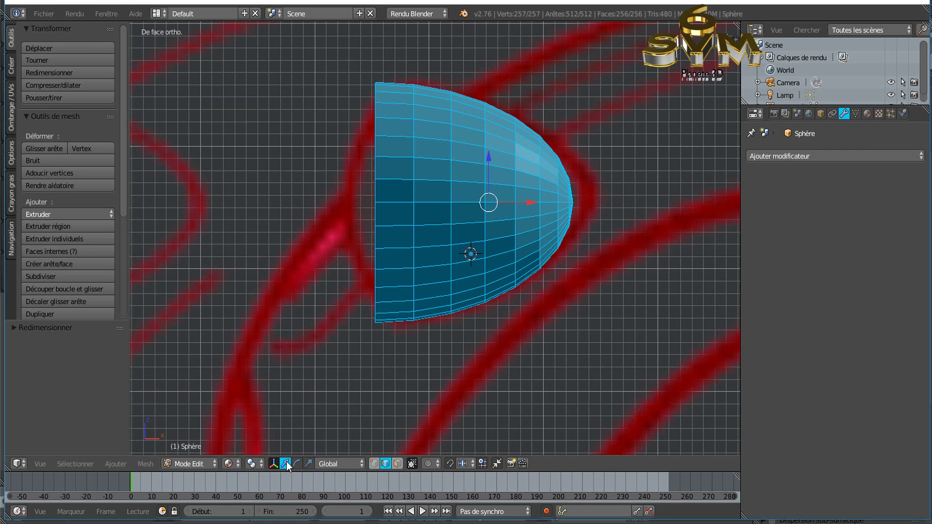
pyautogui.moveTo(536, 202); pyautogui.dragTo(563, 201)
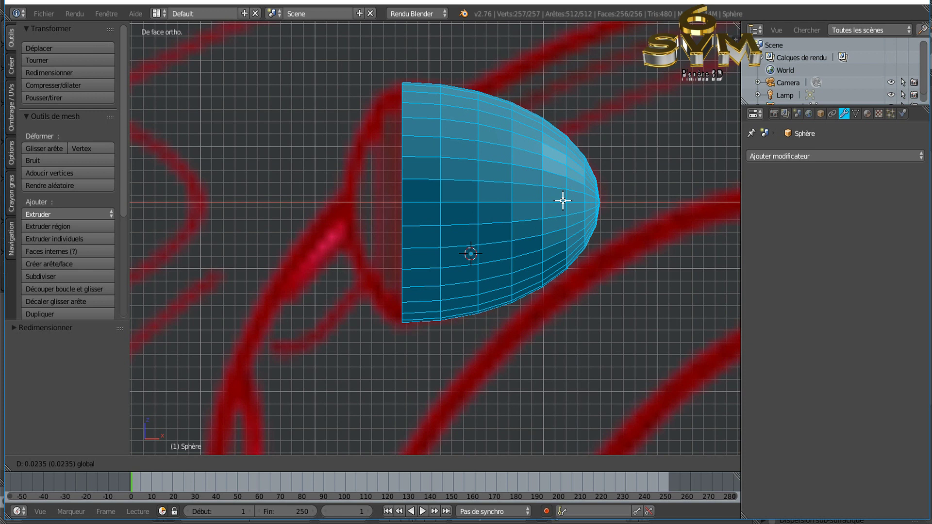
pyautogui.moveTo(563, 200); pyautogui.dragTo(563, 201)
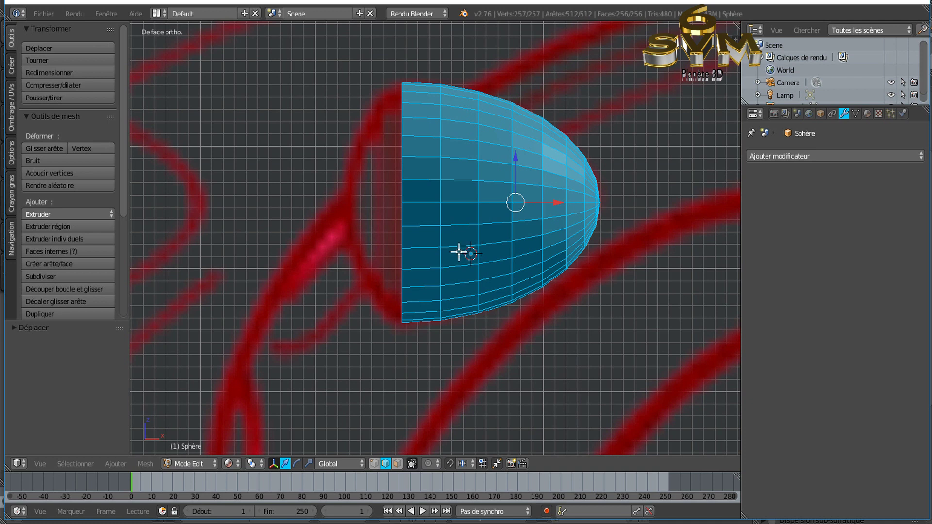
# Step: Select the open rim edge loop and check the shell in top and front views
pyautogui.moveTo(417, 327); pyautogui.dragTo(475, 334, button='middle')
pyautogui.scroll(1, 475, 334)
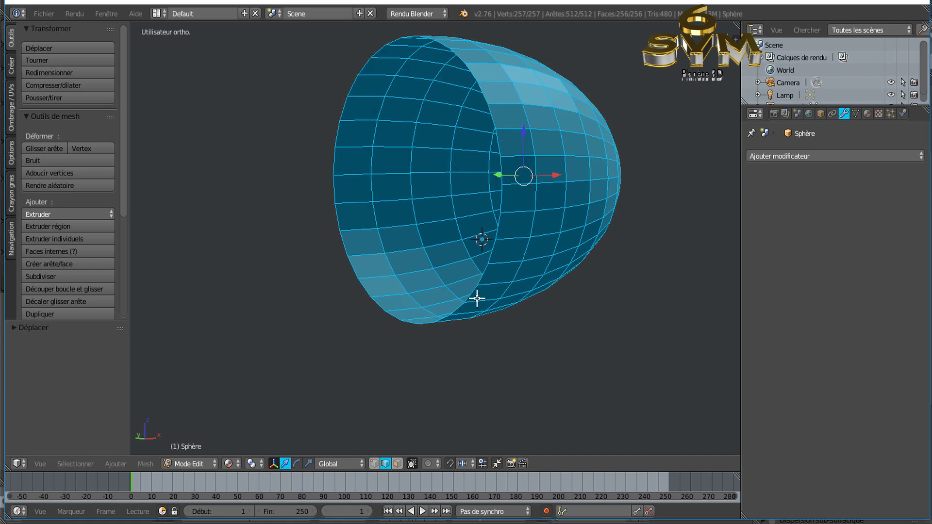
pyautogui.keyDown('alt'); pyautogui.rightClick(500, 230); pyautogui.keyUp('alt')
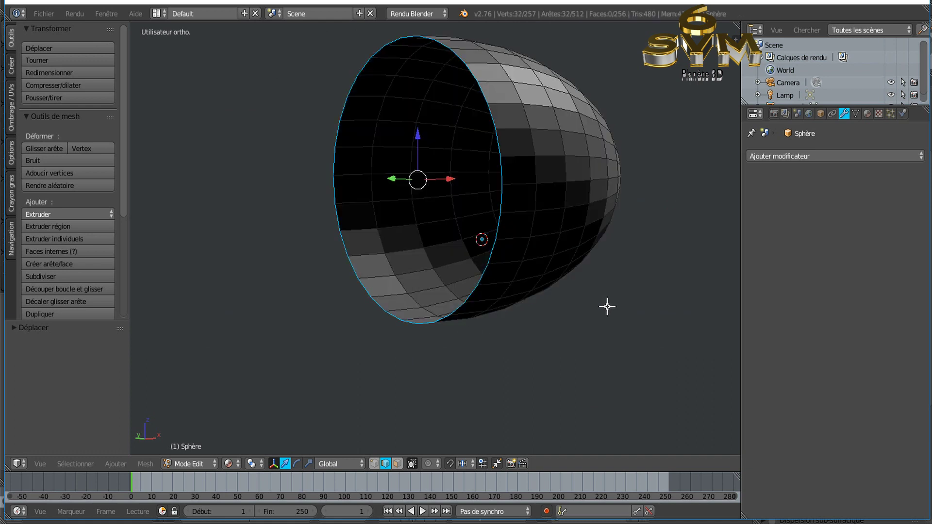
pyautogui.keyDown('shift'); pyautogui.moveTo(616, 281); pyautogui.dragTo(591, 333, button='middle'); pyautogui.keyUp('shift')
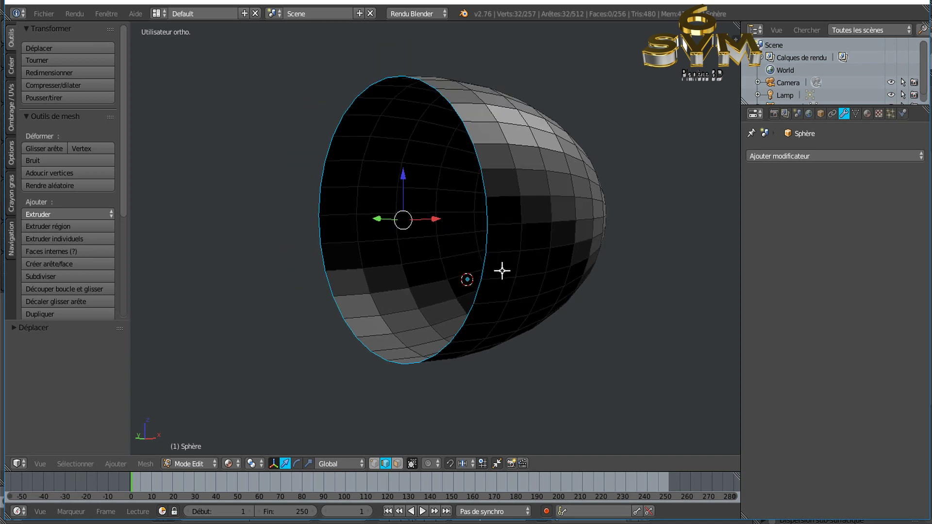
pyautogui.moveTo(502, 273)
pyautogui.mouseDown(button='middle')
pyautogui.moveTo(453, 298)
pyautogui.moveTo(447, 319)
pyautogui.moveTo(445, 291)
pyautogui.moveTo(479, 289)
pyautogui.mouseUp(button='middle')
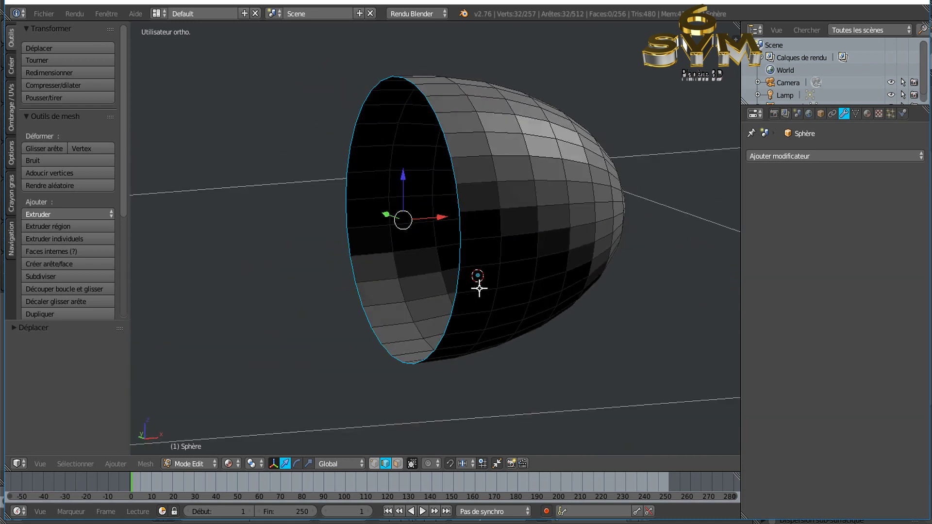
pyautogui.press('KP_7')
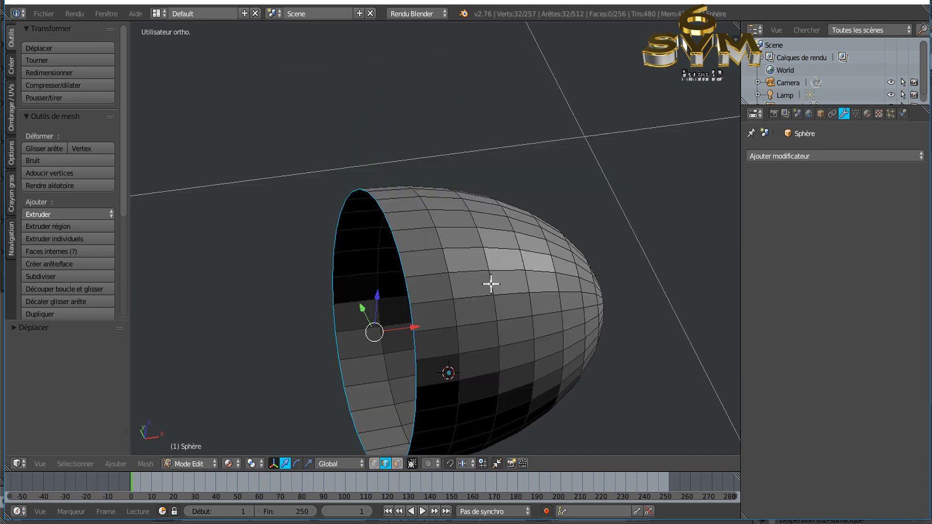
pyautogui.press('KP_1')
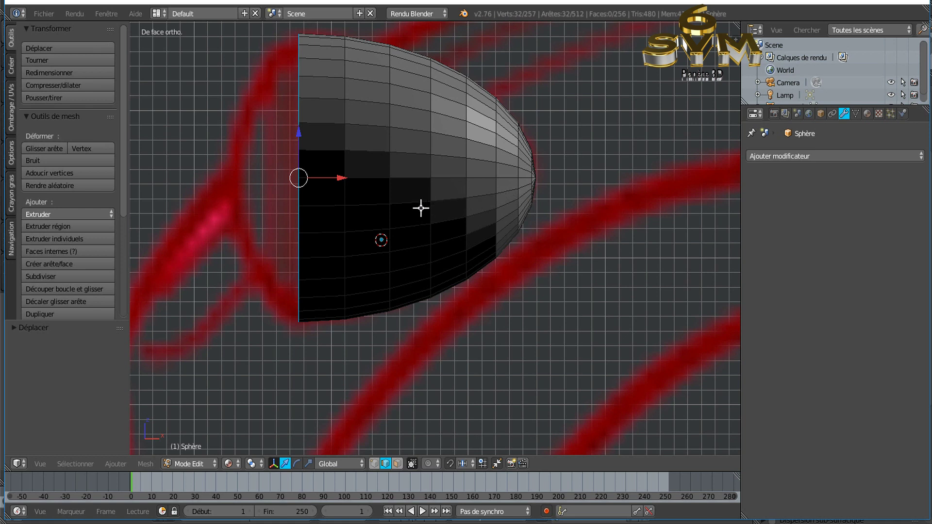
pyautogui.press('Tab')
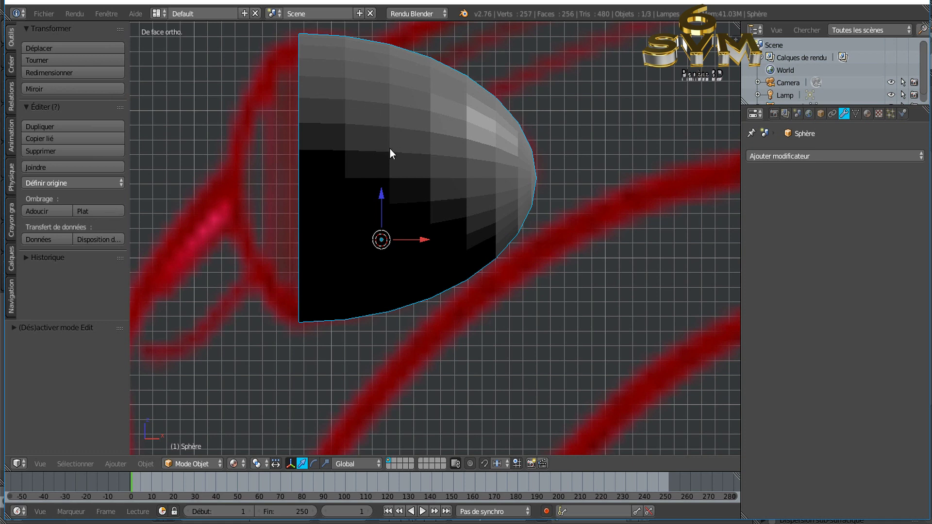
# Step: Recentre the shell and switch between Edit and Object Mode
pyautogui.keyDown('shift'); pyautogui.moveTo(328, 234); pyautogui.dragTo(391, 272, button='middle'); pyautogui.keyUp('shift')
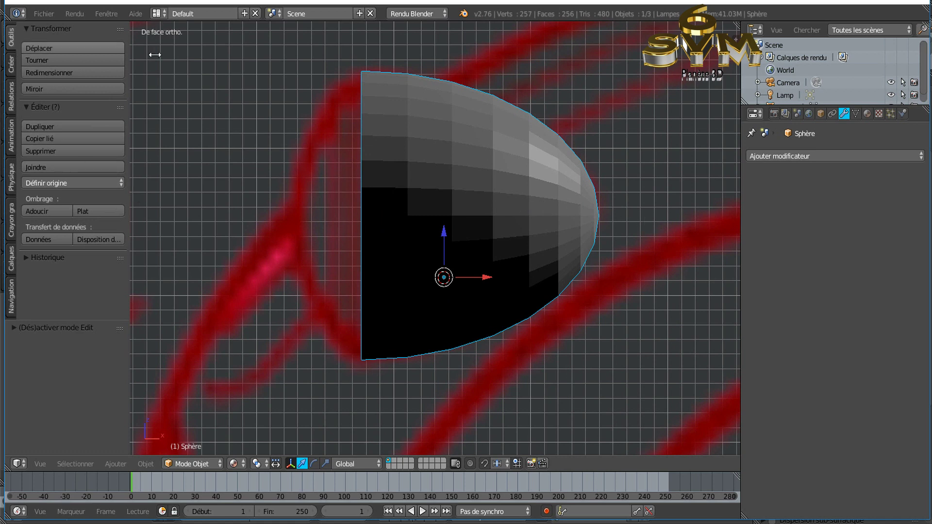
pyautogui.press('Tab')
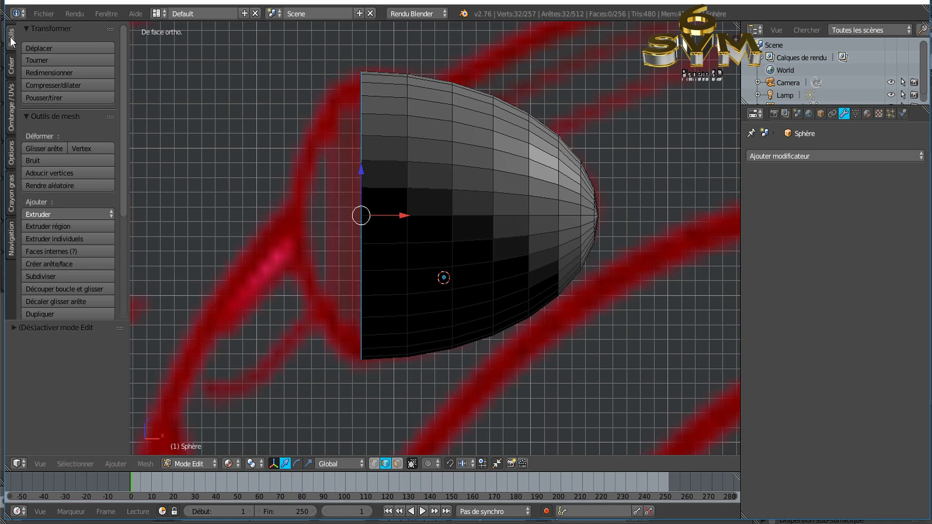
pyautogui.moveTo(122, 119)
pyautogui.mouseDown()
pyautogui.moveTo(130, 194)
pyautogui.moveTo(128, 166)
pyautogui.mouseUp()
pyautogui.press('Tab')
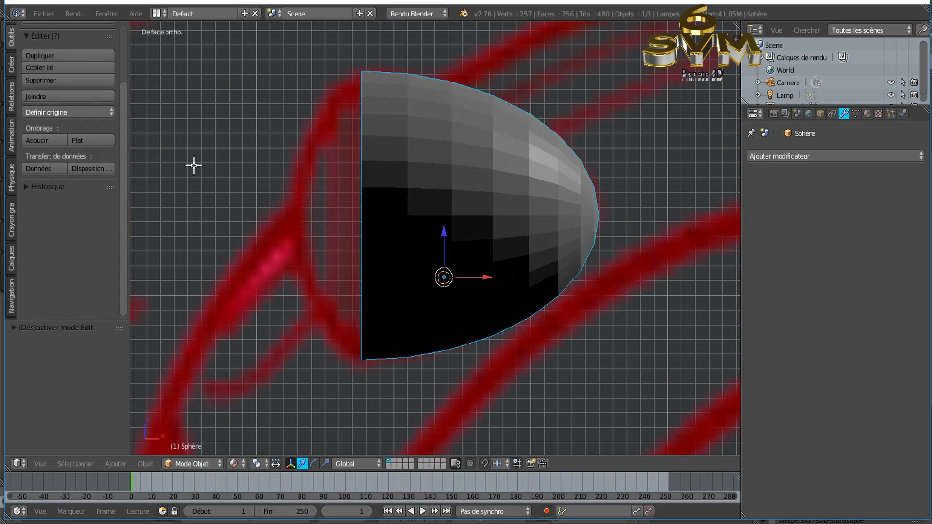
pyautogui.press('Tab')
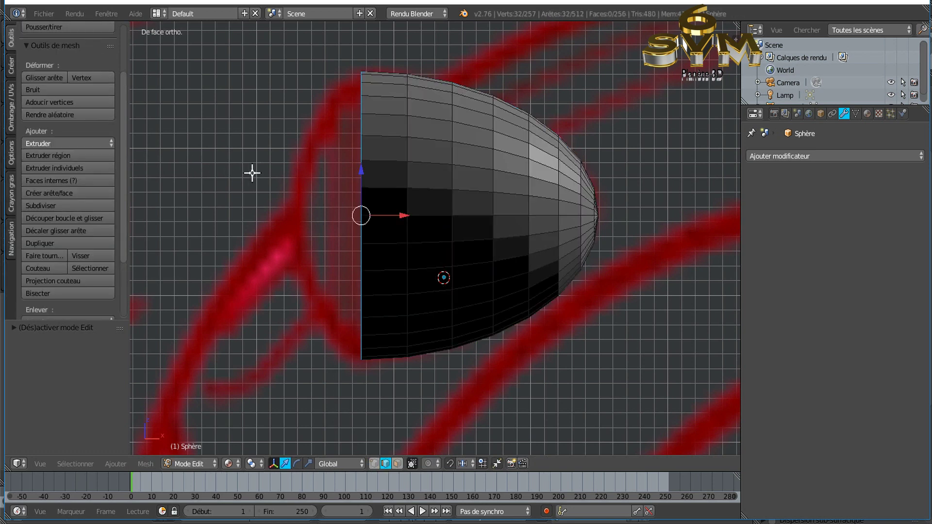
pyautogui.press('Tab')
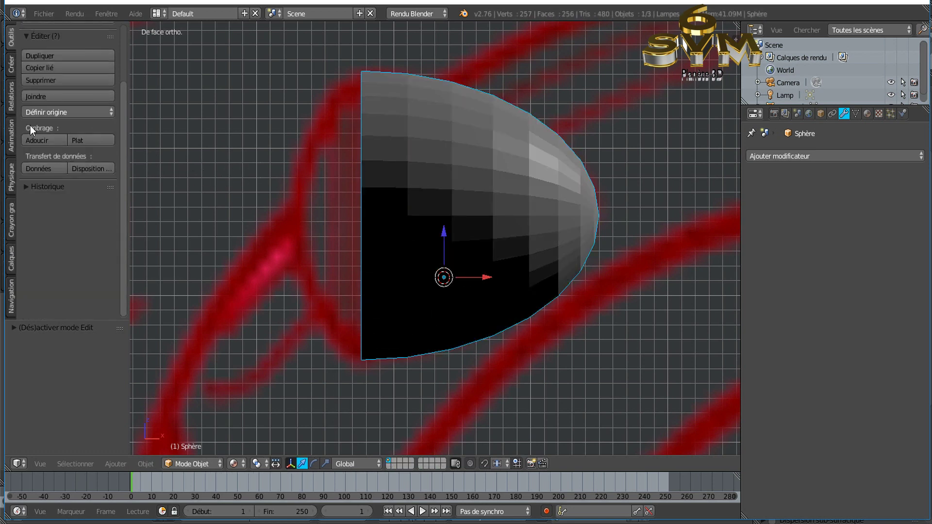
pyautogui.scroll(3, 13, 51)
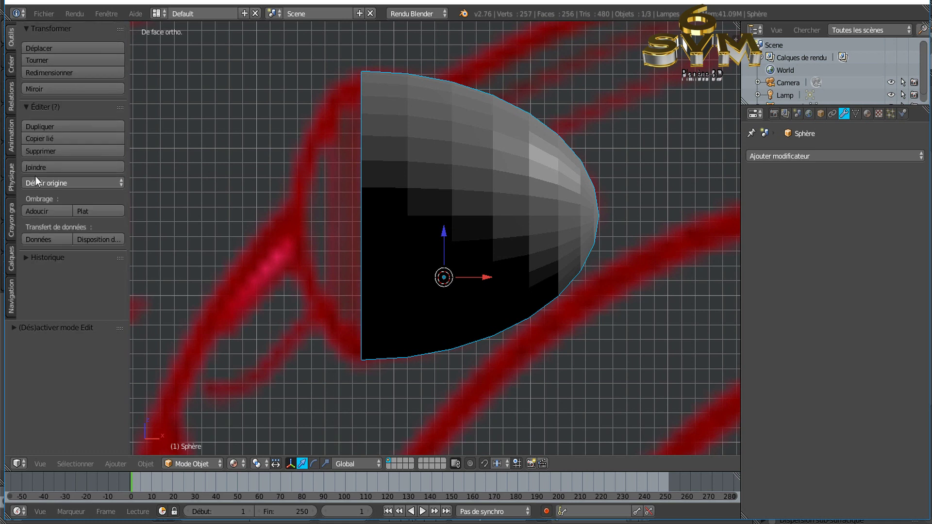
# Step: Apply smooth shading and add a Subdivision Surface modifier at 2 viewport levels
pyautogui.click(40, 209)
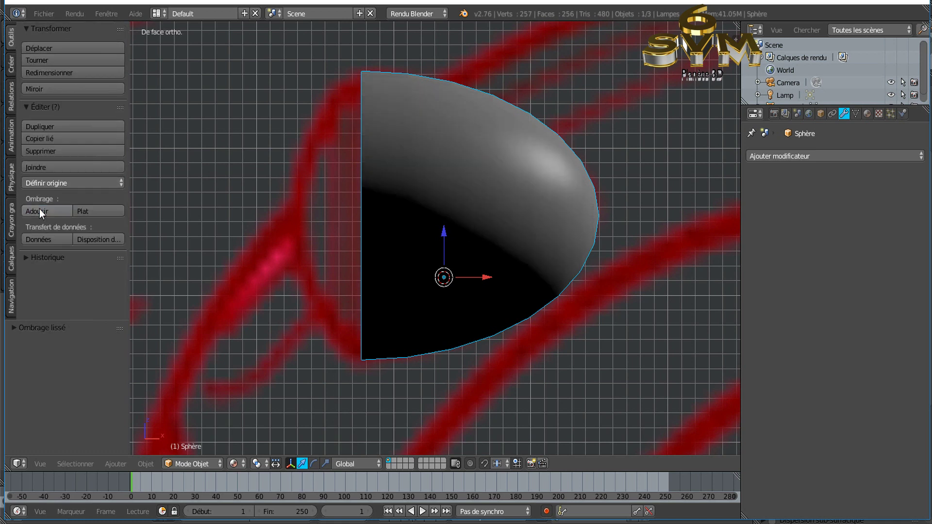
pyautogui.click(796, 157)
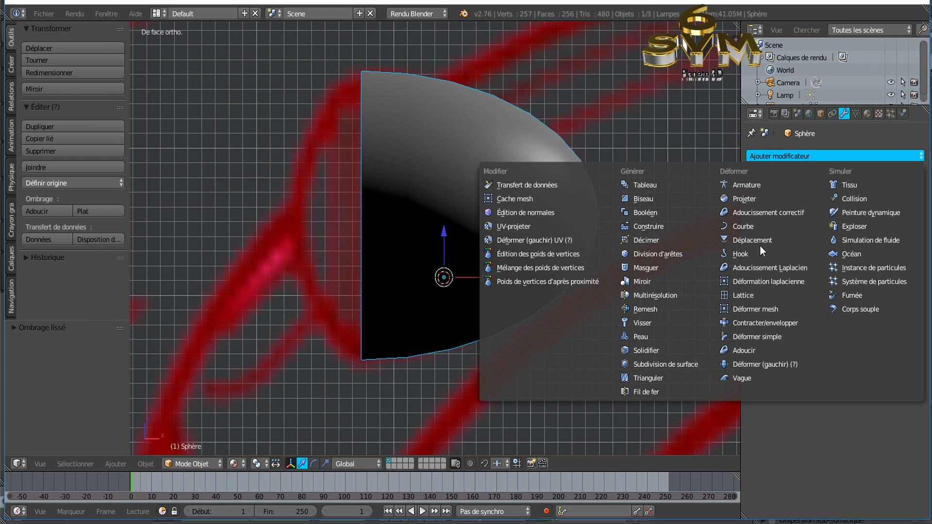
pyautogui.click(671, 365)
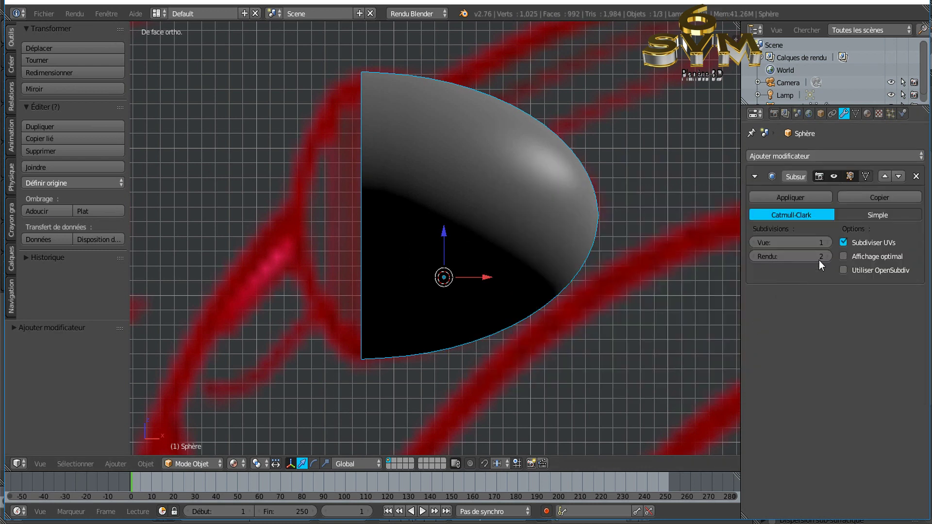
pyautogui.click(825, 243)
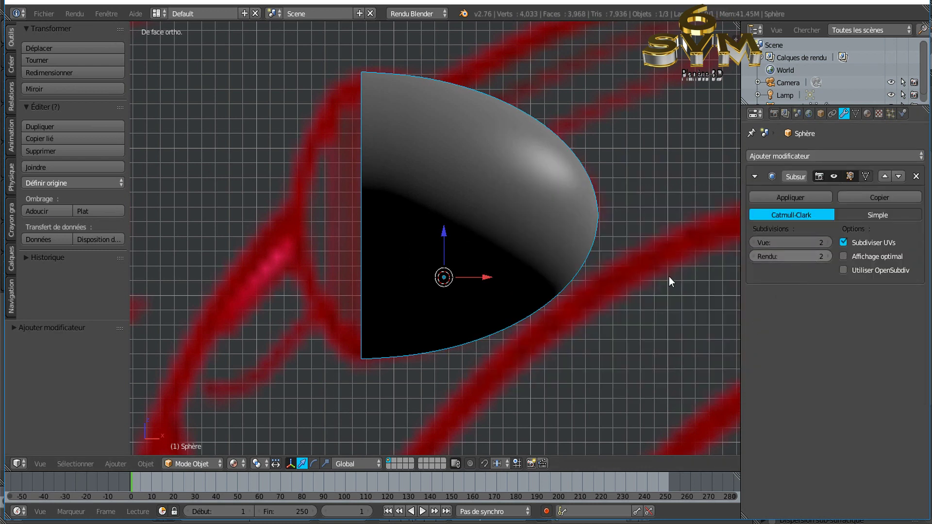
pyautogui.press('Tab')
pyautogui.moveTo(485, 339); pyautogui.dragTo(533, 337, button='middle')
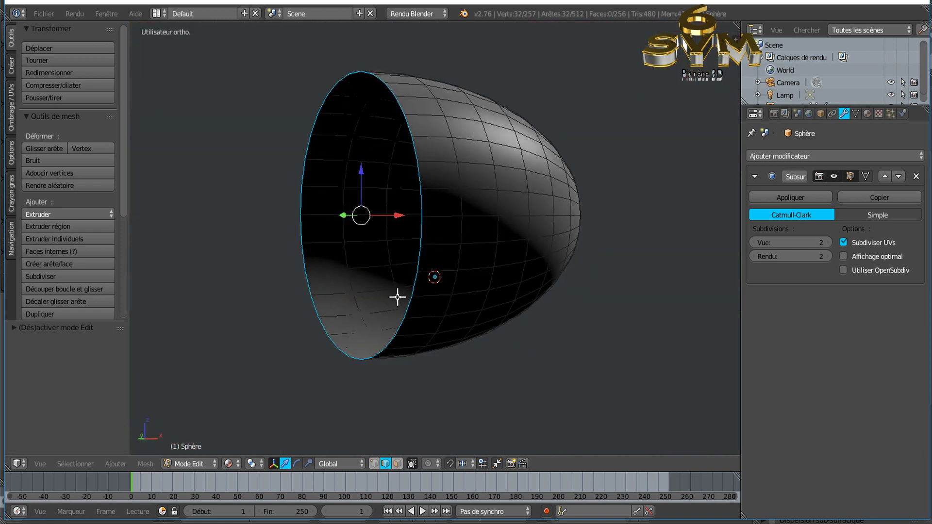
pyautogui.scroll(1, 470, 326)
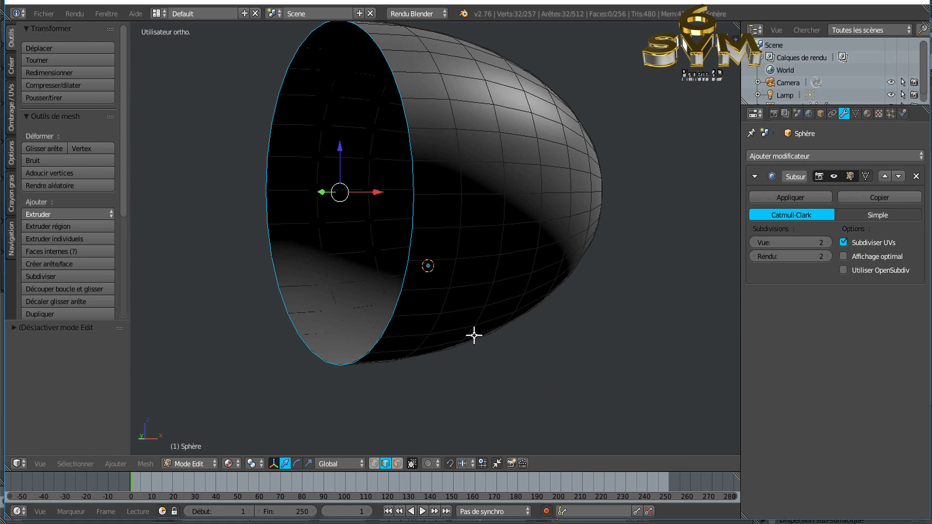
pyautogui.moveTo(504, 321); pyautogui.dragTo(501, 331, button='middle')
pyautogui.press('e')
pyautogui.rightClick(502, 331)
pyautogui.press('s')
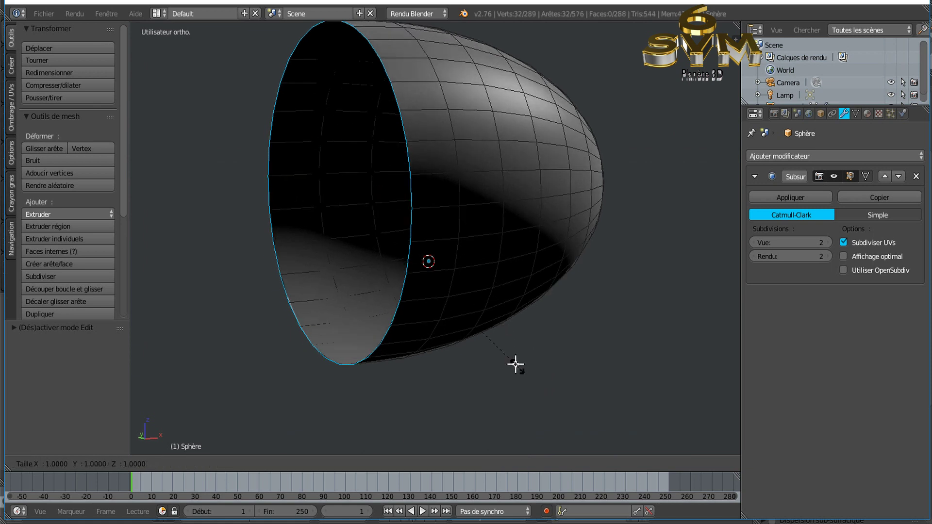
pyautogui.rightClick(506, 357)
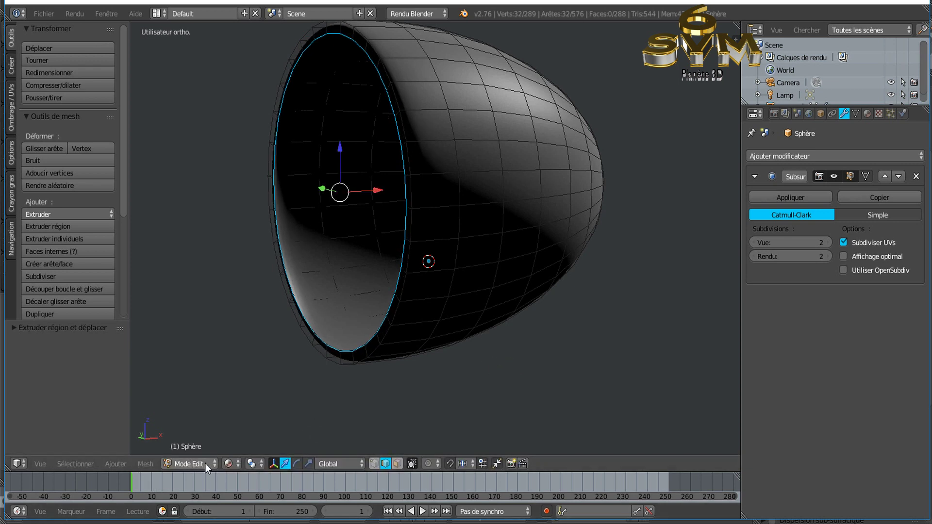
pyautogui.click(228, 463)
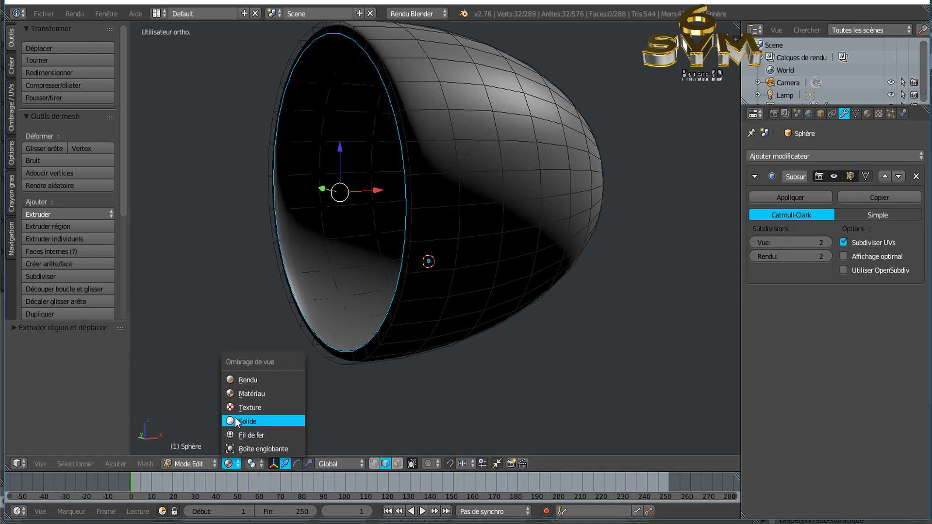
pyautogui.click(235, 421)
pyautogui.moveTo(455, 331); pyautogui.dragTo(484, 327, button='middle')
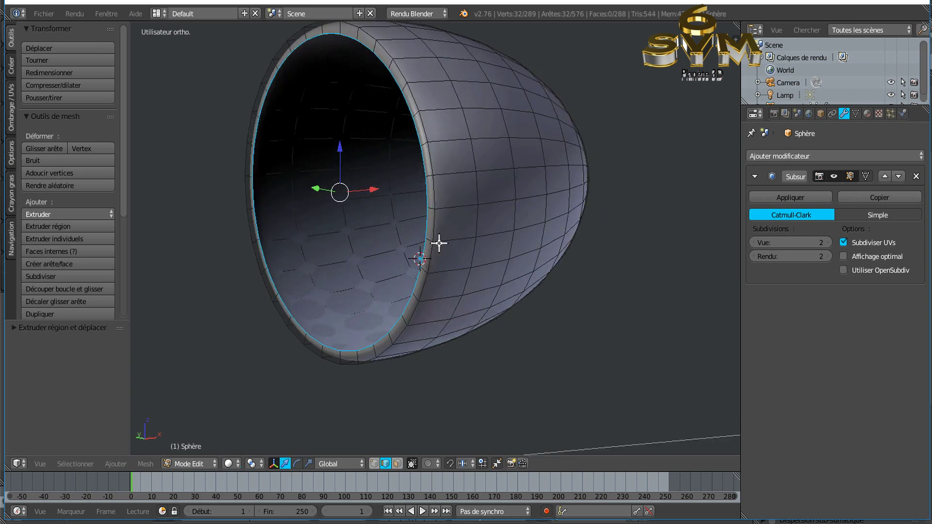
pyautogui.scroll(2, 471, 266)
pyautogui.scroll(-2, 471, 266)
pyautogui.moveTo(477, 260); pyautogui.dragTo(498, 307, button='middle')
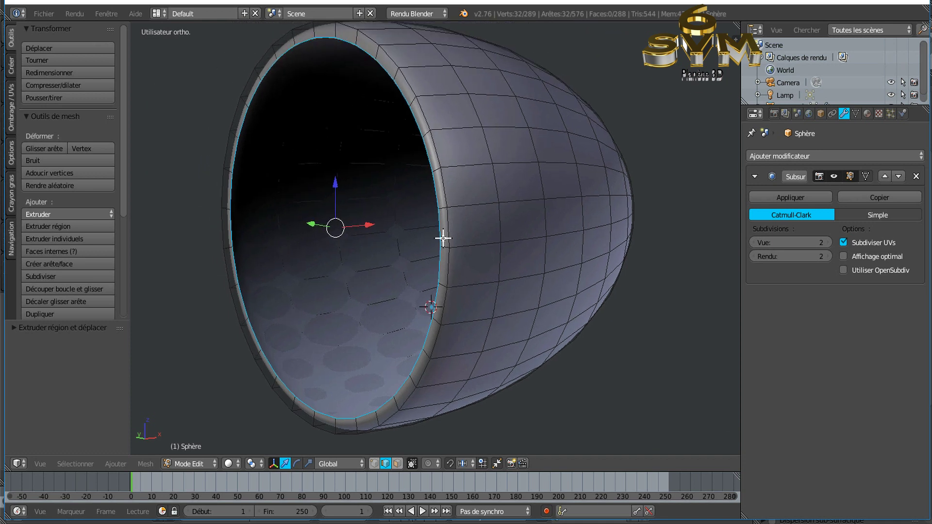
pyautogui.scroll(1, 440, 296)
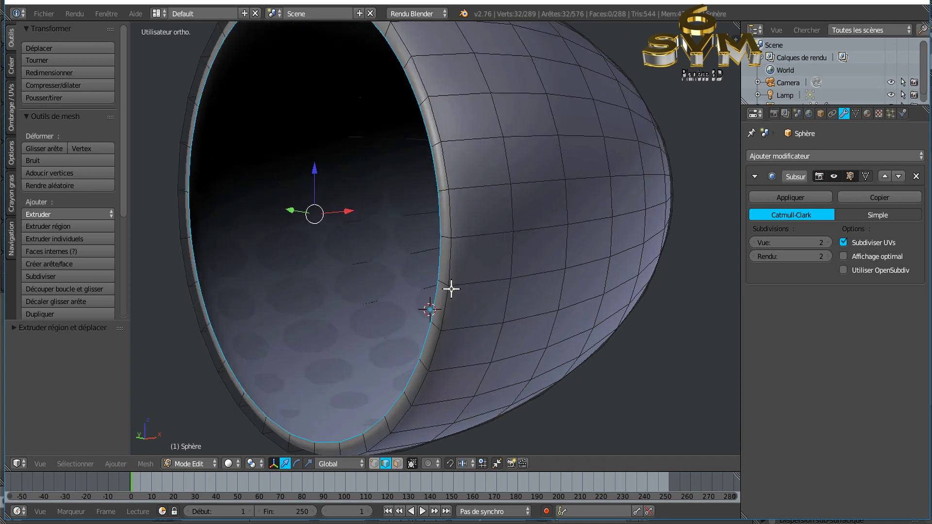
pyautogui.moveTo(433, 301); pyautogui.dragTo(427, 302, button='middle')
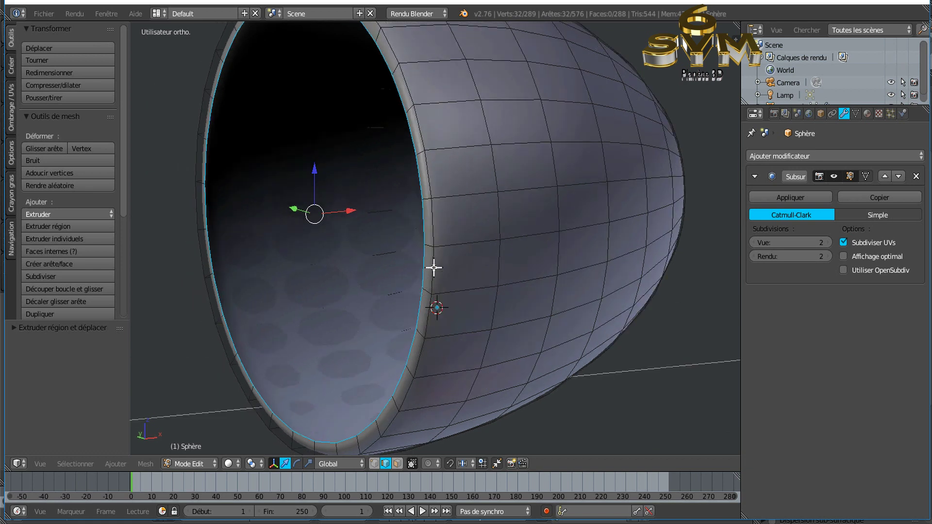
pyautogui.moveTo(436, 247); pyautogui.dragTo(437, 249, button='middle')
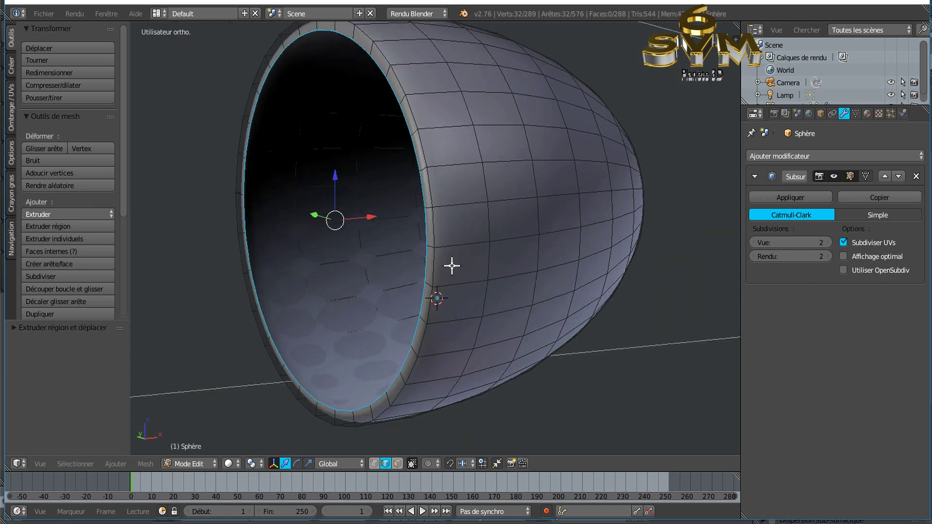
pyautogui.moveTo(452, 265); pyautogui.dragTo(407, 262, button='middle')
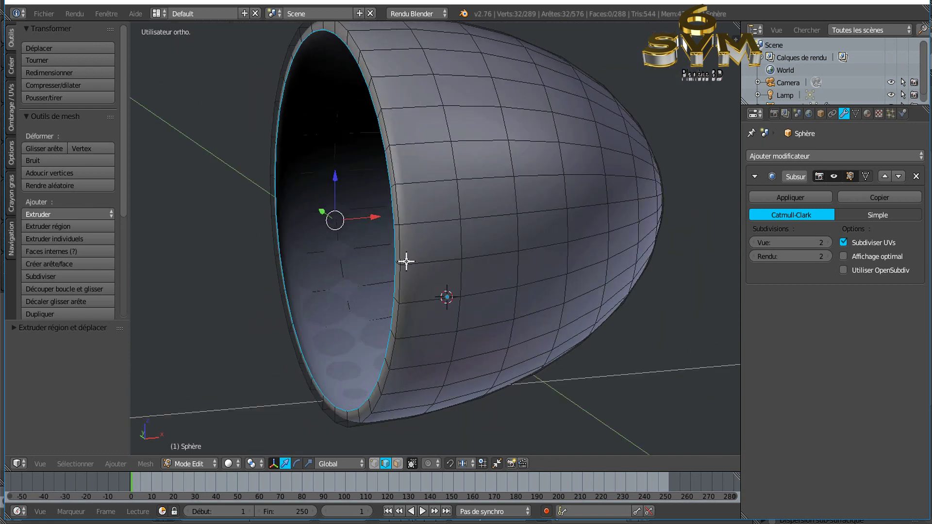
pyautogui.moveTo(431, 264)
pyautogui.mouseDown(button='middle')
pyautogui.moveTo(439, 268)
pyautogui.moveTo(407, 268)
pyautogui.mouseUp(button='middle')
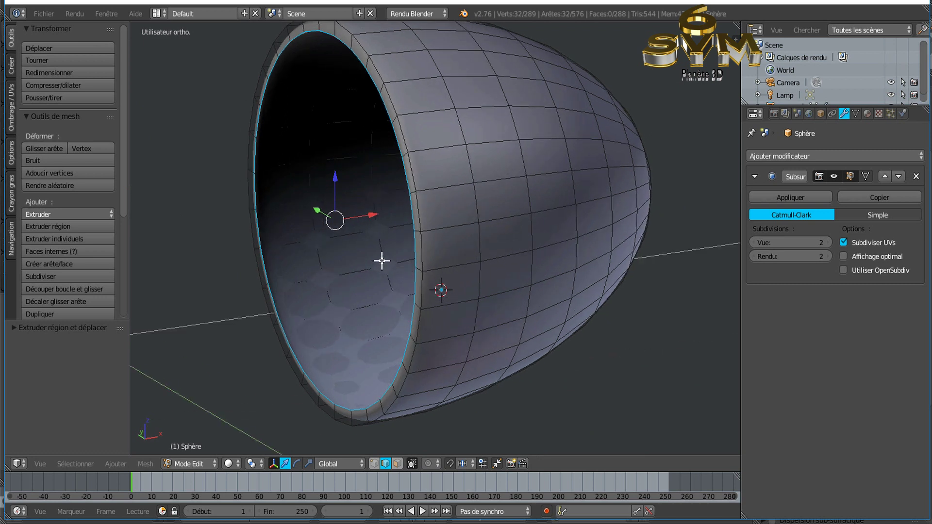
pyautogui.scroll(1, 382, 260)
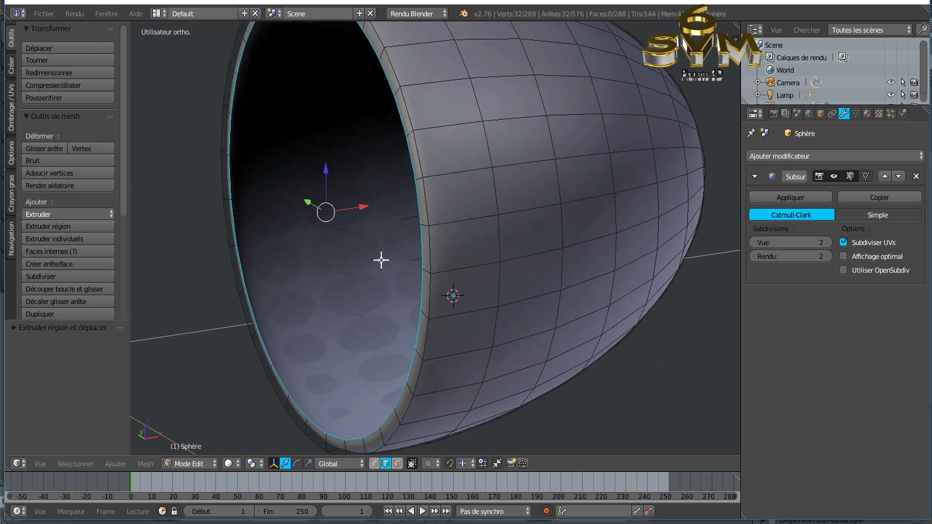
# Step: Extrude a rim ring in place and nudge it slightly
pyautogui.press('e')
pyautogui.rightClick(362, 210)
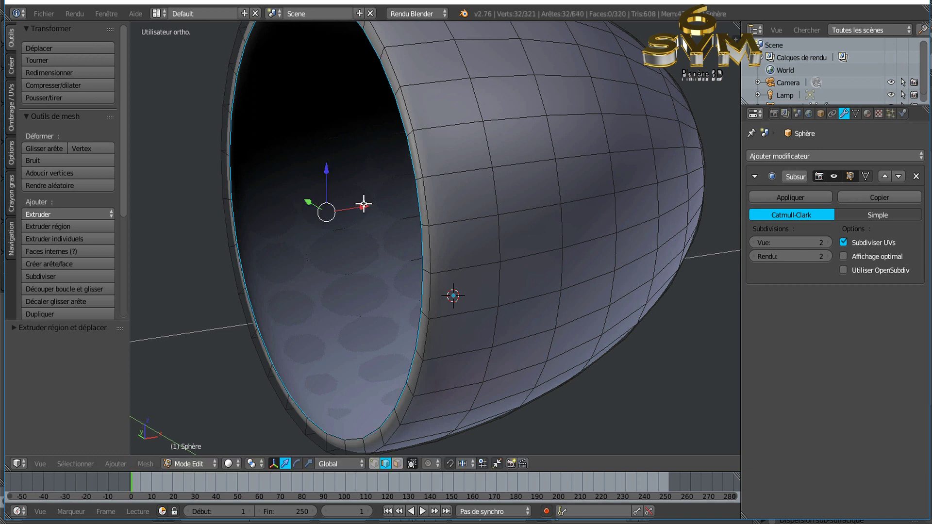
pyautogui.click(364, 204)
pyautogui.moveTo(364, 204); pyautogui.dragTo(367, 214)
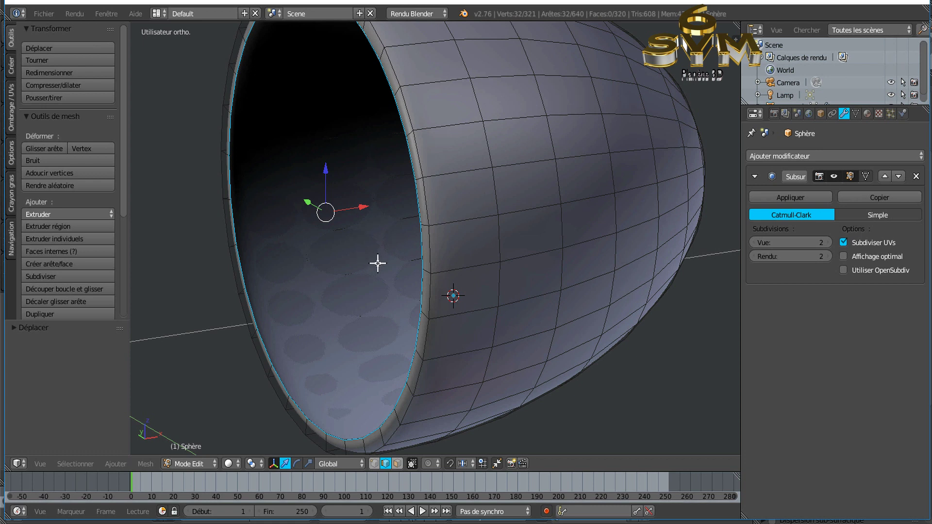
pyautogui.scroll(2, 421, 258)
pyautogui.scroll(-1, 421, 258)
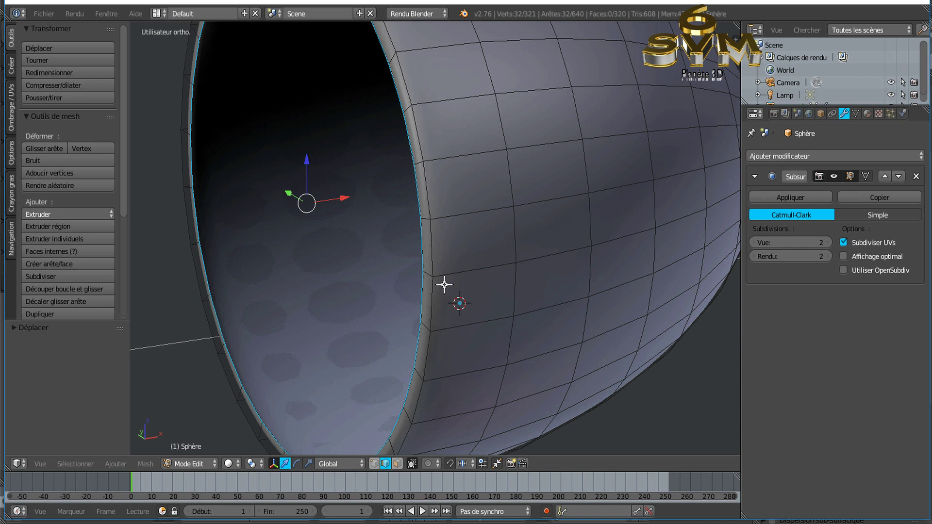
# Step: Extrude another rim ring and scale it up to about 1.06
pyautogui.press('v')
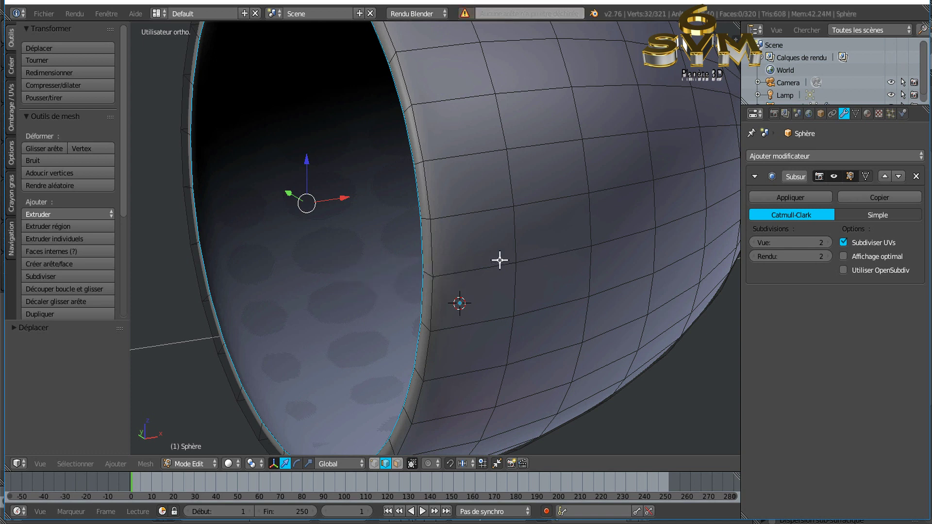
pyautogui.moveTo(495, 266); pyautogui.dragTo(464, 266, button='middle')
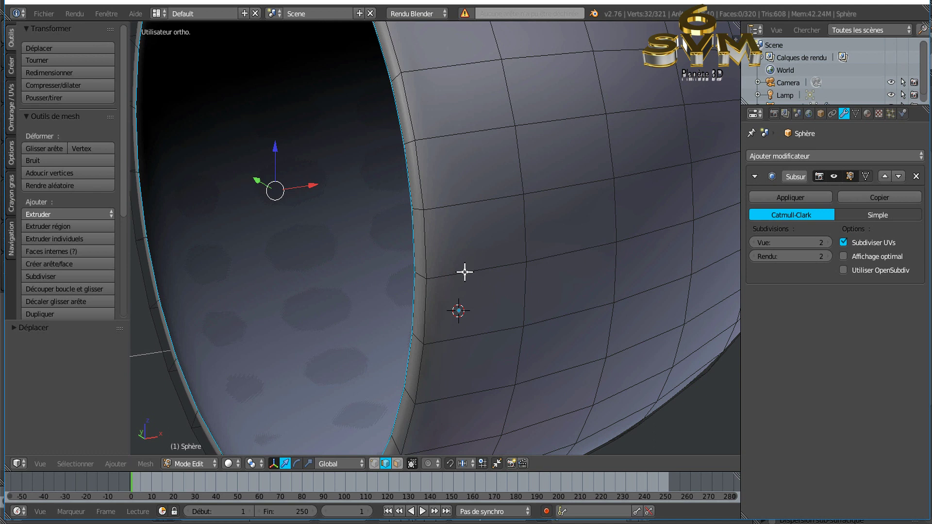
pyautogui.press('e')
pyautogui.press('s')
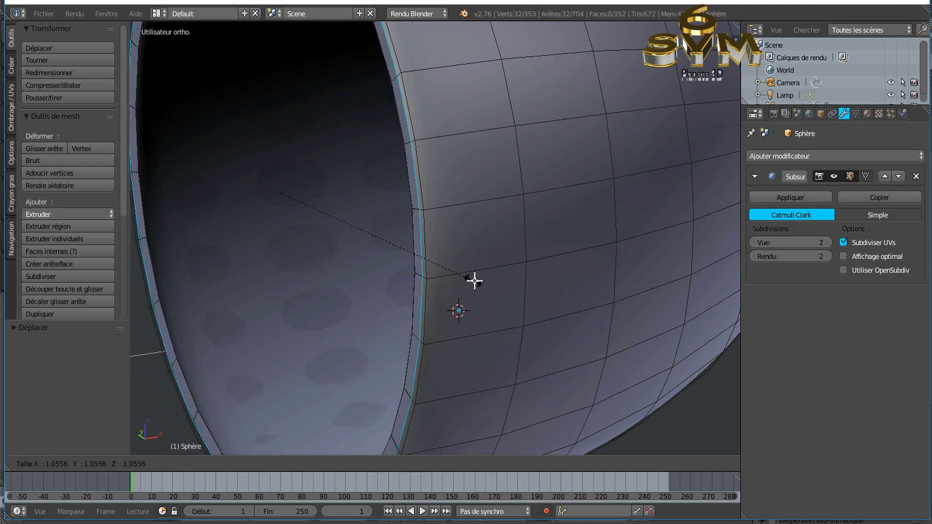
pyautogui.click(475, 280)
# Step: Extrude a new rim ring and move it back slightly along X
pyautogui.scroll(-2, 467, 291)
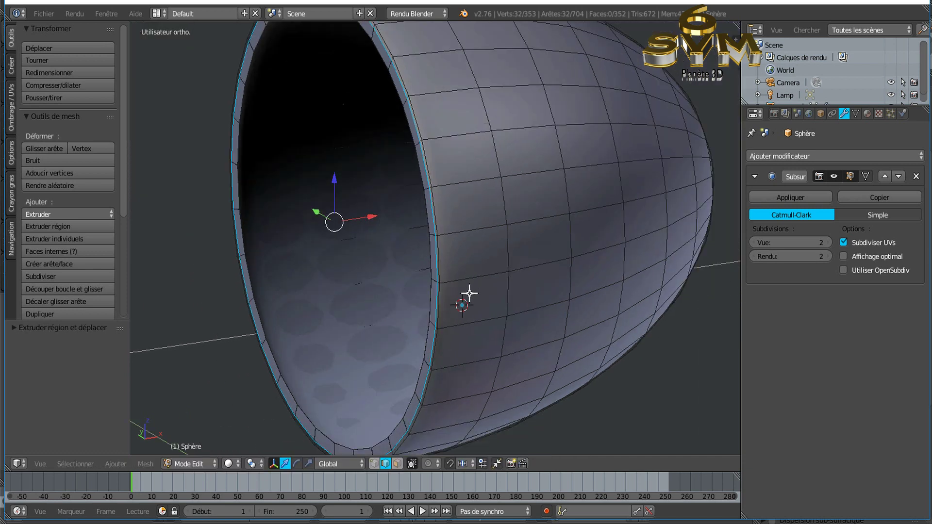
pyautogui.scroll(1, 439, 303)
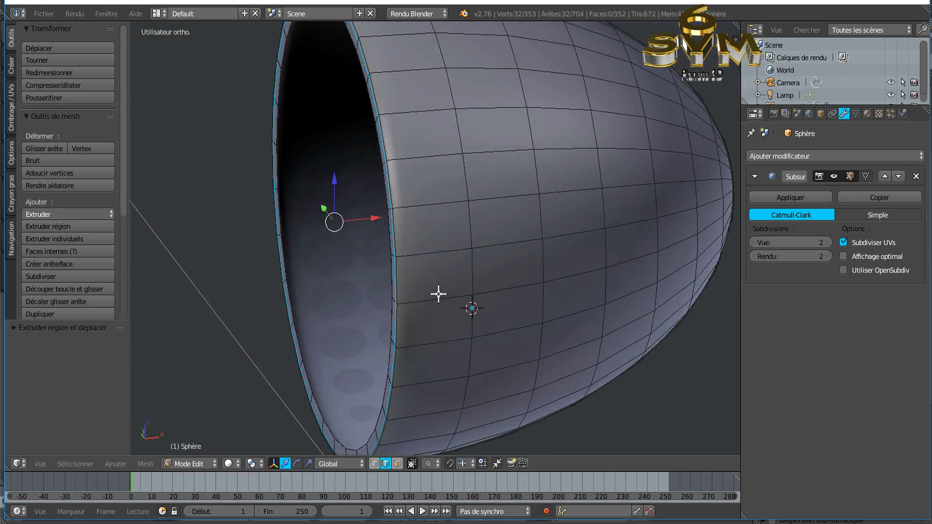
pyautogui.press('e')
pyautogui.rightClick(435, 277)
pyautogui.moveTo(372, 218); pyautogui.dragTo(346, 233)
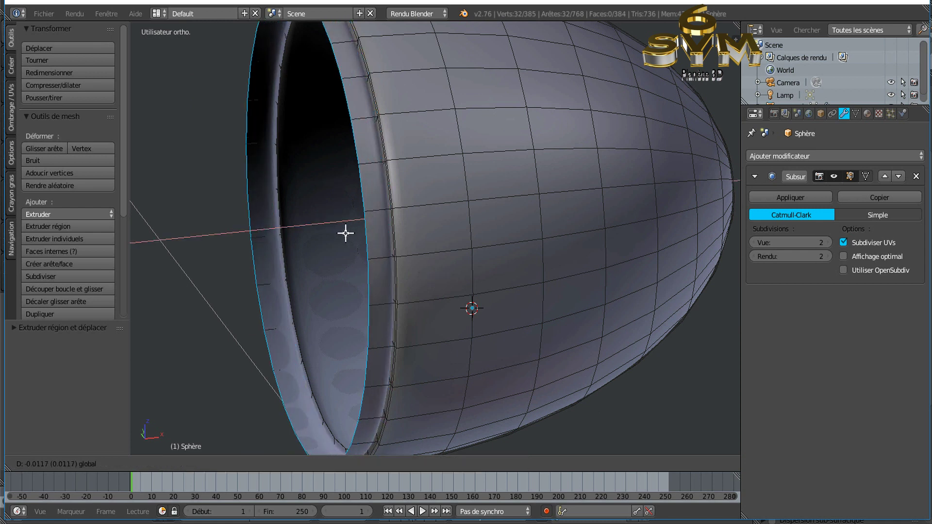
pyautogui.moveTo(347, 234); pyautogui.dragTo(348, 233)
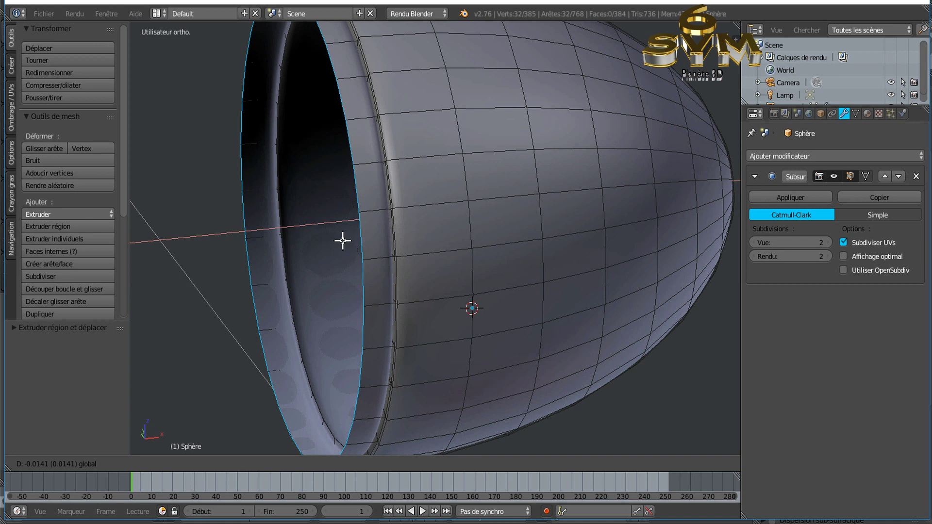
pyautogui.click(342, 240)
# Step: Orbit and zoom around the shell to inspect the stepped groove
pyautogui.scroll(-1, 345, 245)
pyautogui.moveTo(347, 260); pyautogui.dragTo(389, 264, button='middle')
pyautogui.scroll(2, 321, 306)
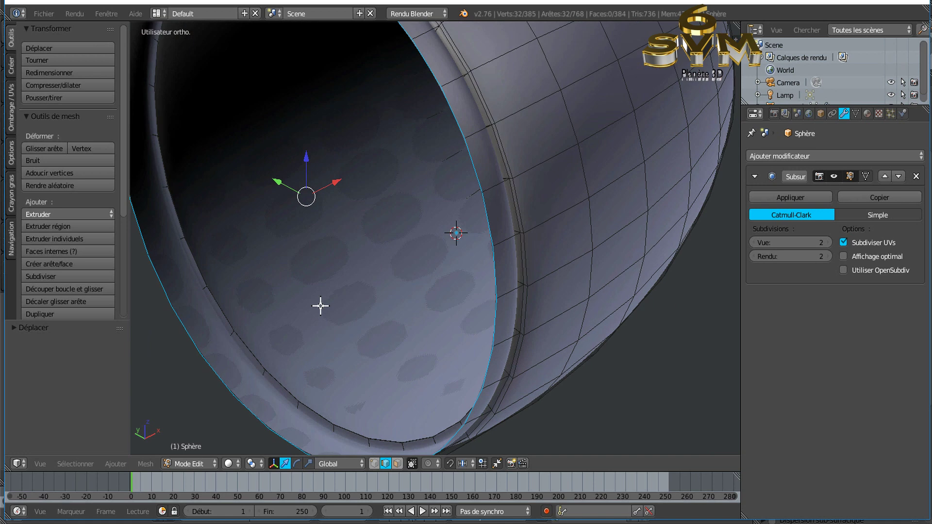
pyautogui.scroll(-2, 321, 305)
pyautogui.moveTo(324, 306)
pyautogui.mouseDown(button='middle')
pyautogui.moveTo(339, 293)
pyautogui.moveTo(335, 339)
pyautogui.moveTo(323, 339)
pyautogui.moveTo(385, 285)
pyautogui.moveTo(376, 296)
pyautogui.moveTo(327, 301)
pyautogui.mouseUp(button='middle')
pyautogui.scroll(1, 324, 302)
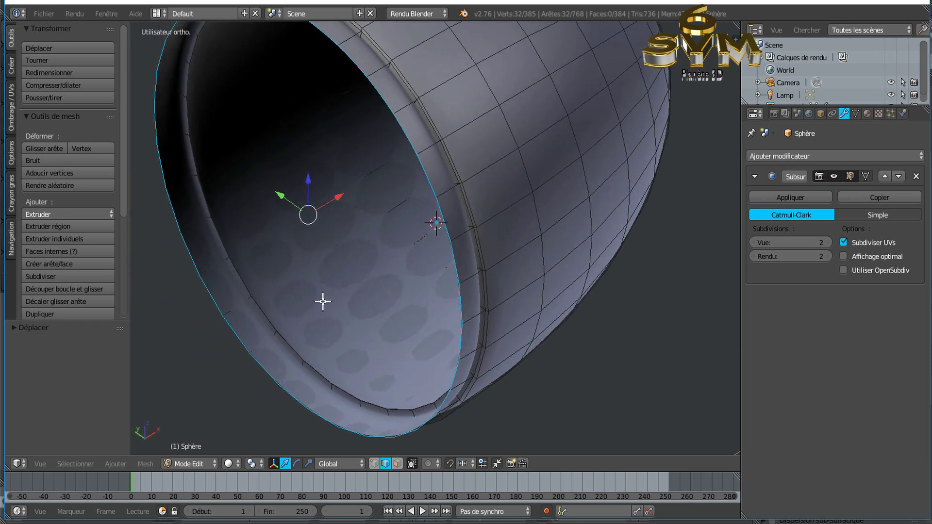
pyautogui.scroll(1, 306, 302)
pyautogui.scroll(1, 304, 301)
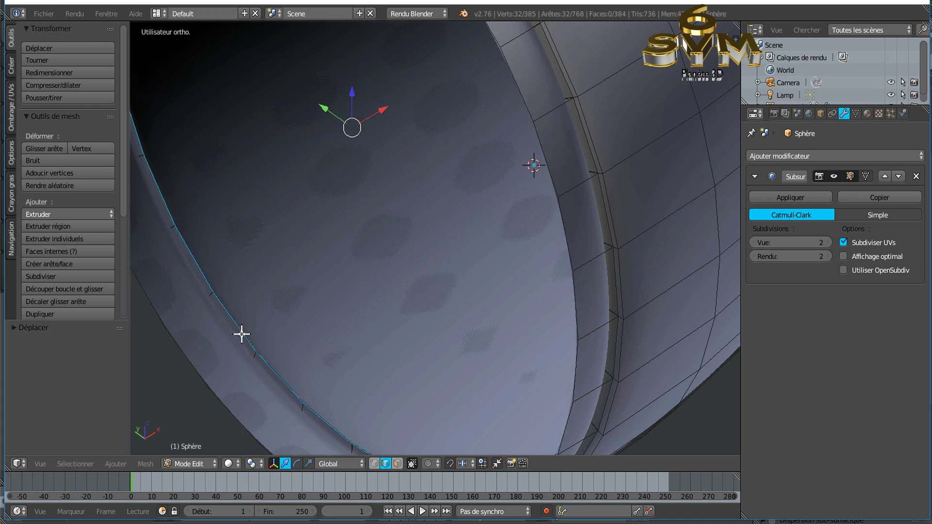
pyautogui.scroll(-1, 244, 334)
pyautogui.scroll(-1, 272, 333)
pyautogui.scroll(-1, 301, 326)
pyautogui.scroll(-1, 311, 318)
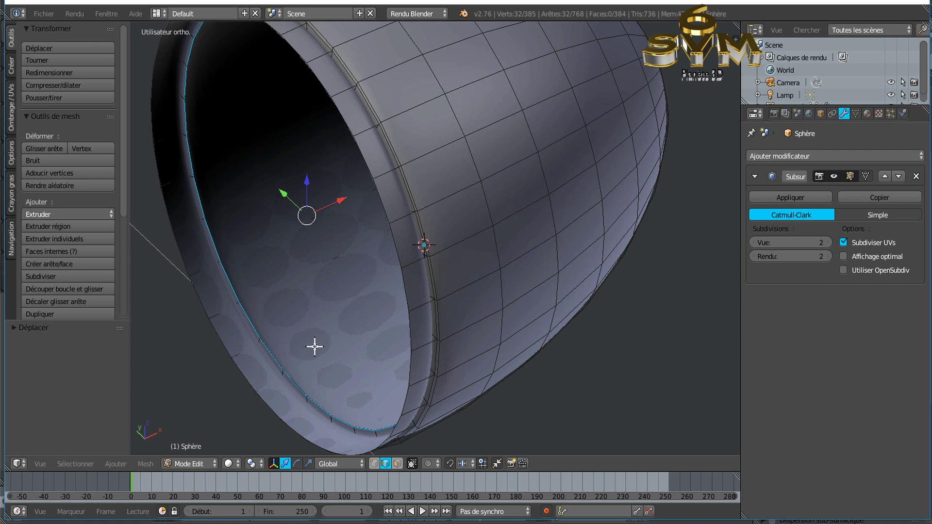
# Step: Extrude the rim loop in place, then undo and redo it
pyautogui.press('e')
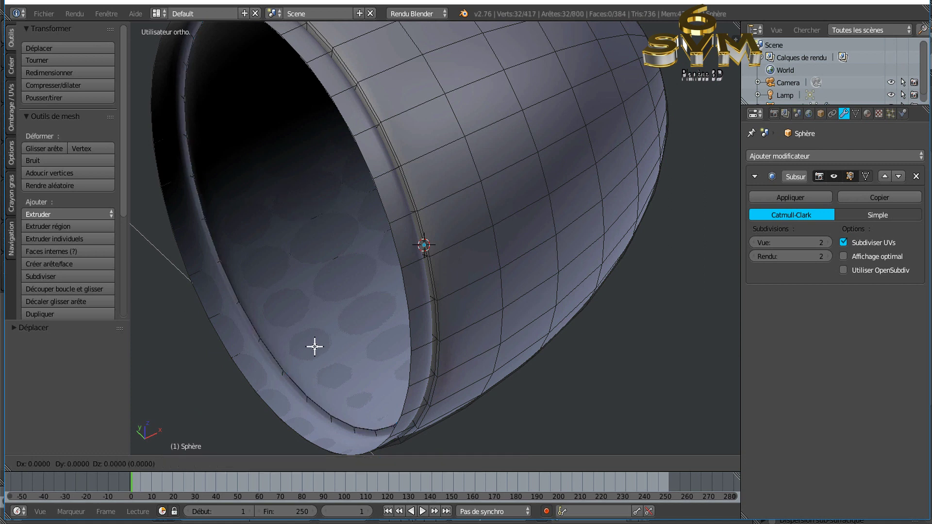
pyautogui.rightClick(315, 346)
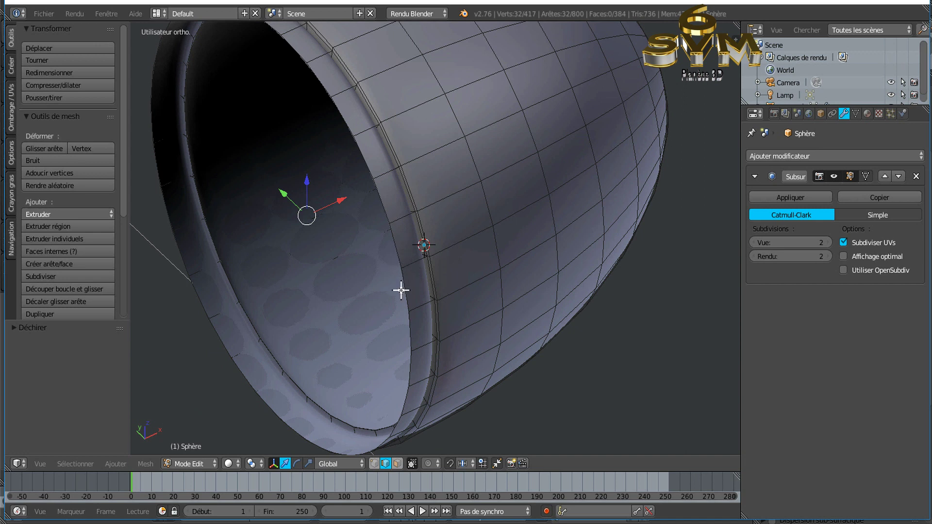
pyautogui.hotkey('ctrl', 'z')
pyautogui.hotkey('ctrl', 'shift', 'z')
# Step: Extrude the outer rim loop into a ring resized to about 0.91
pyautogui.keyDown('alt'); pyautogui.rightClick(403, 286); pyautogui.keyUp('alt')
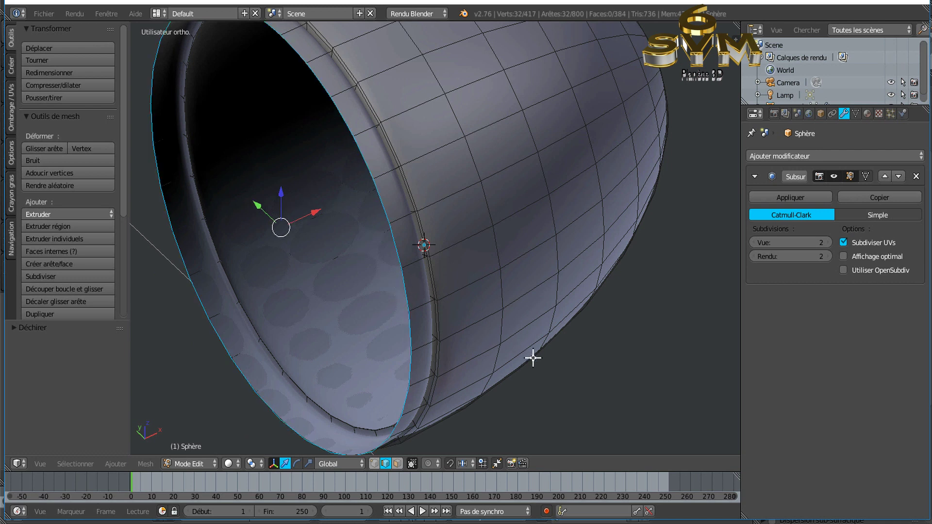
pyautogui.press('e')
pyautogui.press('s')
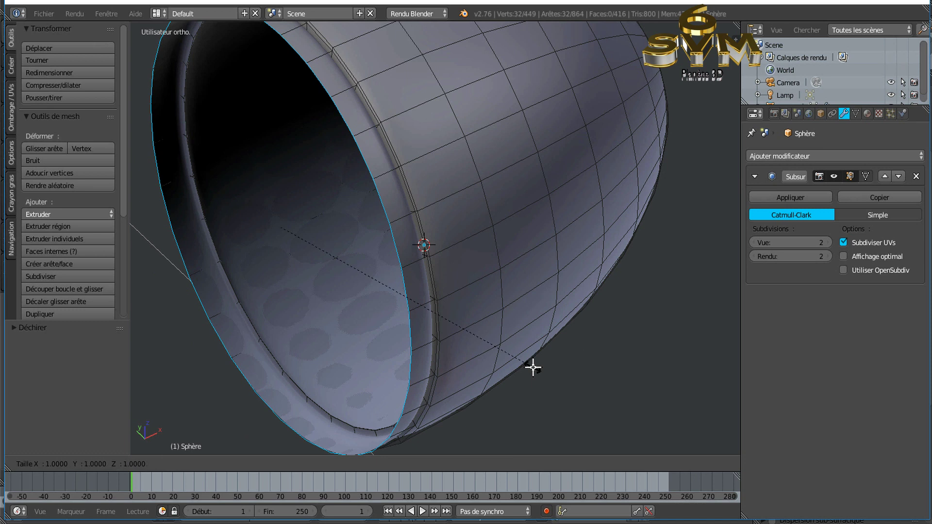
pyautogui.click(510, 358)
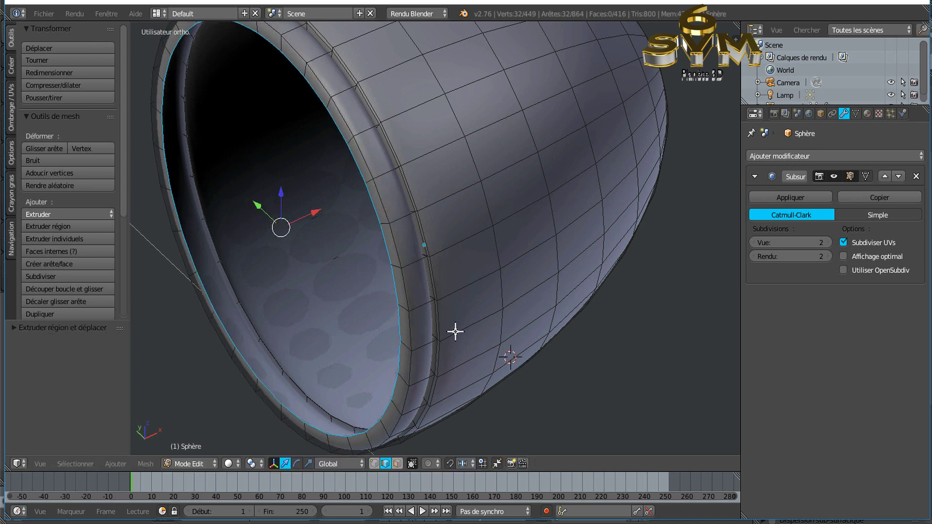
pyautogui.scroll(-2, 349, 225)
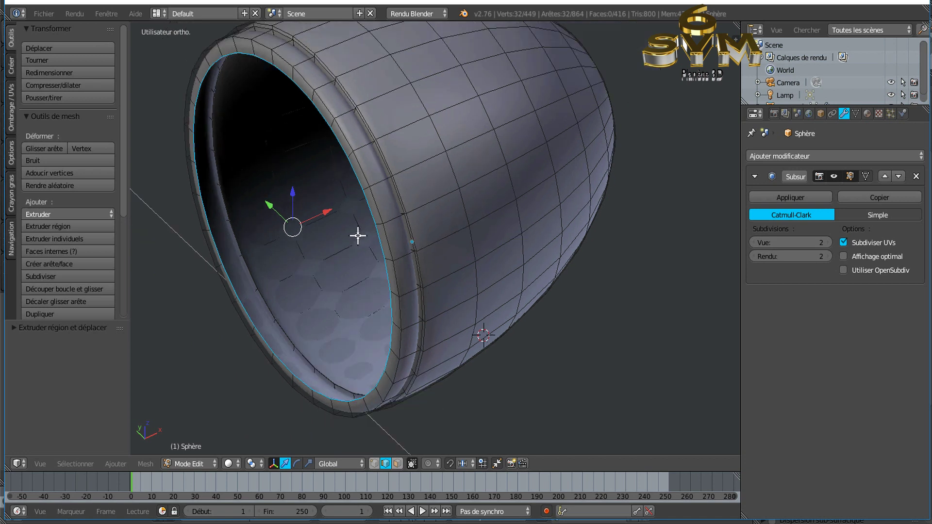
pyautogui.moveTo(353, 230); pyautogui.dragTo(365, 236, button='middle')
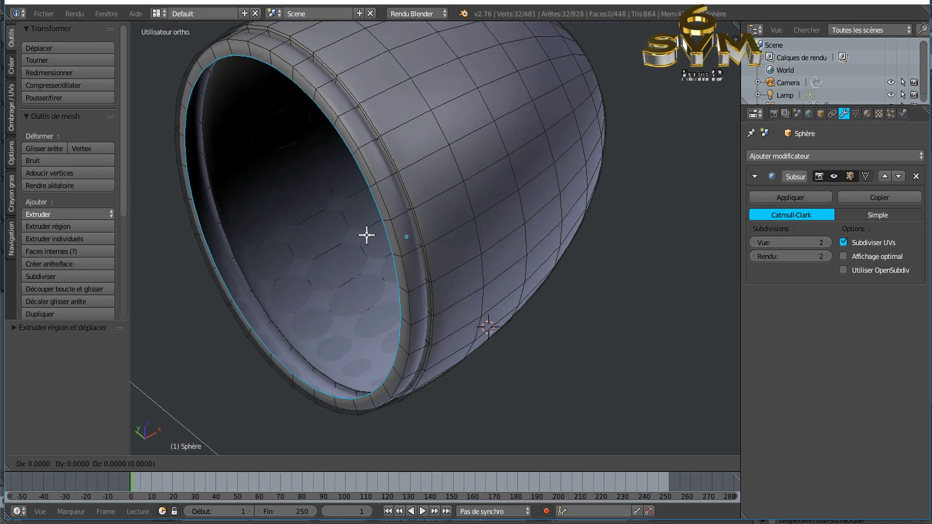
# Step: Extrude one more ring pushed forward along X and view it from the side
pyautogui.press('e')
pyautogui.press('x')
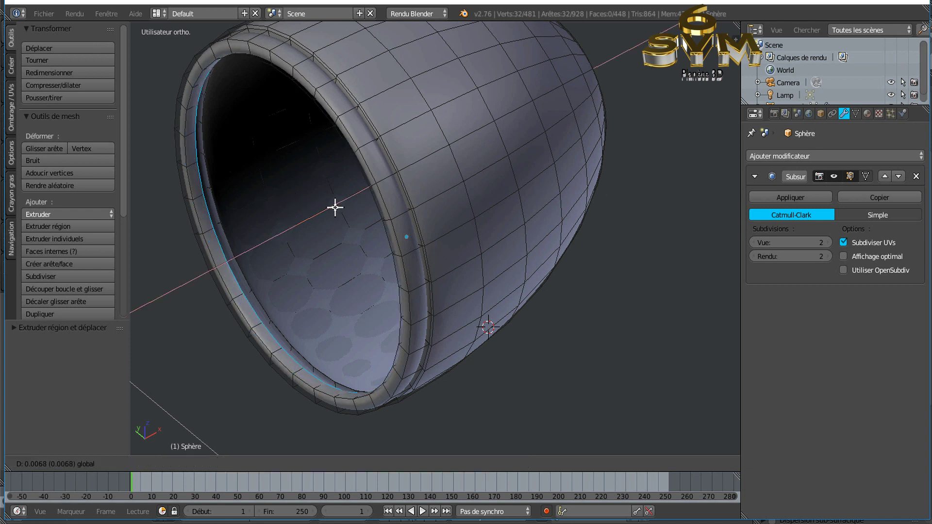
pyautogui.click(335, 208)
pyautogui.moveTo(380, 289)
pyautogui.mouseDown(button='middle')
pyautogui.moveTo(335, 277)
pyautogui.moveTo(346, 277)
pyautogui.mouseUp(button='middle')
pyautogui.scroll(2, 348, 272)
pyautogui.scroll(1, 342, 277)
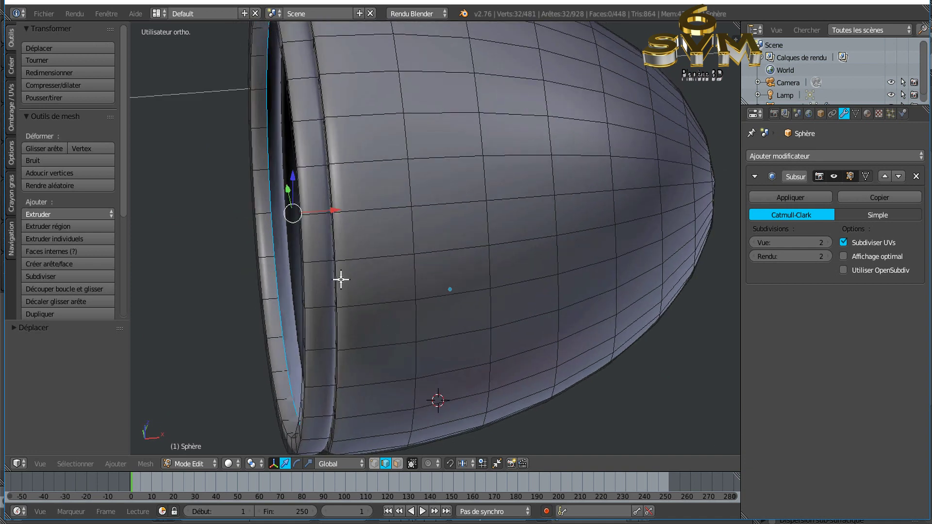
pyautogui.scroll(2, 339, 271)
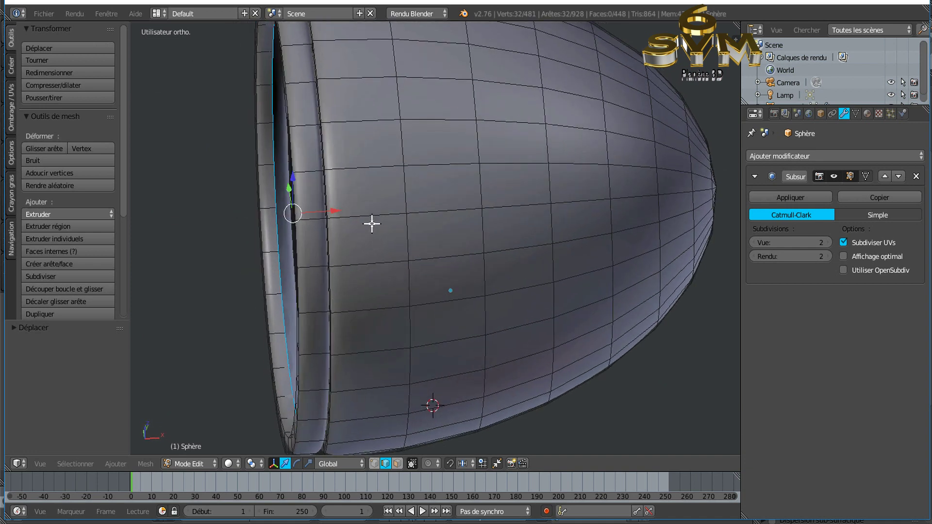
# Step: Cut a new edge loop around the shell, then another slid close to the rim
pyautogui.hotkey('ctrl', 'r')
pyautogui.click(352, 217)
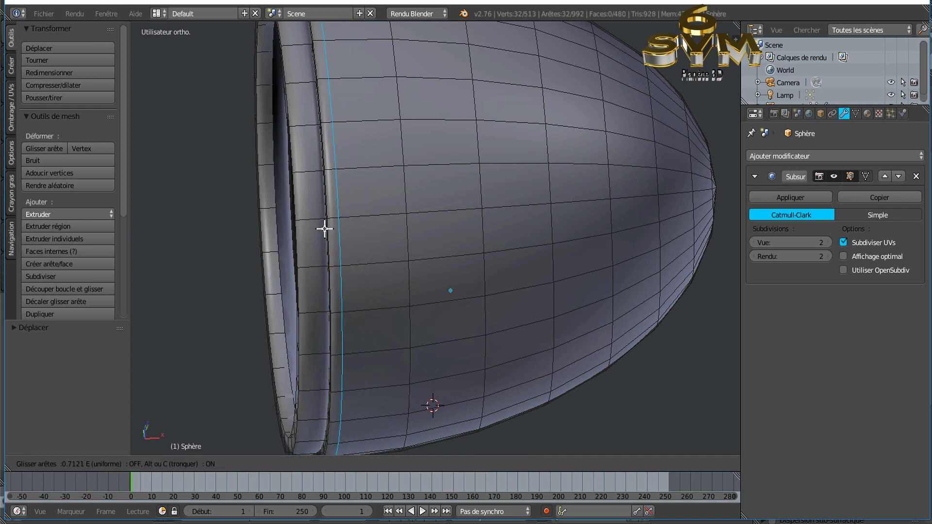
pyautogui.click(323, 231)
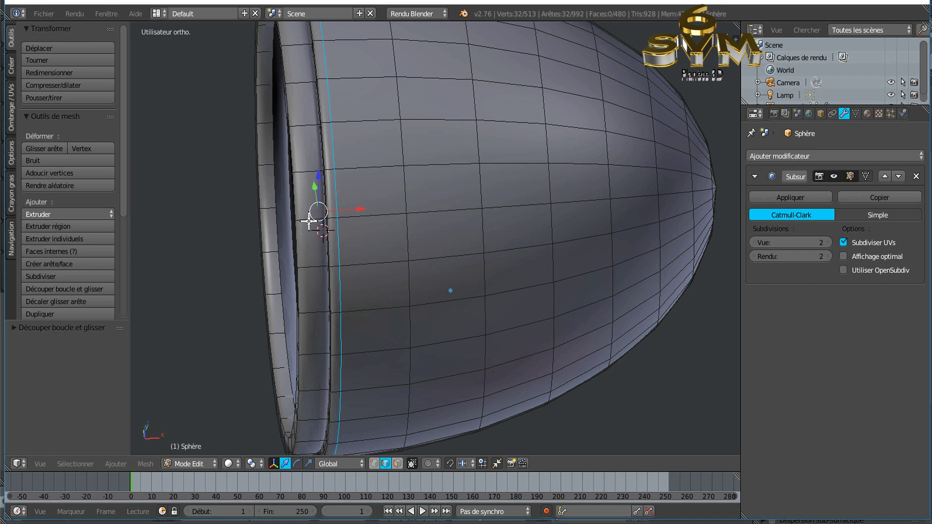
pyautogui.hotkey('ctrl', 'r')
pyautogui.click(310, 215)
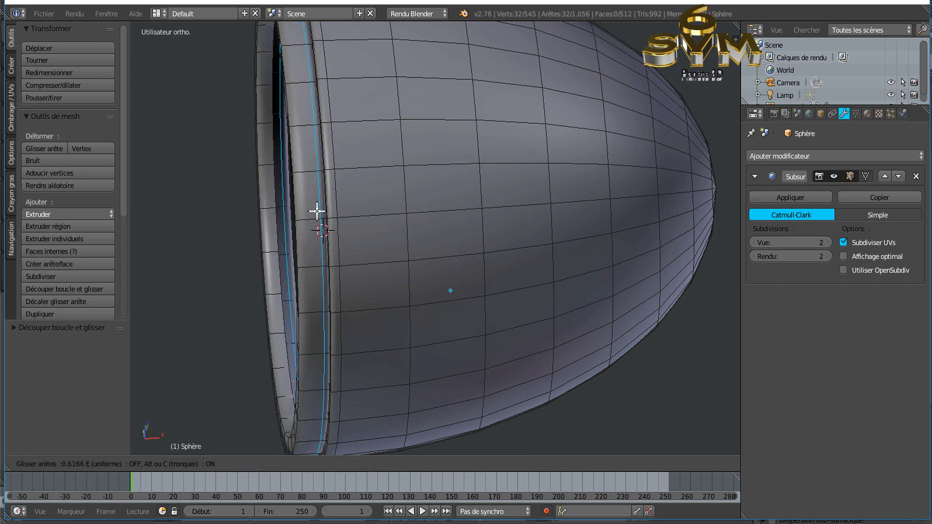
pyautogui.click(317, 211)
pyautogui.scroll(3, 316, 214)
pyautogui.scroll(3, 313, 216)
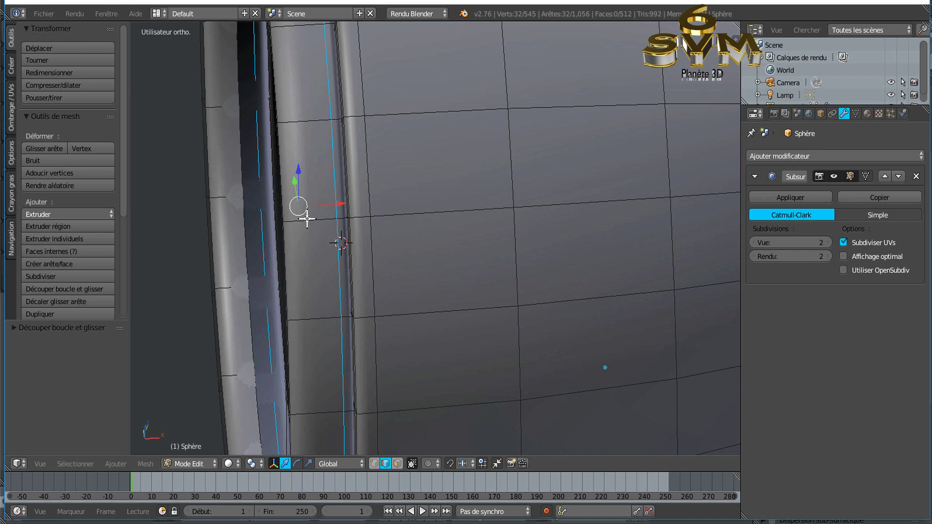
# Step: Cut one more edge loop hugging the rim edge, bringing the mesh to 577 vertices
pyautogui.hotkey('ctrl', 'r')
pyautogui.click(310, 219)
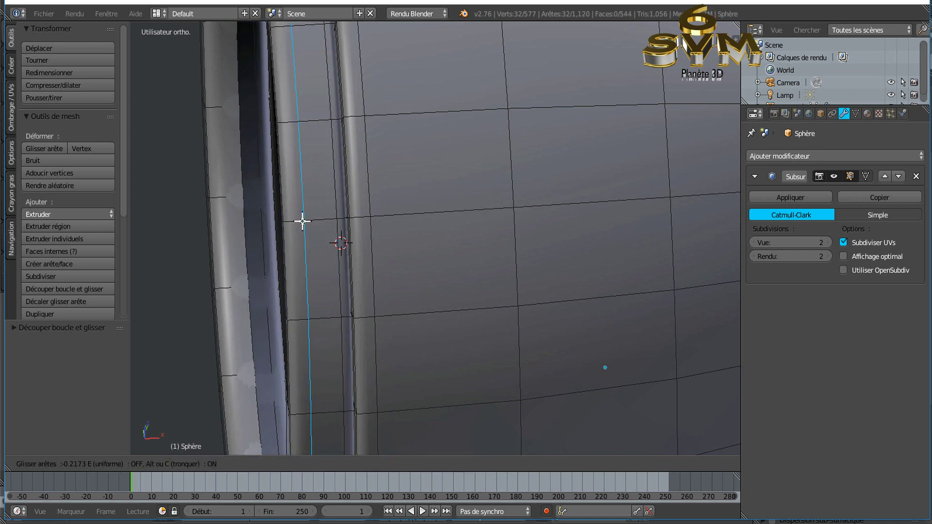
pyautogui.click(292, 223)
pyautogui.click(292, 224)
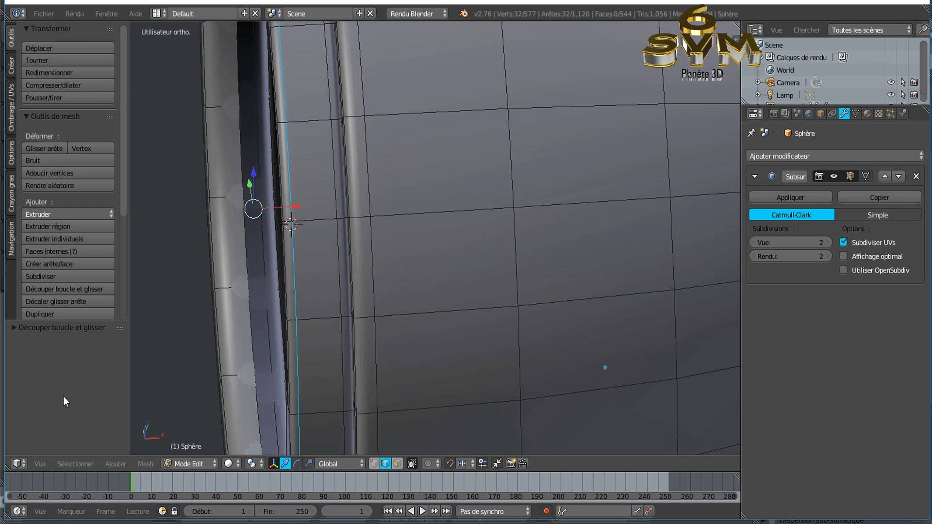
pyautogui.moveTo(147, 364)
pyautogui.mouseDown(button='middle')
pyautogui.moveTo(318, 319)
pyautogui.moveTo(328, 323)
pyautogui.moveTo(329, 358)
pyautogui.moveTo(360, 352)
pyautogui.moveTo(331, 354)
pyautogui.moveTo(314, 327)
pyautogui.mouseUp(button='middle')
pyautogui.scroll(-2, 328, 322)
pyautogui.scroll(-2, 329, 322)
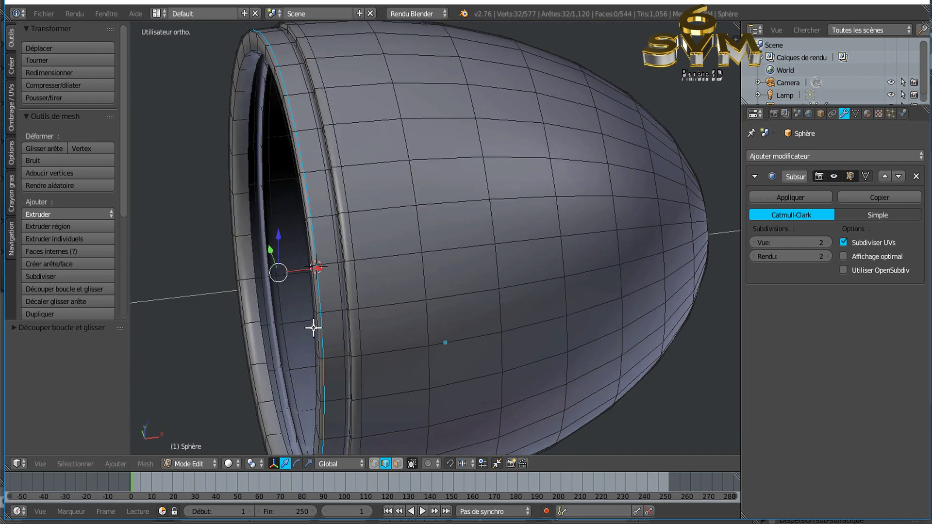
# Step: Select the rim ring with Ctrl+L and give it a new shadeless material, Matériau.005
pyautogui.hotkey('ctrl', 'l')
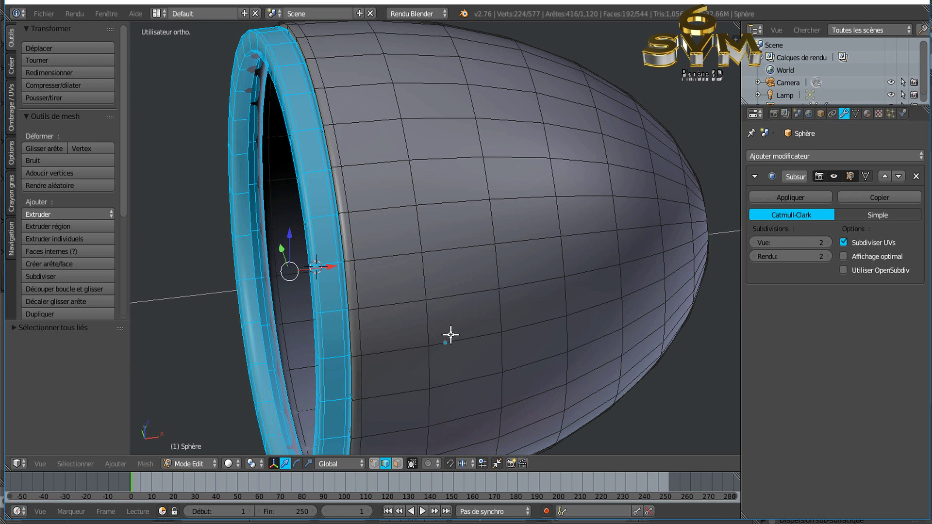
pyautogui.scroll(-2, 451, 335)
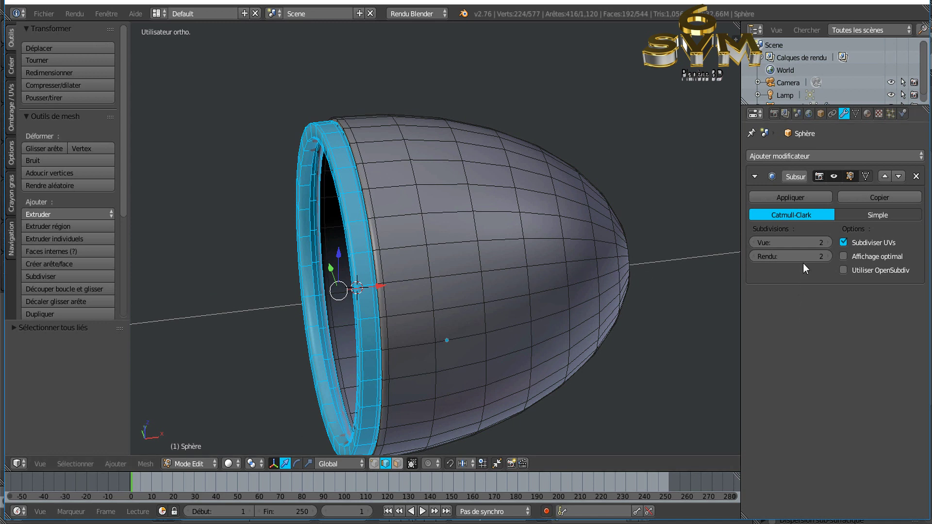
pyautogui.click(868, 113)
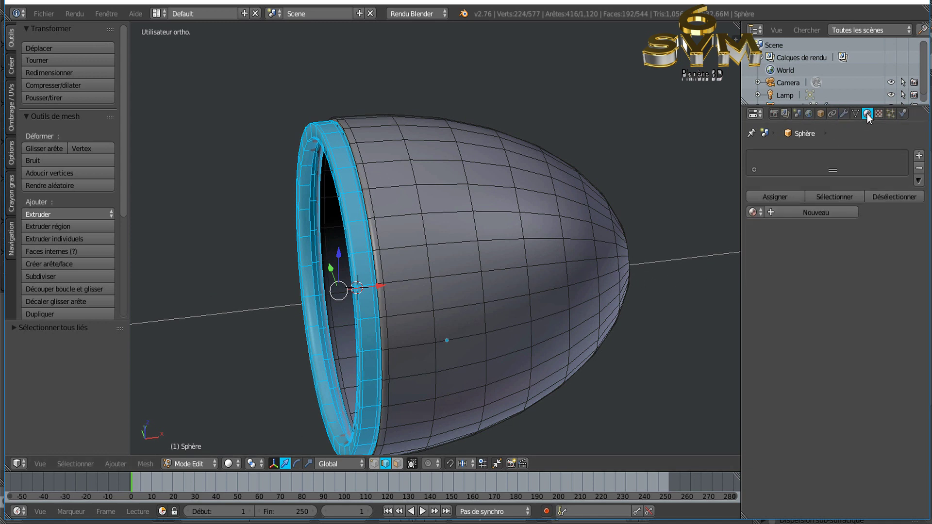
pyautogui.click(825, 214)
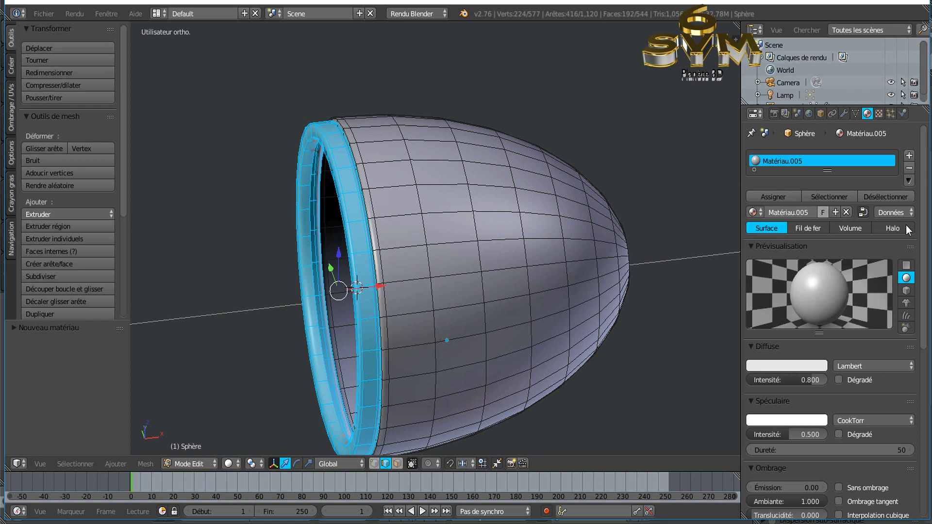
pyautogui.moveTo(926, 225)
pyautogui.mouseDown()
pyautogui.moveTo(926, 329)
pyautogui.moveTo(917, 318)
pyautogui.mouseUp()
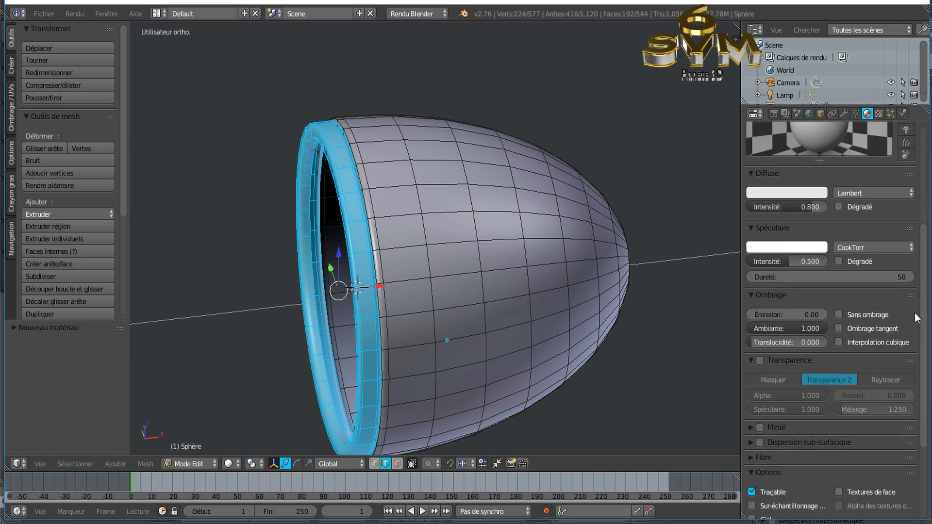
pyautogui.click(840, 314)
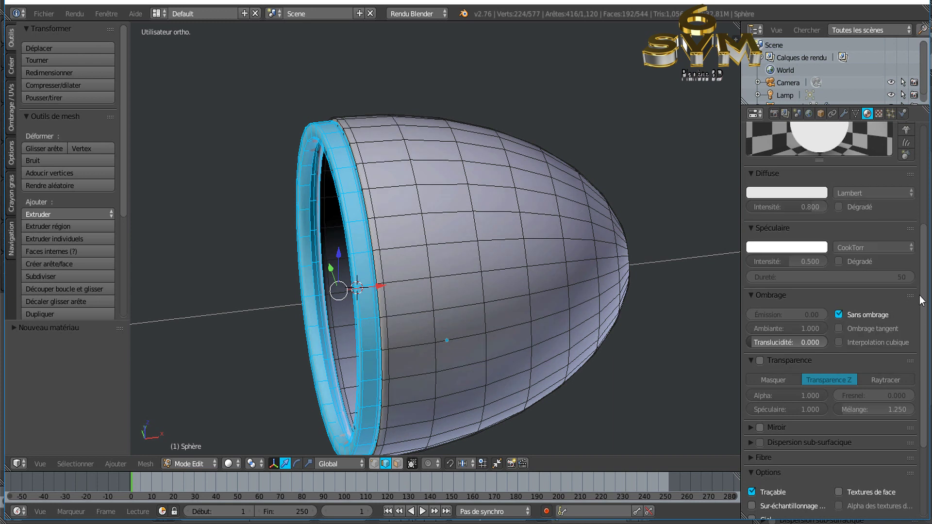
pyautogui.moveTo(925, 296)
pyautogui.mouseDown()
pyautogui.moveTo(927, 221)
pyautogui.moveTo(925, 229)
pyautogui.mouseUp()
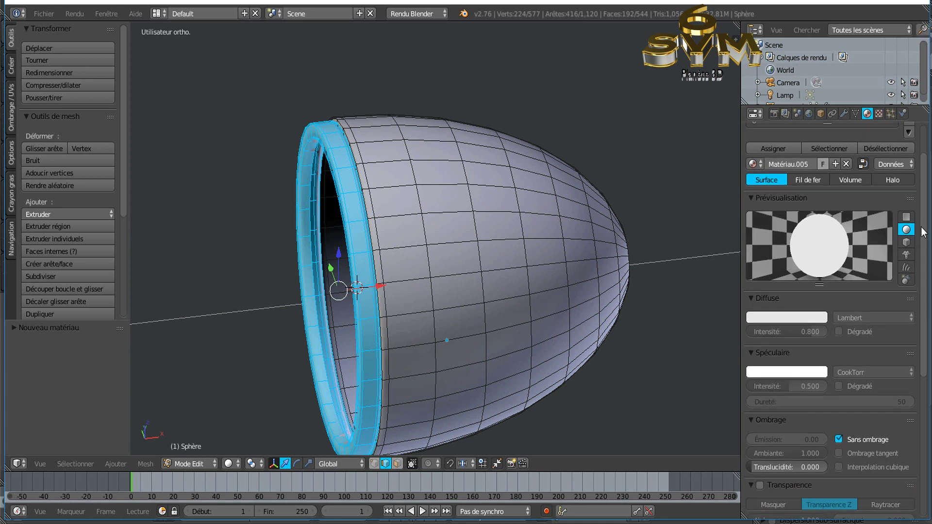
pyautogui.moveTo(925, 231); pyautogui.dragTo(928, 223)
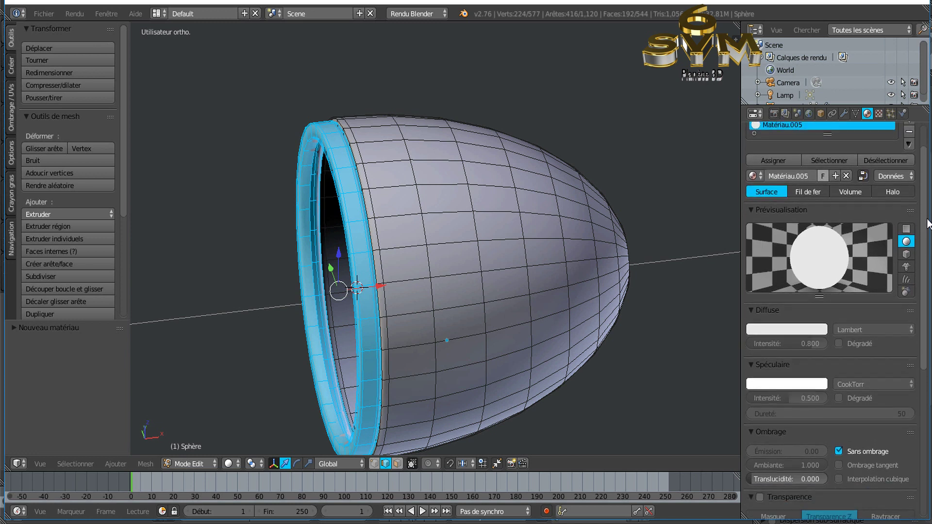
pyautogui.moveTo(928, 228); pyautogui.dragTo(930, 230)
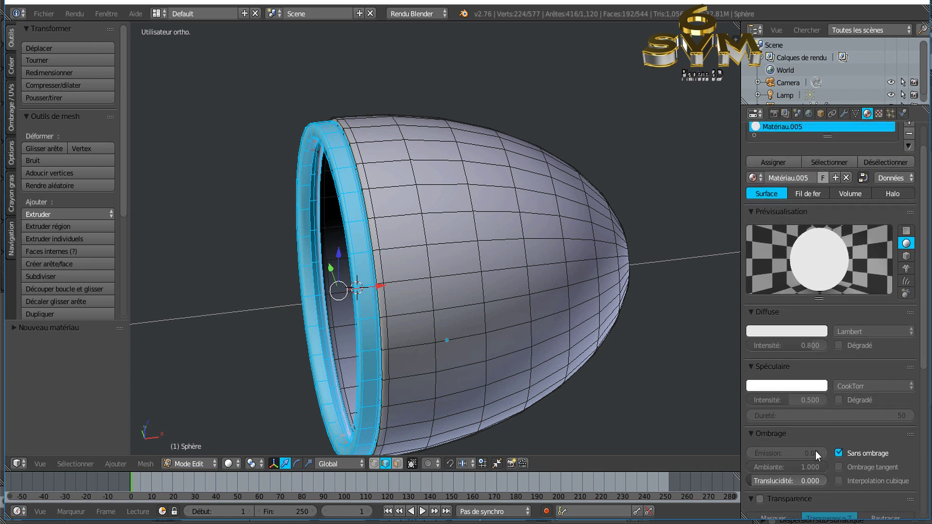
pyautogui.moveTo(924, 275); pyautogui.dragTo(922, 243)
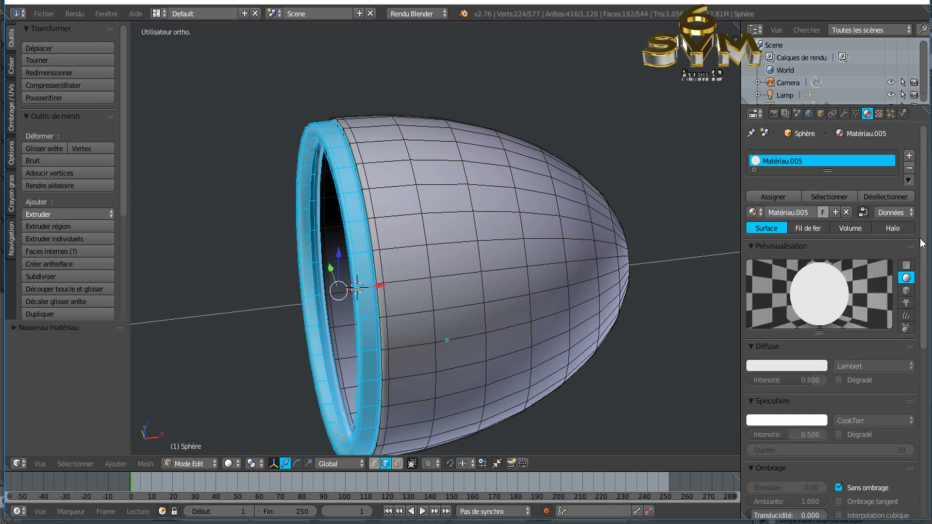
pyautogui.click(878, 115)
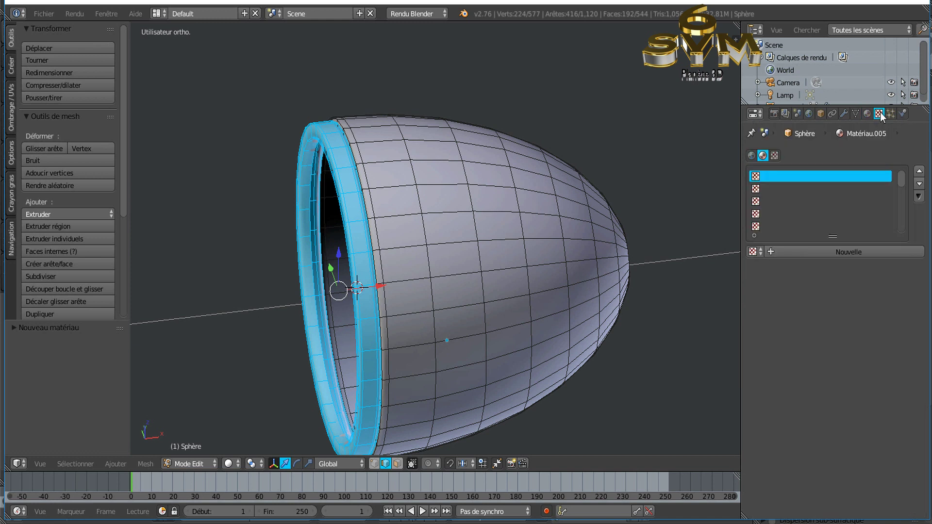
# Step: Add a new image-type texture mapped with Reflection coordinates
pyautogui.click(843, 251)
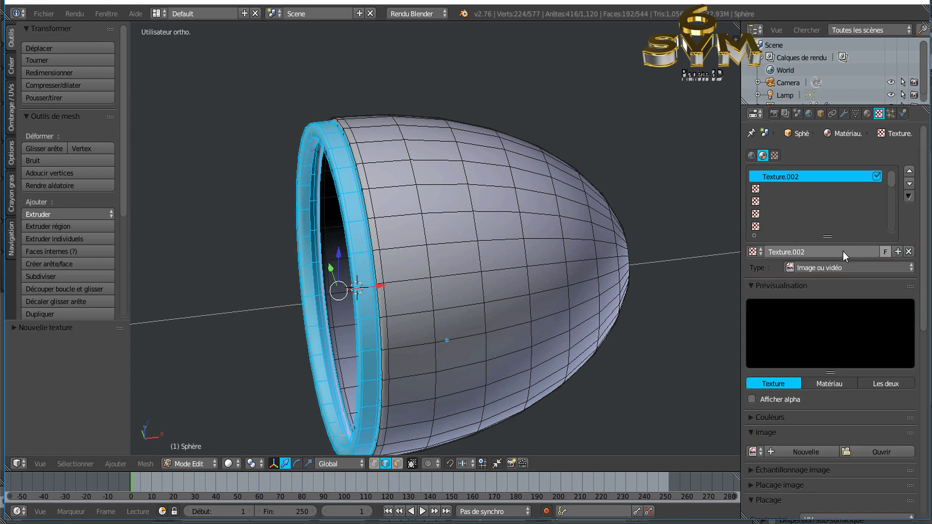
pyautogui.click(837, 269)
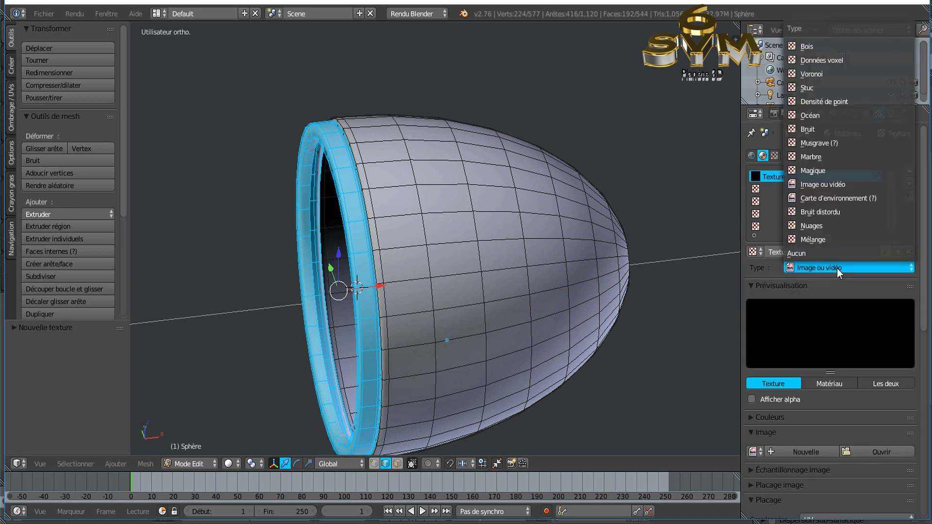
pyautogui.click(847, 185)
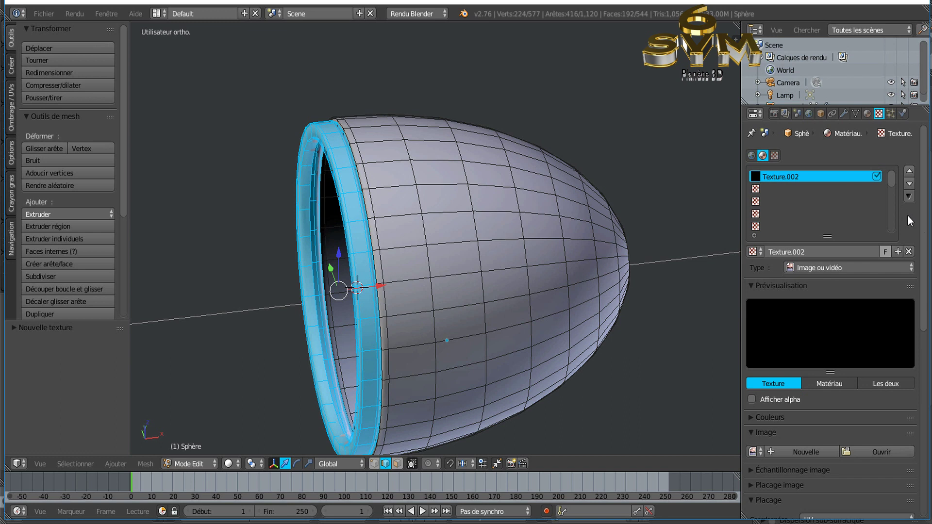
pyautogui.moveTo(927, 249); pyautogui.dragTo(926, 325)
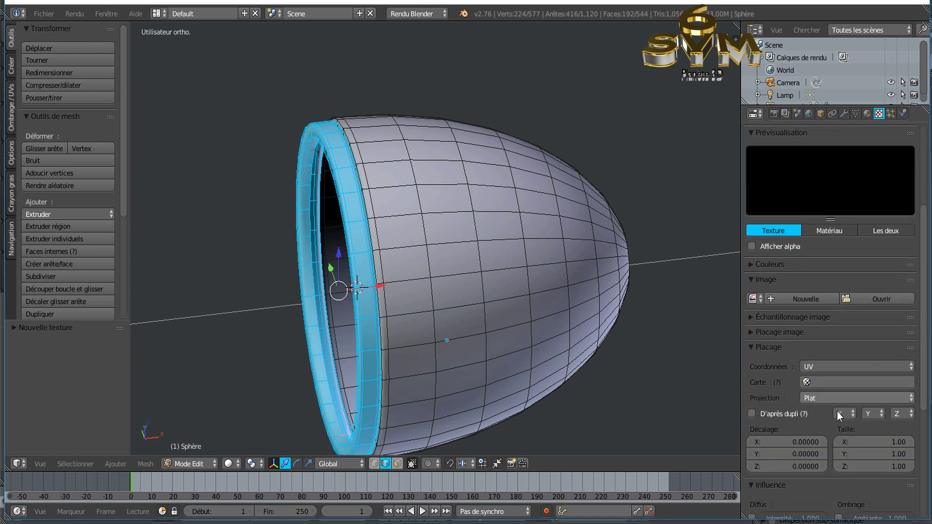
pyautogui.click(838, 366)
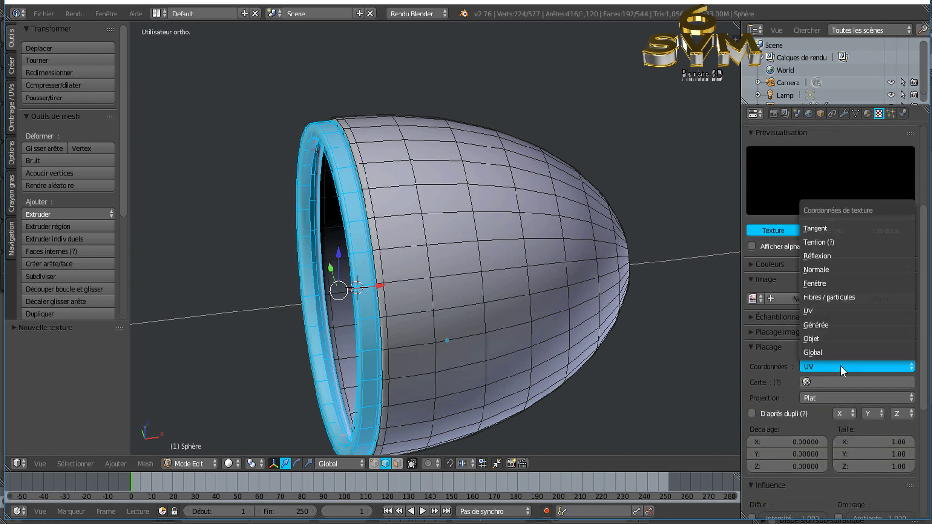
pyautogui.click(843, 257)
# Step: Load chrome ultra.png from the Chrome folder as the texture image
pyautogui.click(873, 301)
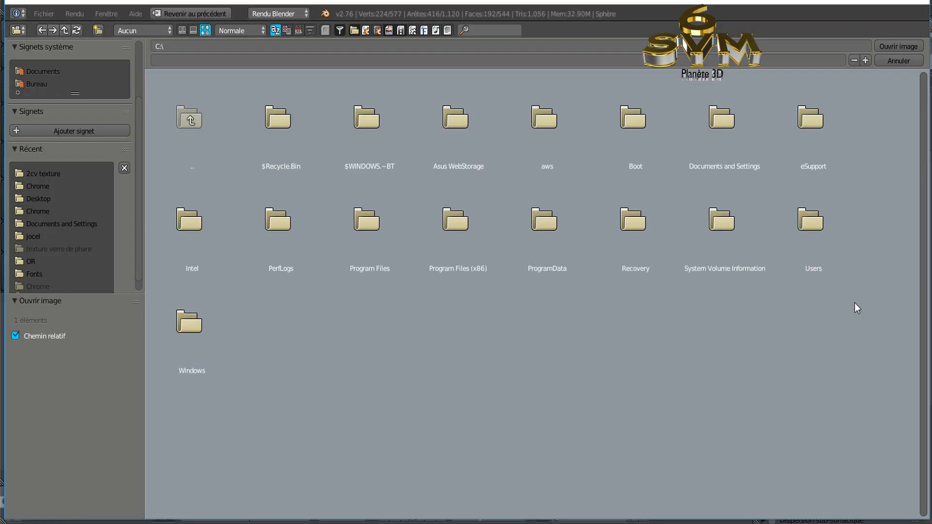
pyautogui.click(39, 187)
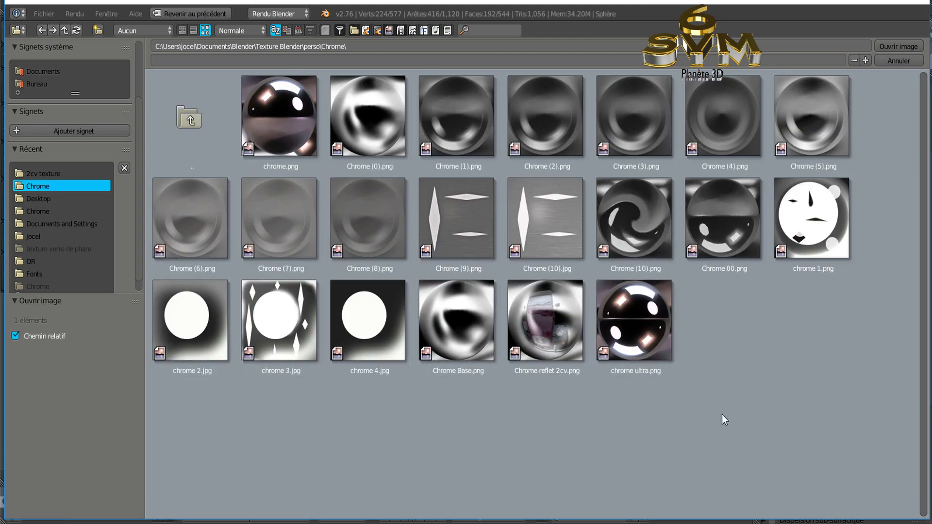
pyautogui.click(645, 316)
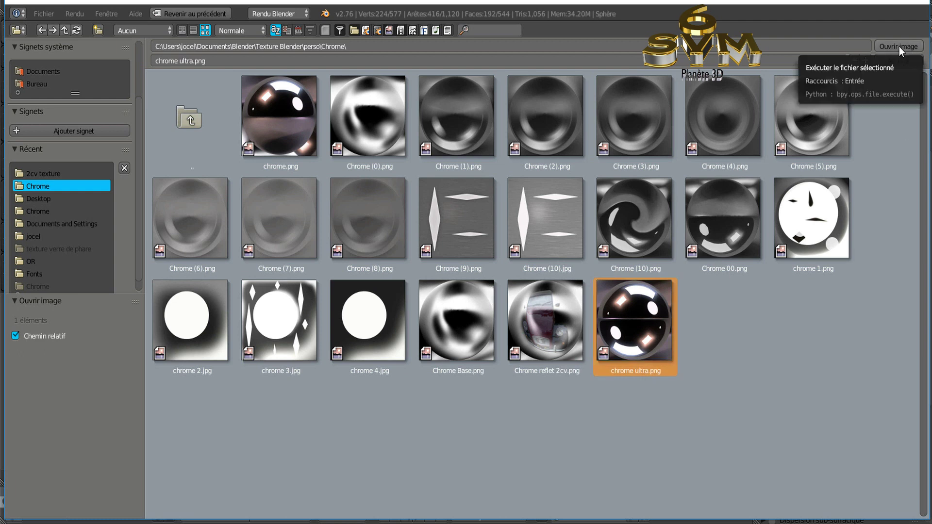
pyautogui.click(899, 47)
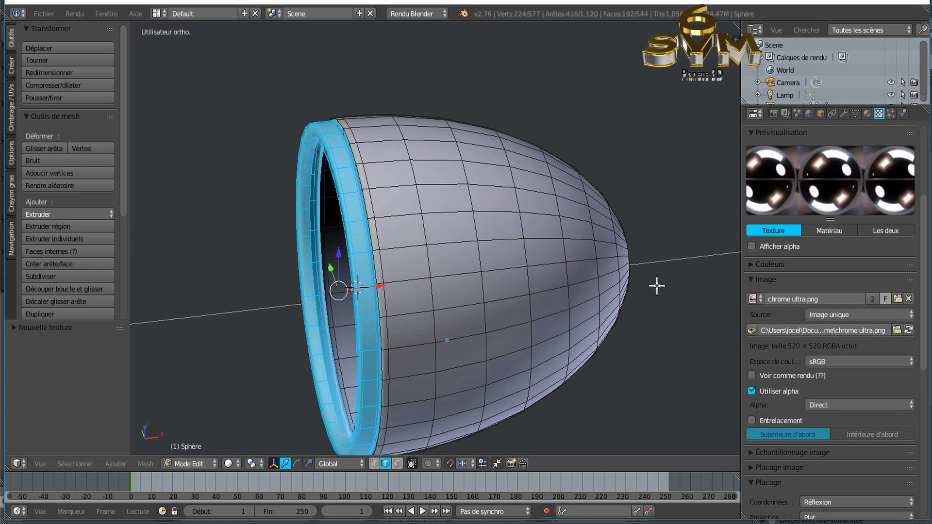
# Step: Assign the chrome material to the selected rim faces and switch the viewport to material shading
pyautogui.scroll(5, 799, 282)
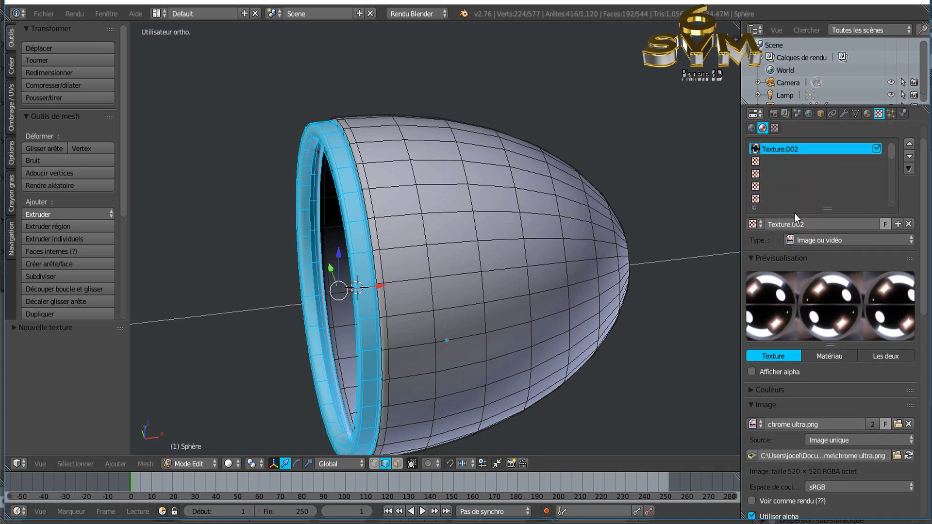
pyautogui.click(867, 115)
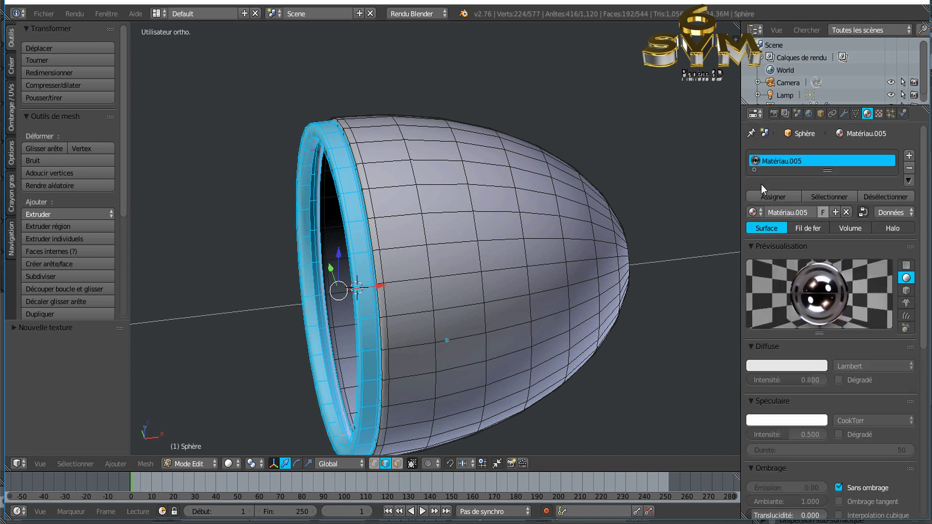
pyautogui.click(782, 198)
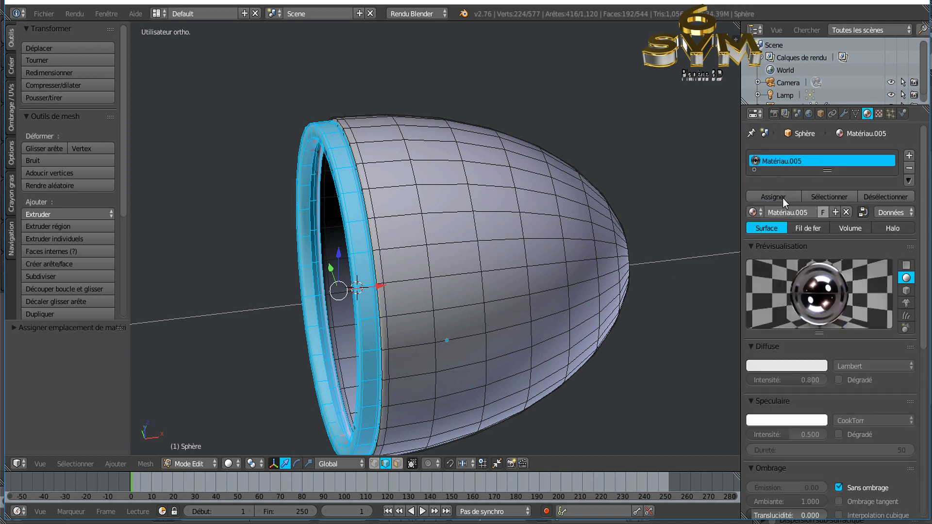
pyautogui.click(229, 464)
pyautogui.click(236, 392)
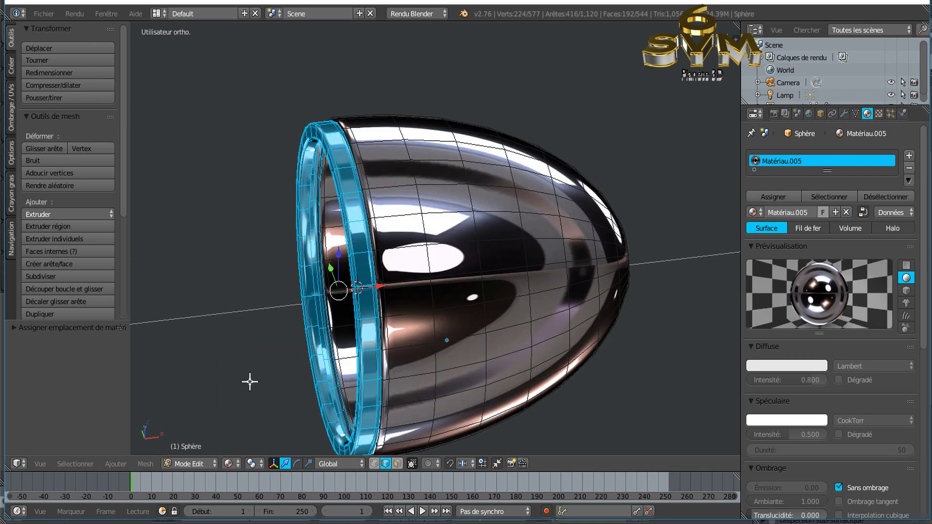
# Step: Zoom in on the chrome headlight and bring up the Select menu
pyautogui.scroll(-2, 250, 381)
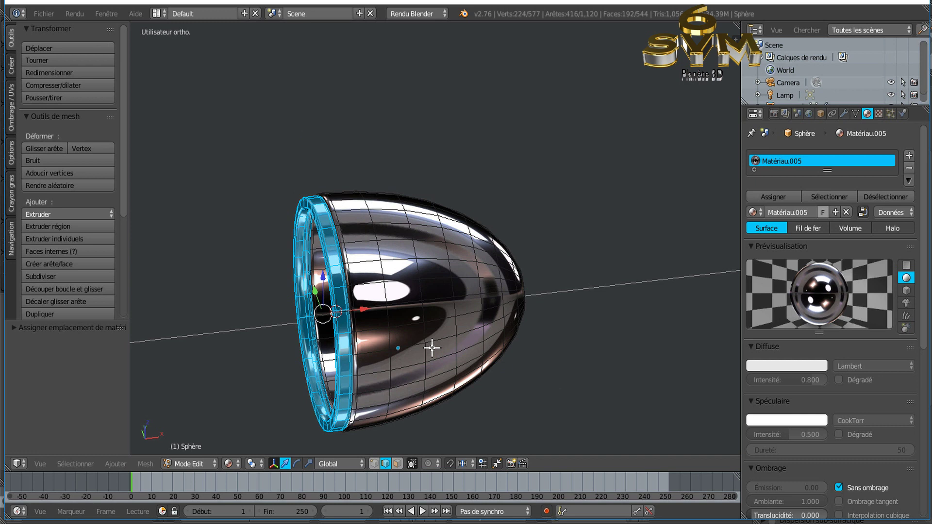
pyautogui.scroll(1, 384, 379)
pyautogui.scroll(1, 384, 379)
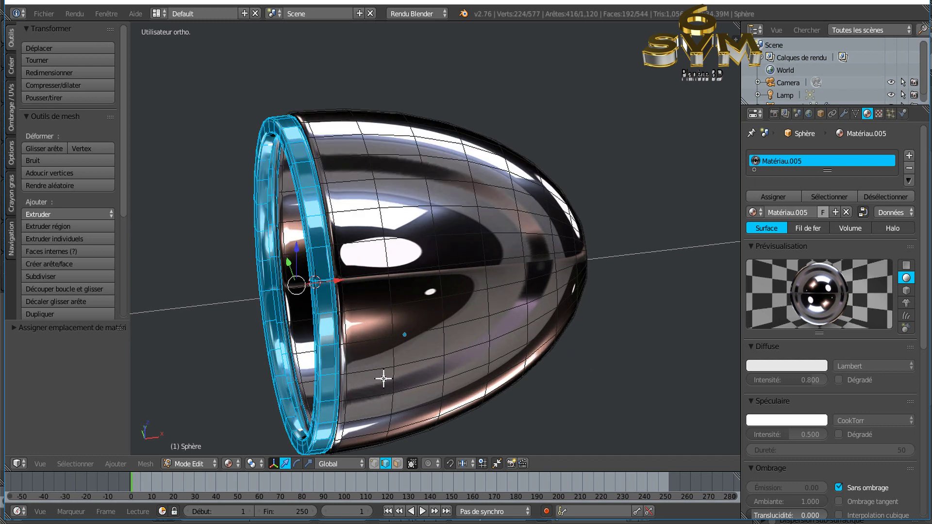
pyautogui.scroll(-1, 401, 366)
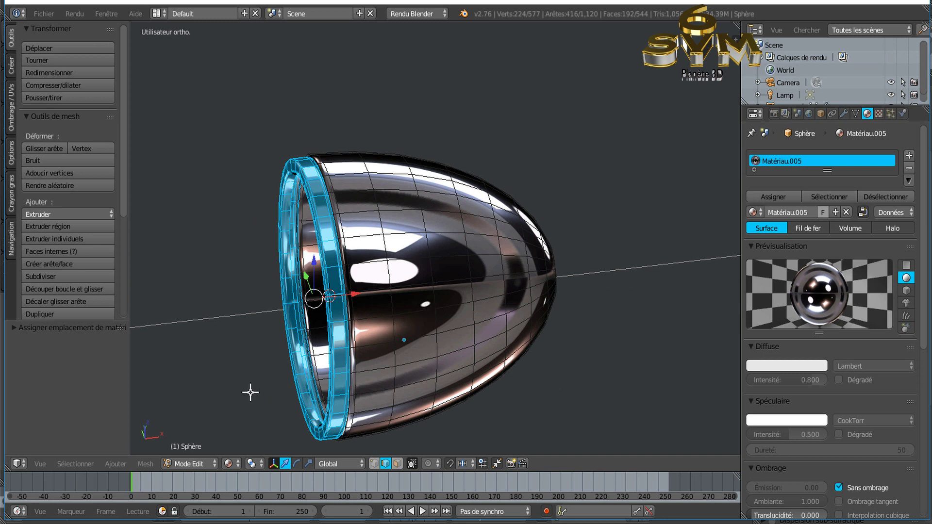
pyautogui.click(70, 468)
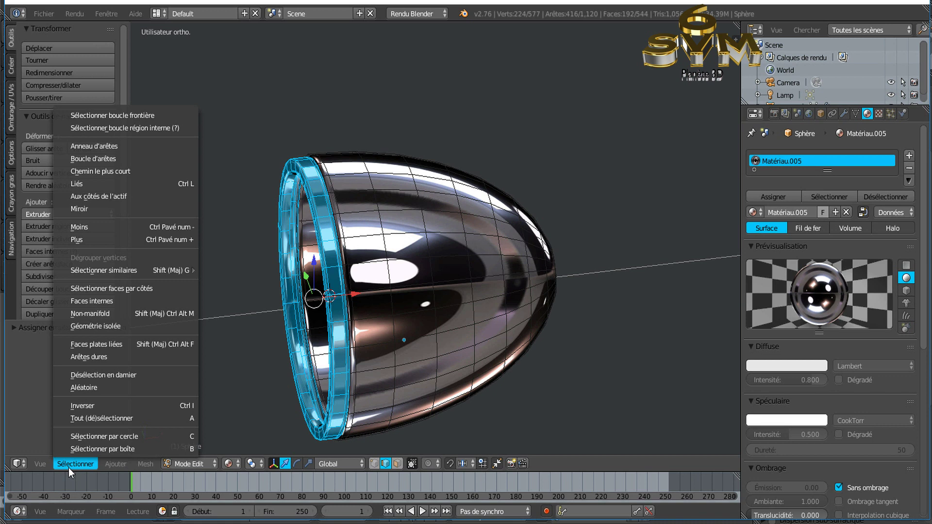
# Step: Invert the selection to the bowl, then add a second slot holding new shadeless Matériau.006
pyautogui.click(82, 407)
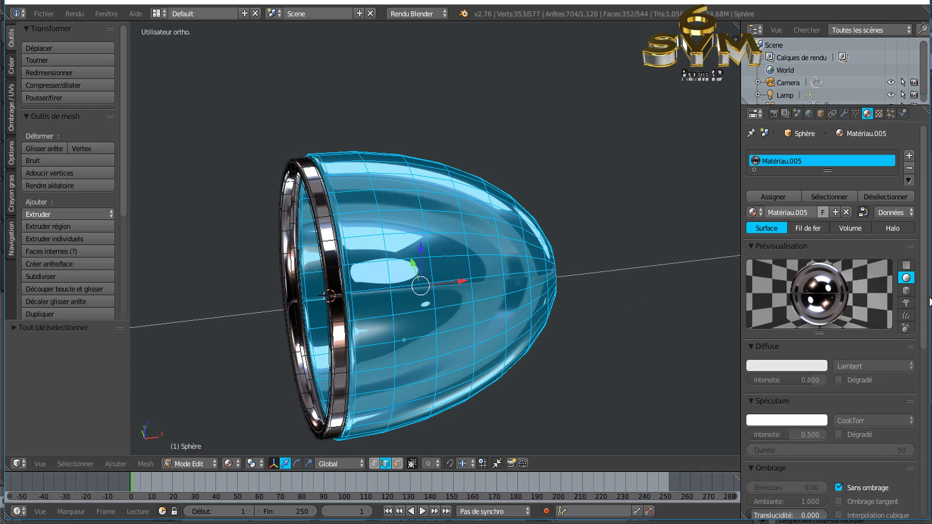
pyautogui.click(910, 157)
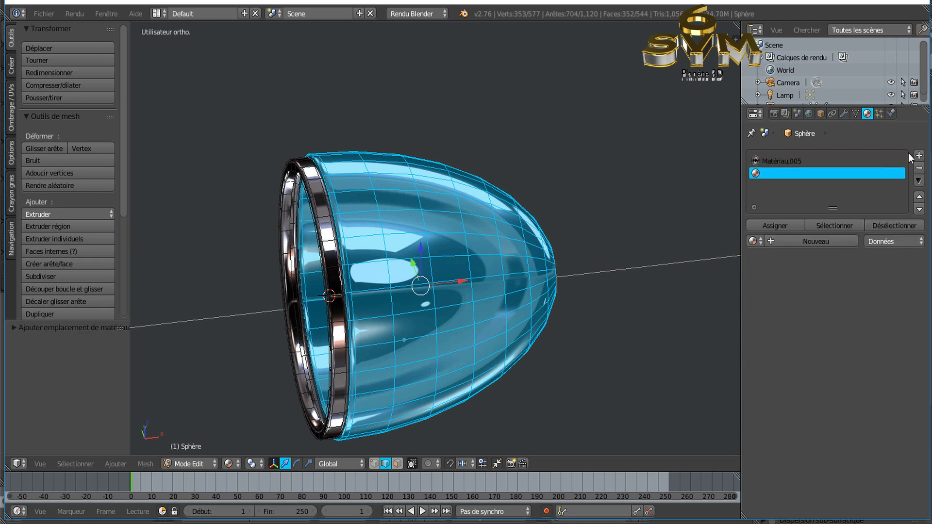
pyautogui.click(814, 242)
pyautogui.scroll(-5, 823, 315)
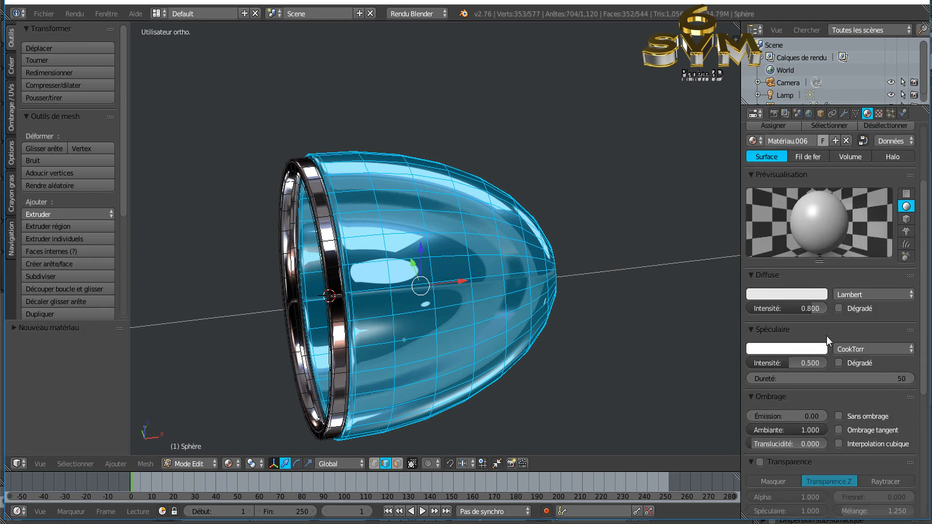
pyautogui.click(839, 416)
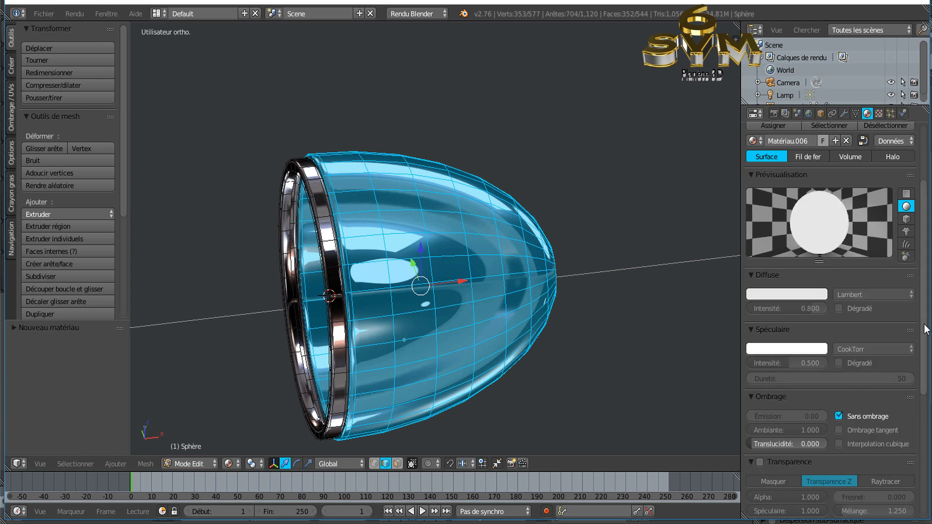
pyautogui.moveTo(924, 335); pyautogui.dragTo(927, 253)
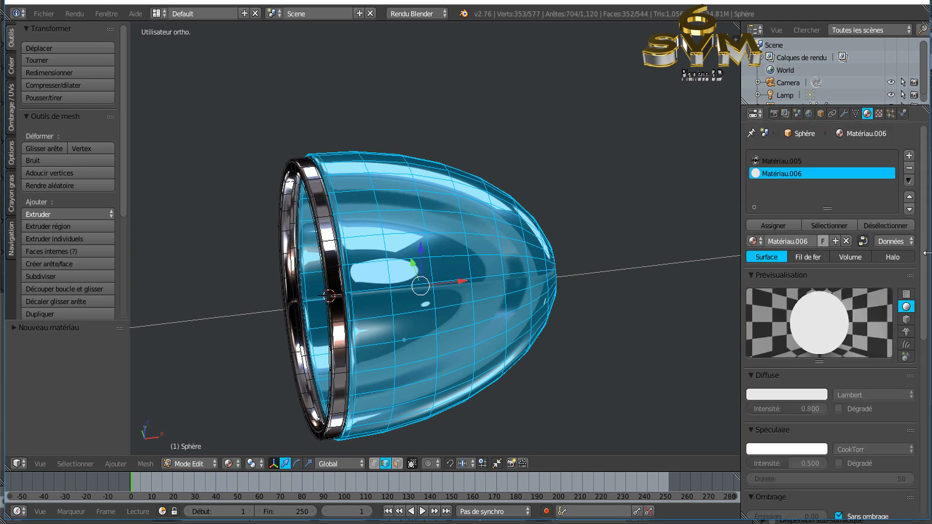
# Step: Create Texture.003 as an Image or Video texture and open the image file browser
pyautogui.click(878, 113)
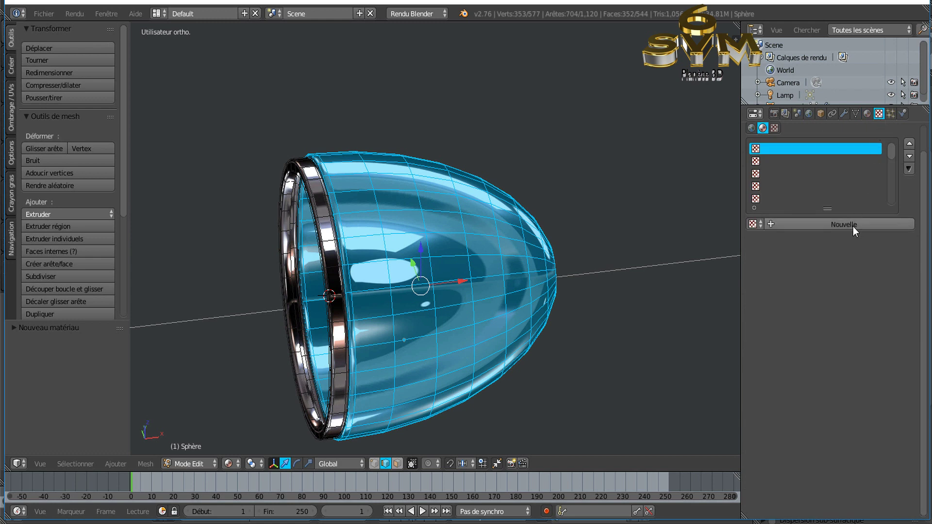
pyautogui.click(852, 225)
pyautogui.click(836, 241)
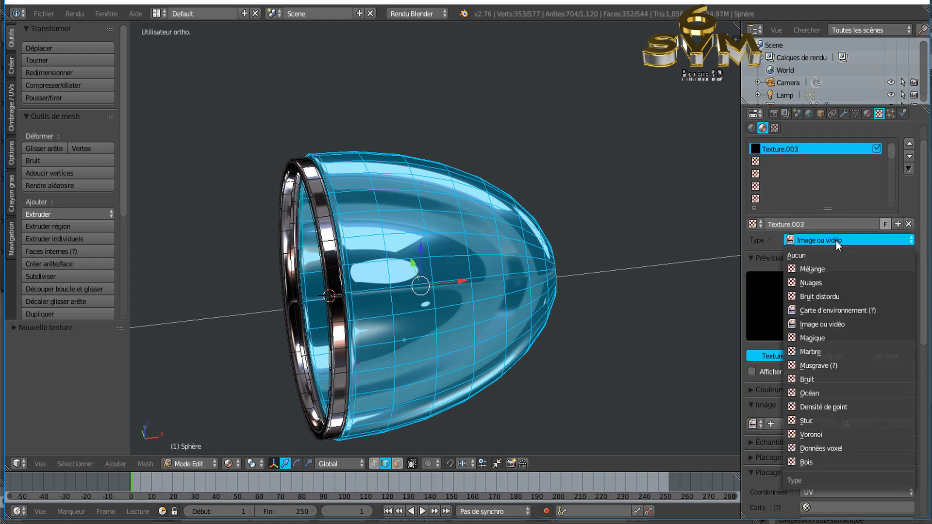
pyautogui.click(831, 324)
pyautogui.scroll(-5, 923, 290)
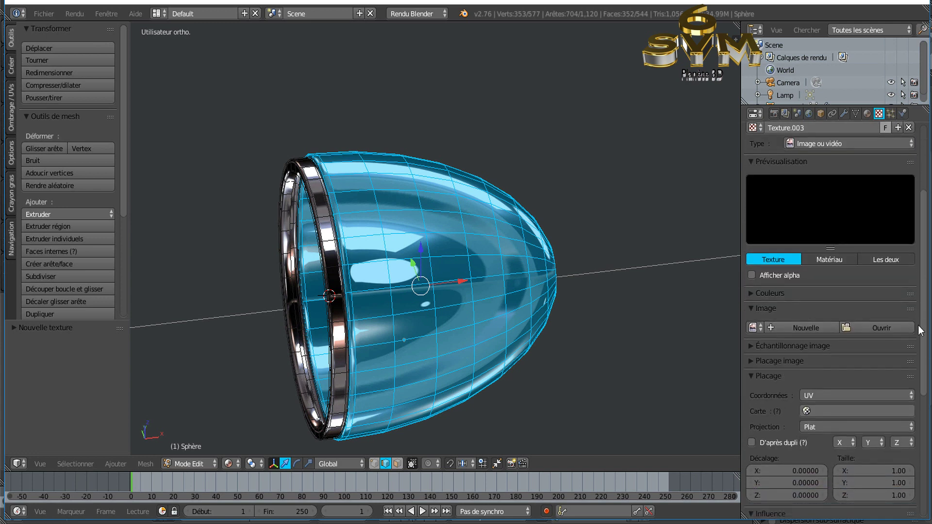
pyautogui.click(872, 326)
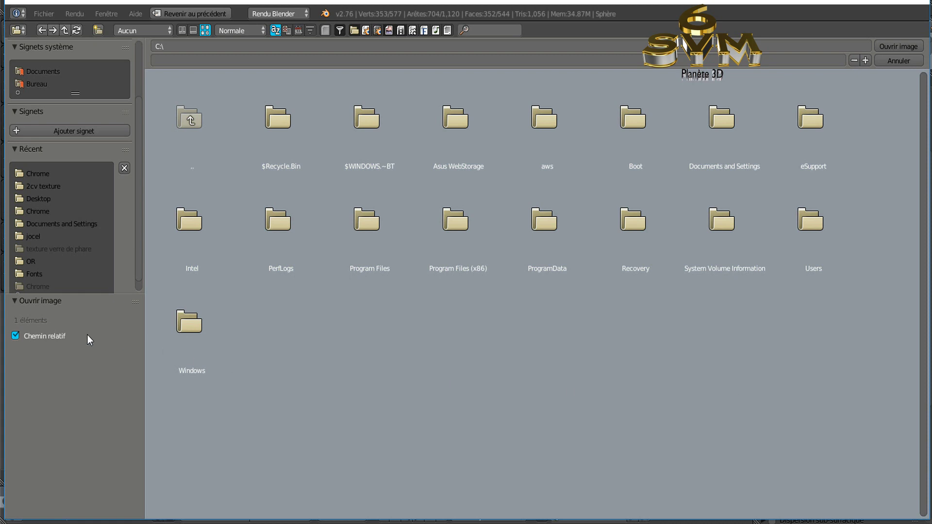
# Step: Open test + nuage.png from the 2cv texture folder as Texture.003's 1000×1000 image
pyautogui.click(36, 187)
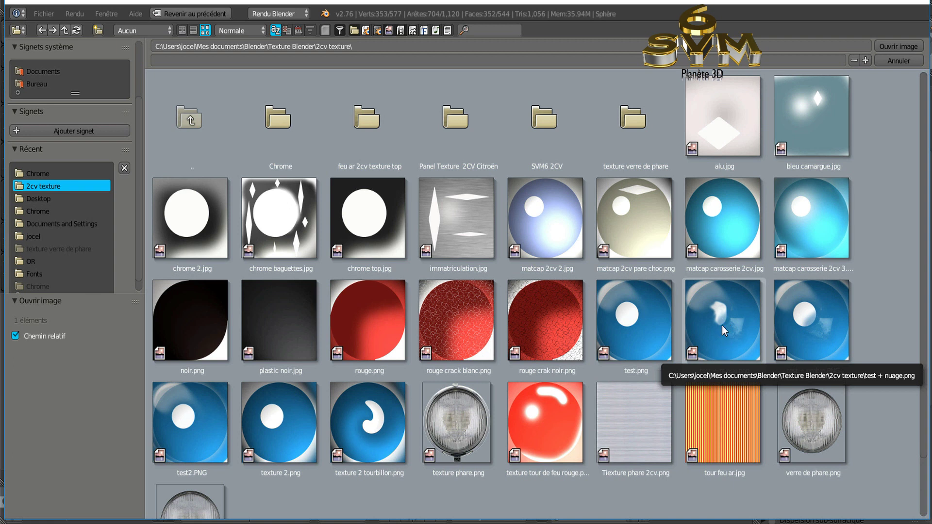
pyautogui.click(723, 321)
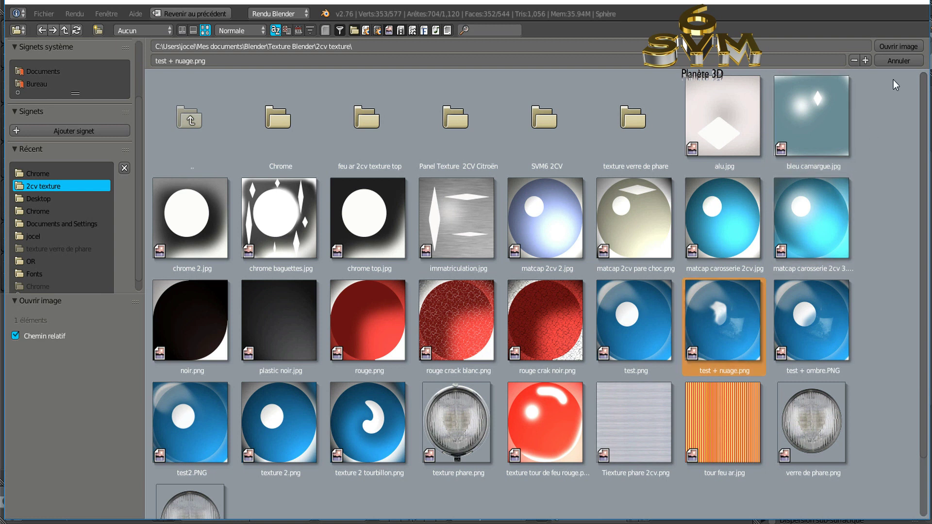
pyautogui.click(892, 46)
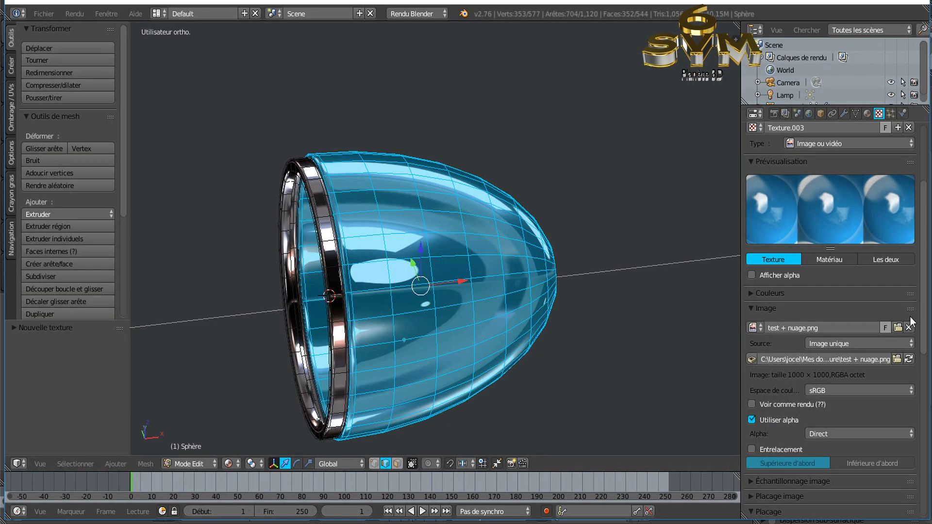
# Step: Set Texture.003 to Reflection coordinates and assign Matériau.006 to the bowl faces, turning them blue
pyautogui.scroll(-2, 896, 412)
pyautogui.scroll(-1, 896, 413)
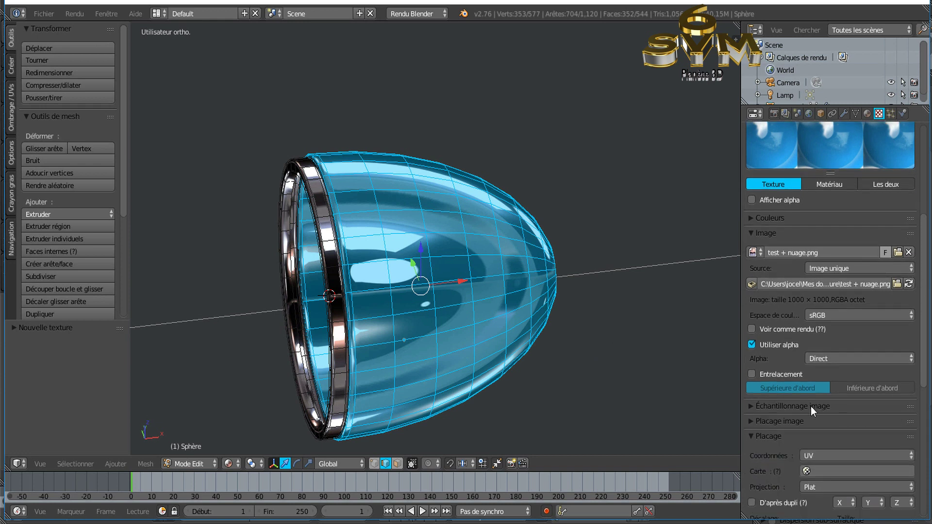
pyautogui.click(841, 455)
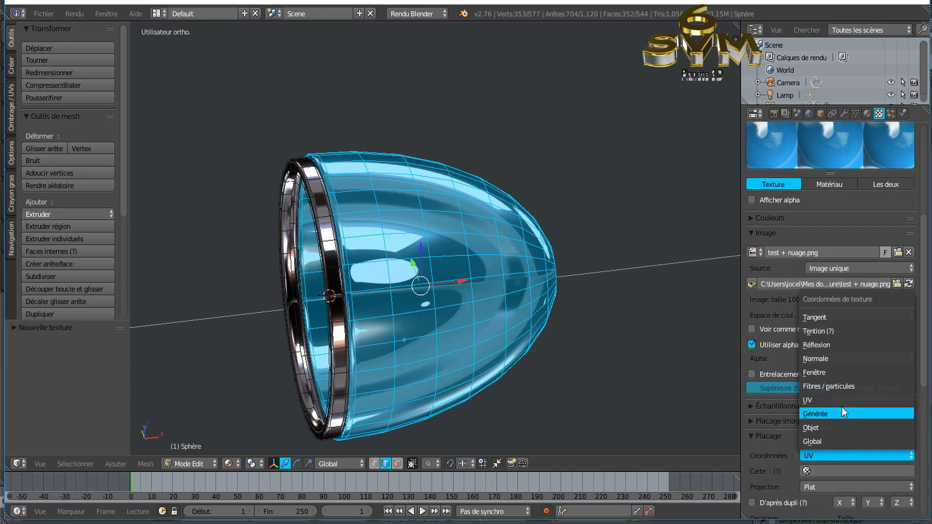
pyautogui.click(848, 346)
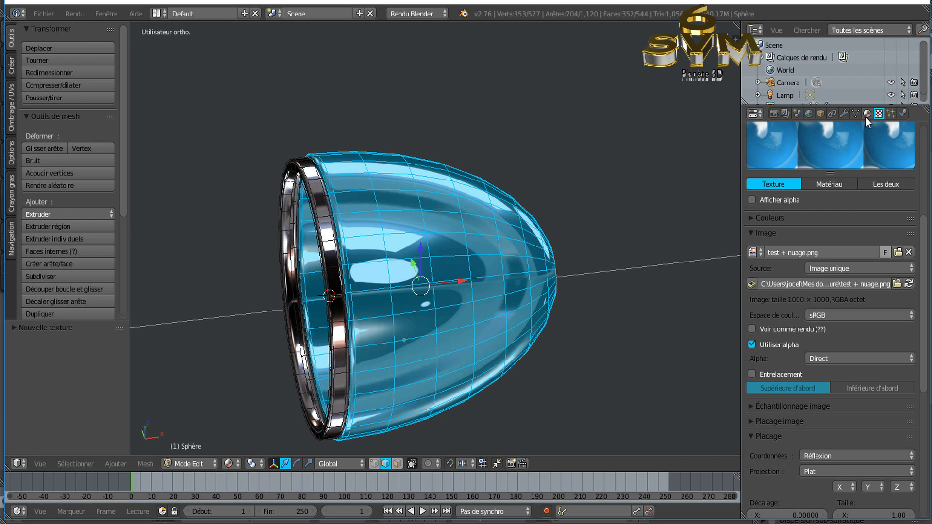
pyautogui.click(867, 114)
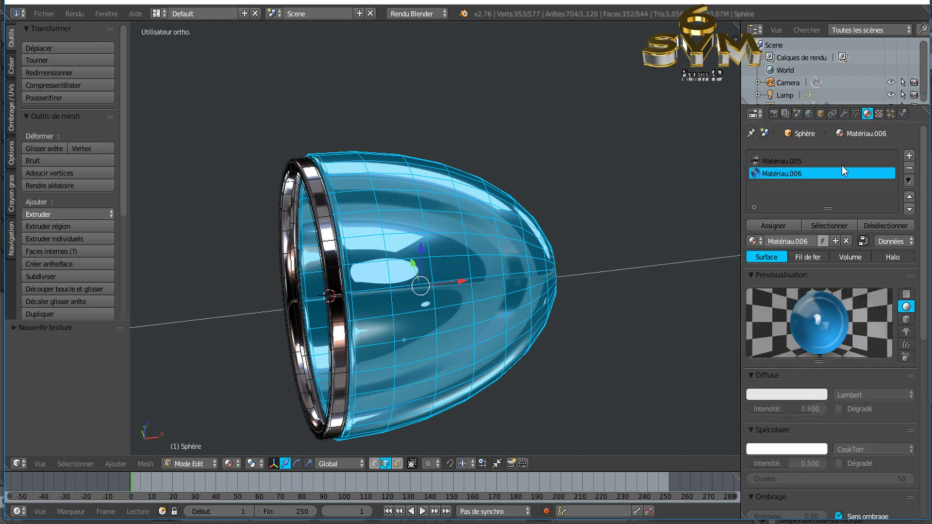
pyautogui.click(782, 229)
pyautogui.click(768, 223)
# Step: Leave Edit Mode and orbit around the blue headlight from several angles
pyautogui.scroll(1, 526, 334)
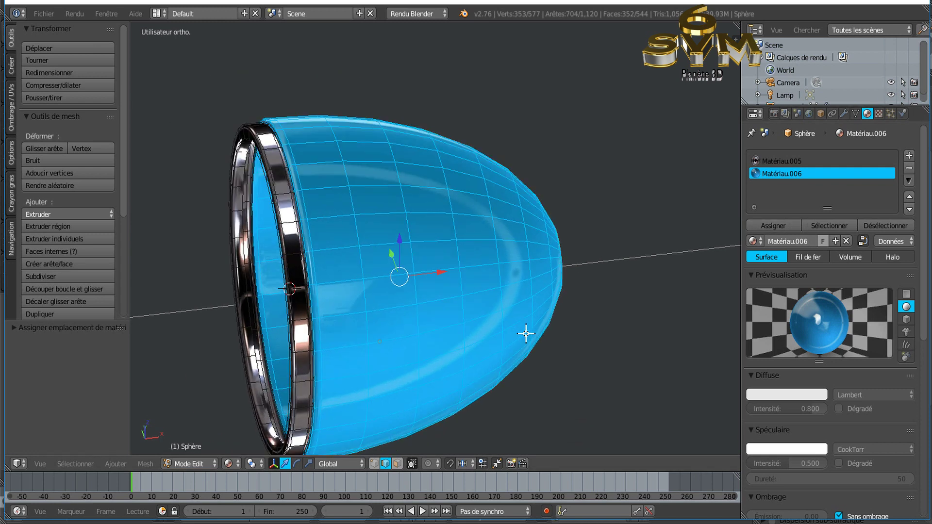
pyautogui.press('Tab')
pyautogui.moveTo(456, 336)
pyautogui.mouseDown(button='middle')
pyautogui.moveTo(440, 407)
pyautogui.moveTo(415, 387)
pyautogui.moveTo(403, 330)
pyautogui.moveTo(413, 330)
pyautogui.moveTo(439, 223)
pyautogui.moveTo(441, 311)
pyautogui.moveTo(474, 295)
pyautogui.moveTo(426, 307)
pyautogui.moveTo(427, 298)
pyautogui.mouseUp(button='middle')
pyautogui.moveTo(428, 215)
pyautogui.mouseDown(button='middle')
pyautogui.moveTo(414, 216)
pyautogui.moveTo(431, 291)
pyautogui.moveTo(424, 318)
pyautogui.moveTo(438, 287)
pyautogui.moveTo(432, 204)
pyautogui.moveTo(485, 160)
pyautogui.moveTo(530, 361)
pyautogui.moveTo(535, 281)
pyautogui.moveTo(516, 304)
pyautogui.moveTo(456, 330)
pyautogui.moveTo(408, 284)
pyautogui.moveTo(404, 290)
pyautogui.moveTo(465, 313)
pyautogui.moveTo(523, 284)
pyautogui.moveTo(612, 258)
pyautogui.moveTo(550, 286)
pyautogui.mouseUp(button='middle')
pyautogui.scroll(-3, 532, 278)
pyautogui.scroll(-2, 529, 275)
# Step: Return to Edit Mode, select the whole mesh, and bring up the mesh face operations
pyautogui.press('Tab')
pyautogui.press('a')
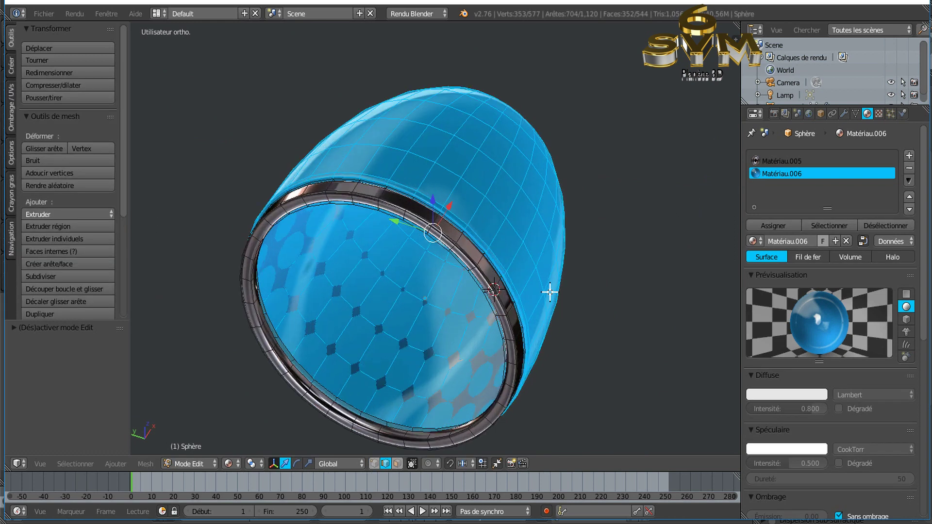
pyautogui.moveTo(499, 312)
pyautogui.mouseDown(button='middle')
pyautogui.moveTo(523, 319)
pyautogui.moveTo(613, 308)
pyautogui.mouseUp(button='middle')
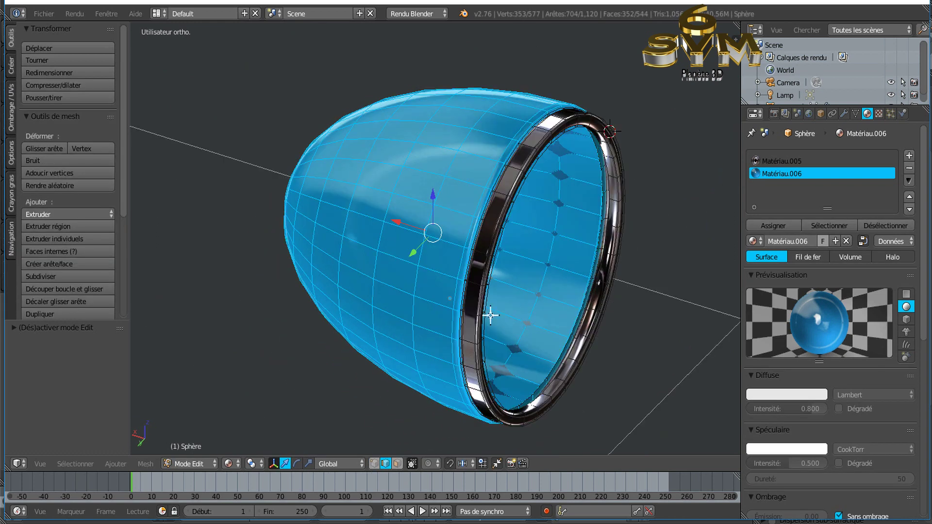
pyautogui.click(146, 464)
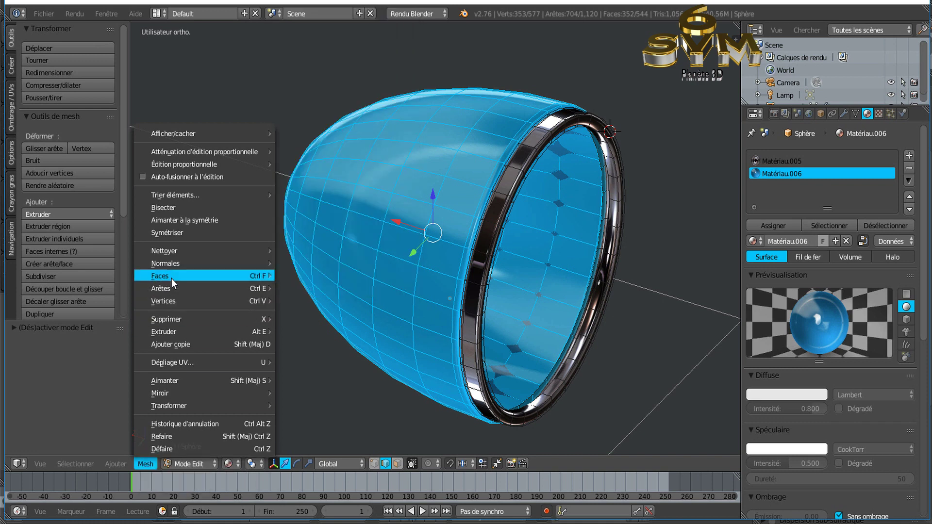
pyautogui.moveTo(189, 276)
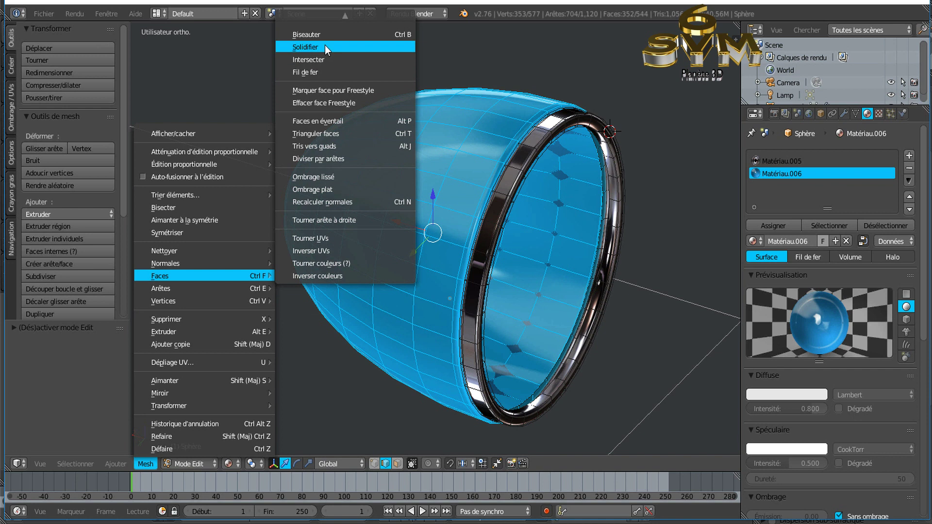
# Step: Solidify the shell faces and confirm the 0.0100 thickness in the widened tool panel
pyautogui.click(325, 46)
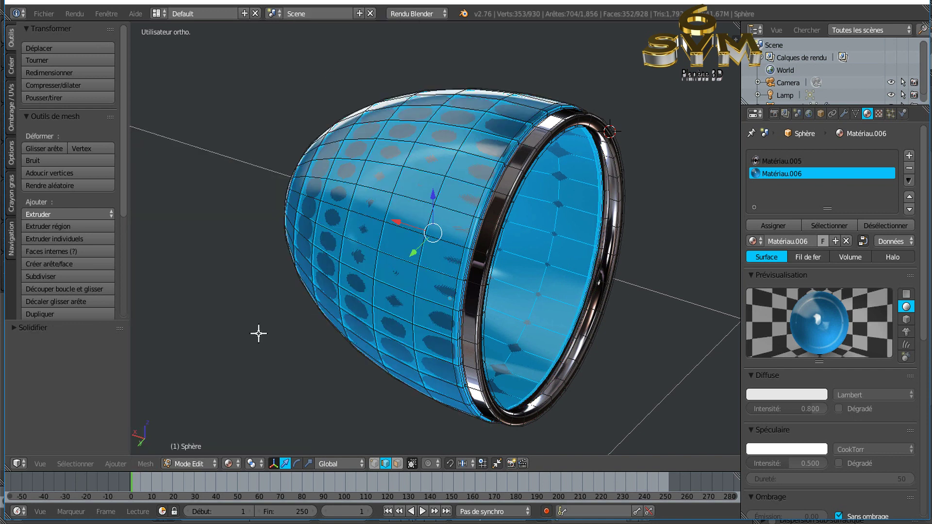
pyautogui.moveTo(130, 377); pyautogui.dragTo(152, 374)
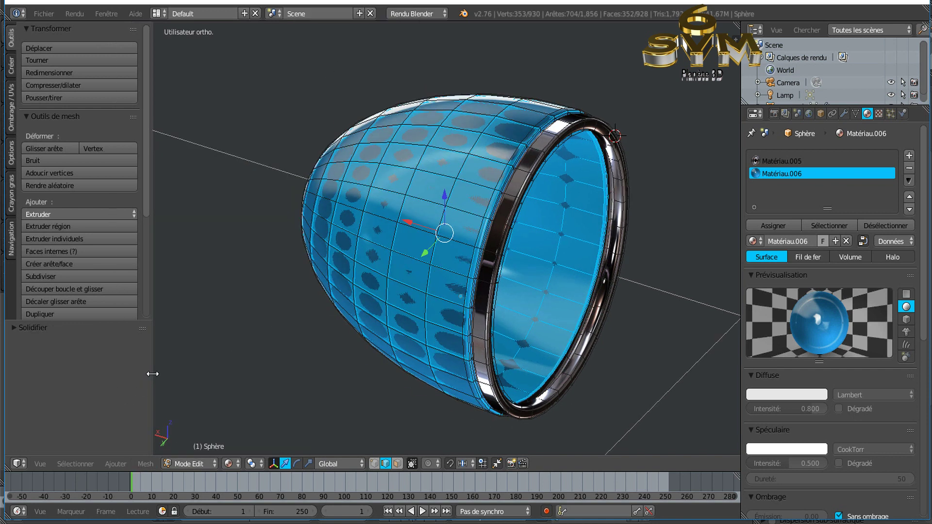
pyautogui.click(12, 327)
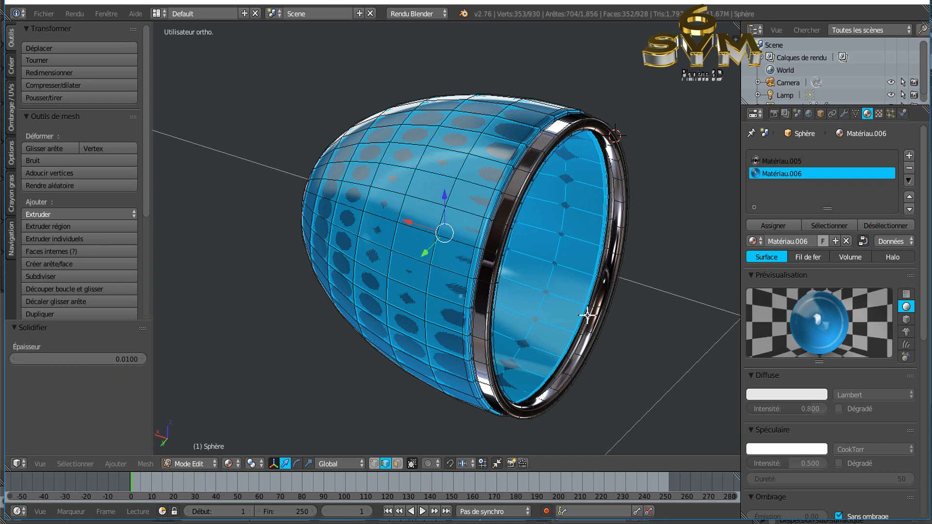
pyautogui.scroll(2, 585, 319)
pyautogui.scroll(3, 586, 318)
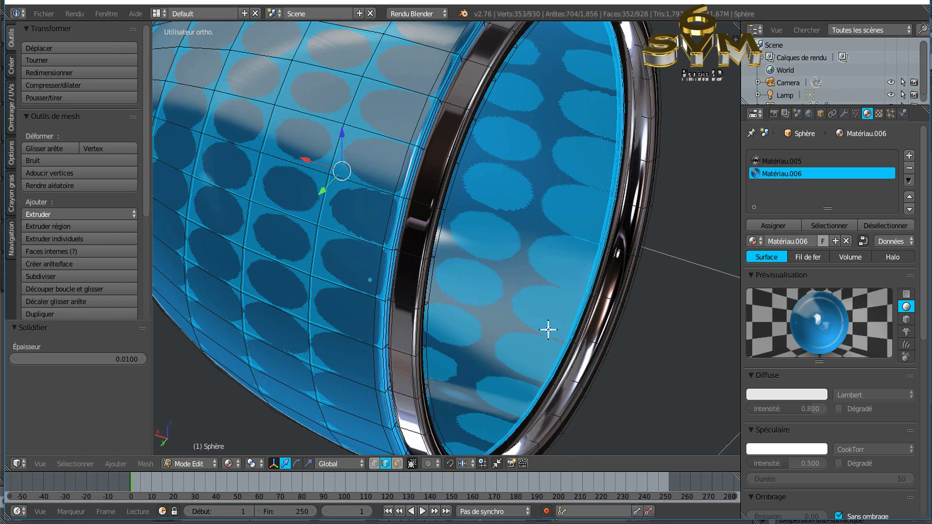
# Step: Turn the lens sphere's Subdivision Surface viewport level down to 0
pyautogui.keyDown('alt'); pyautogui.rightClick(582, 293); pyautogui.keyUp('alt')
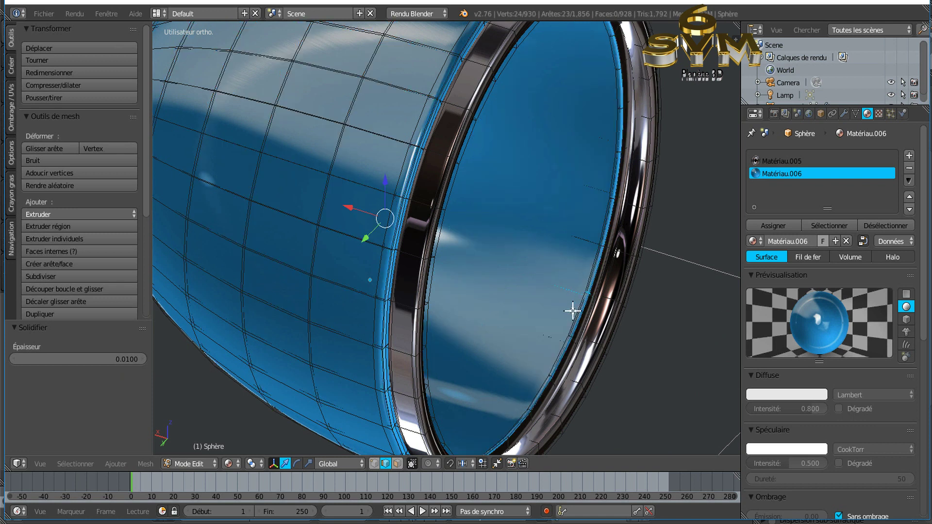
pyautogui.scroll(2, 580, 296)
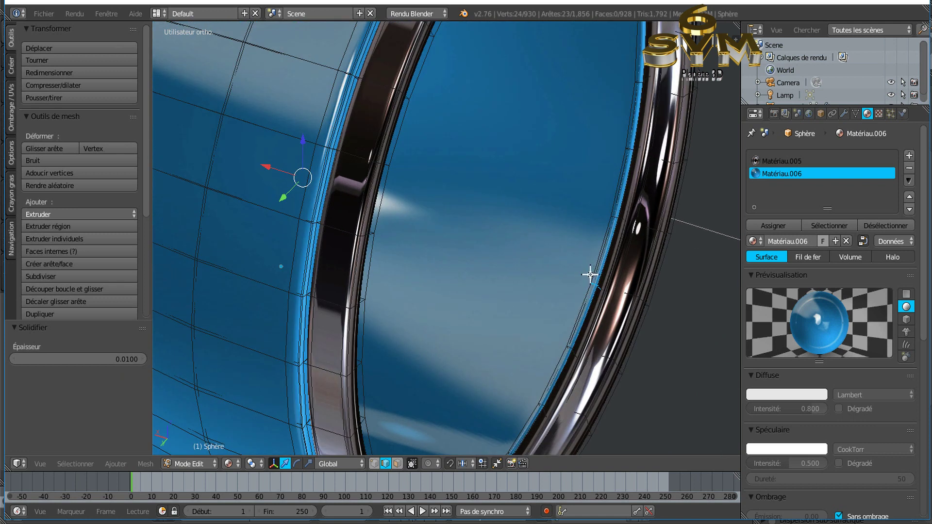
pyautogui.scroll(-2, 545, 276)
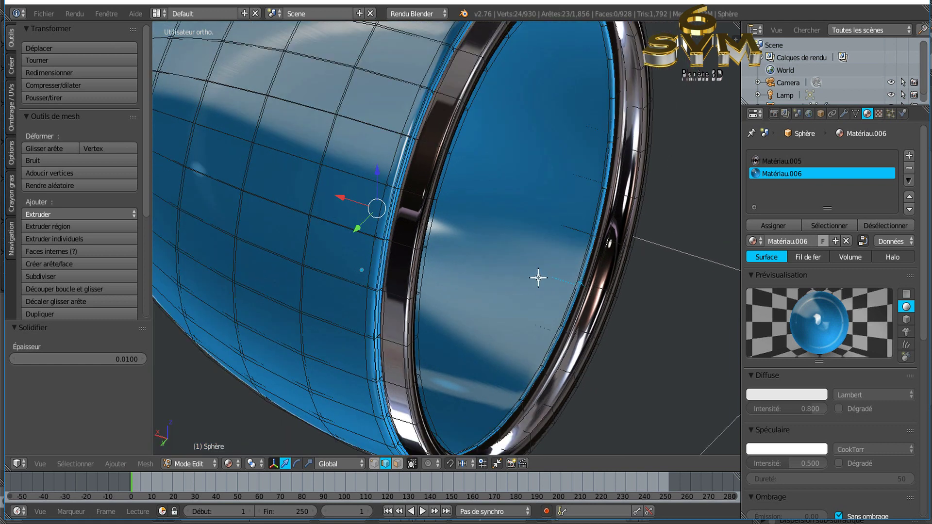
pyautogui.scroll(1, 549, 280)
pyautogui.scroll(1, 491, 296)
pyautogui.scroll(2, 490, 280)
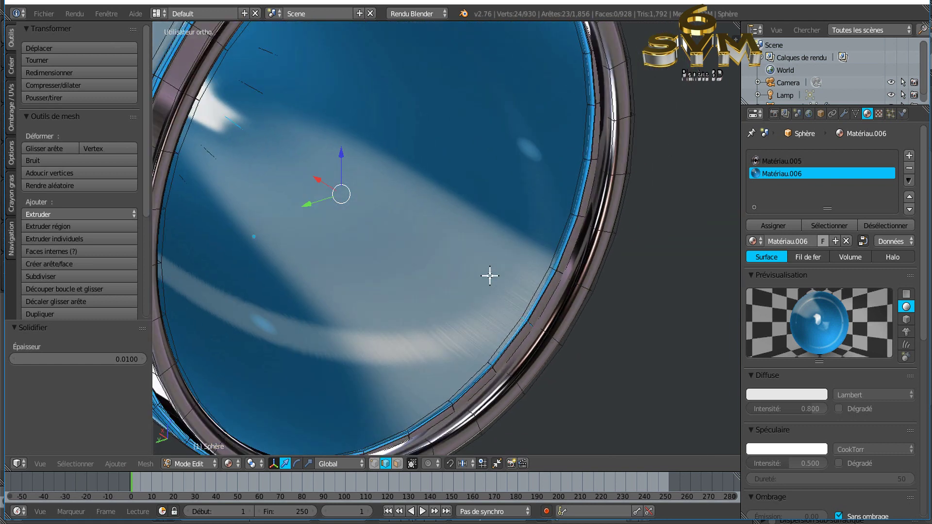
pyautogui.scroll(1, 490, 275)
pyautogui.scroll(-1, 490, 275)
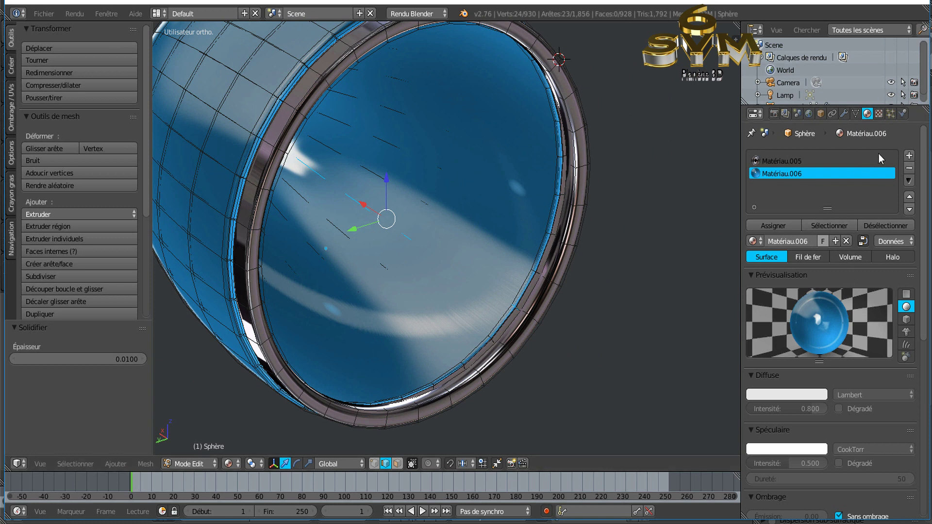
pyautogui.click(845, 116)
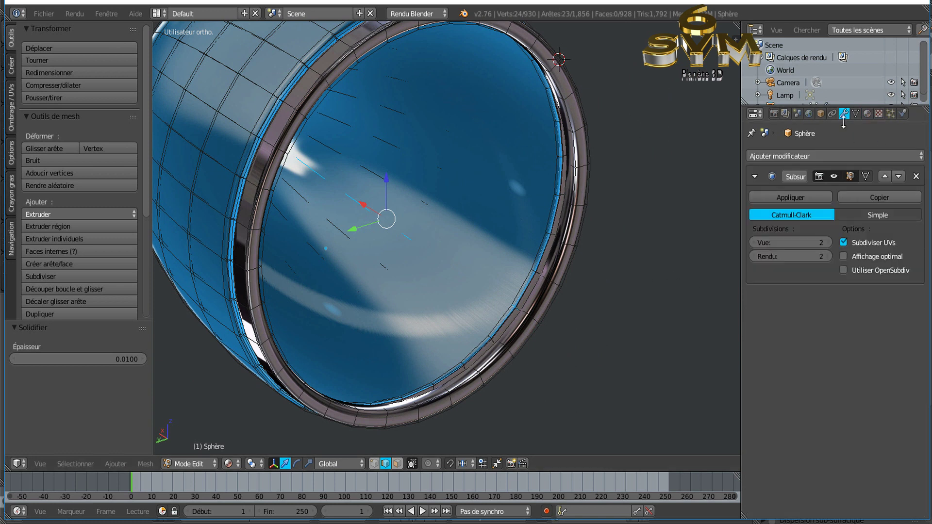
pyautogui.click(756, 243)
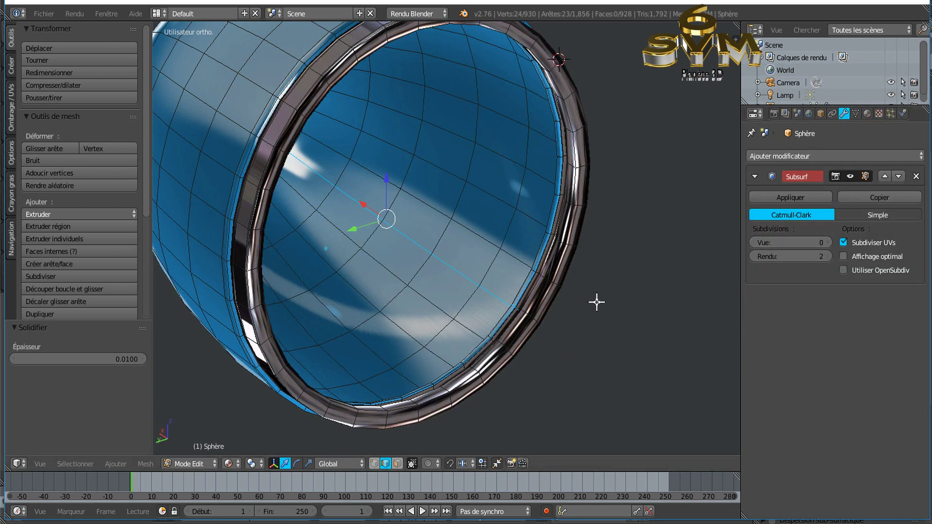
# Step: Duplicate the inner rim edge loop by extruding it in place without moving it
pyautogui.scroll(1, 597, 301)
pyautogui.scroll(1, 603, 333)
pyautogui.scroll(2, 601, 334)
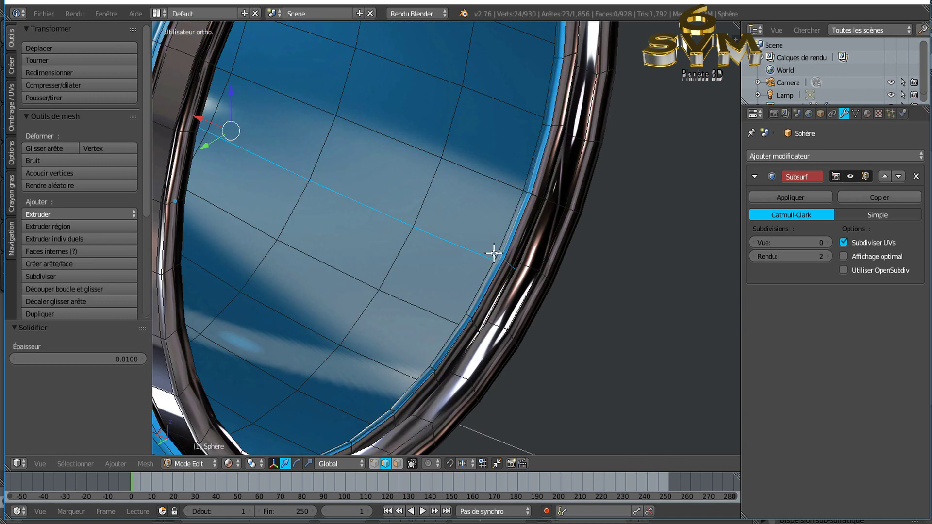
pyautogui.keyDown('alt'); pyautogui.rightClick(503, 239); pyautogui.keyUp('alt')
pyautogui.press('e')
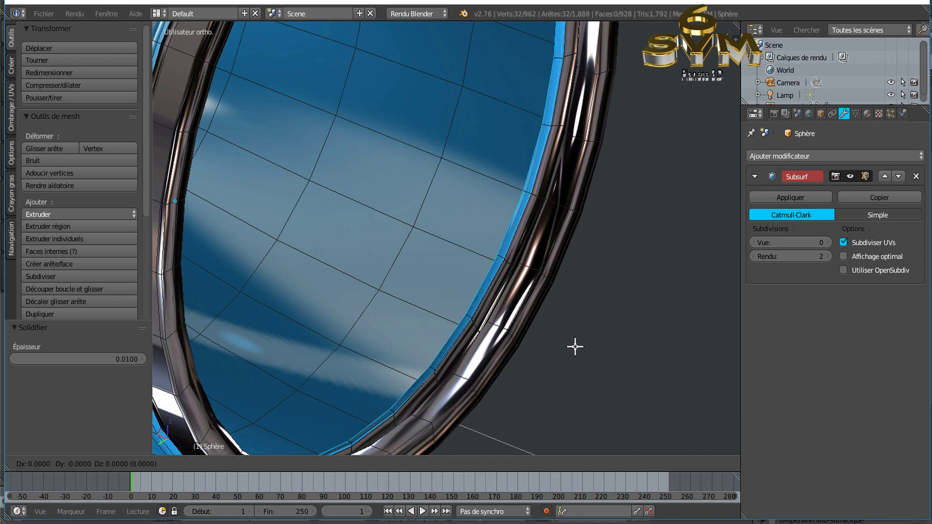
pyautogui.rightClick(574, 347)
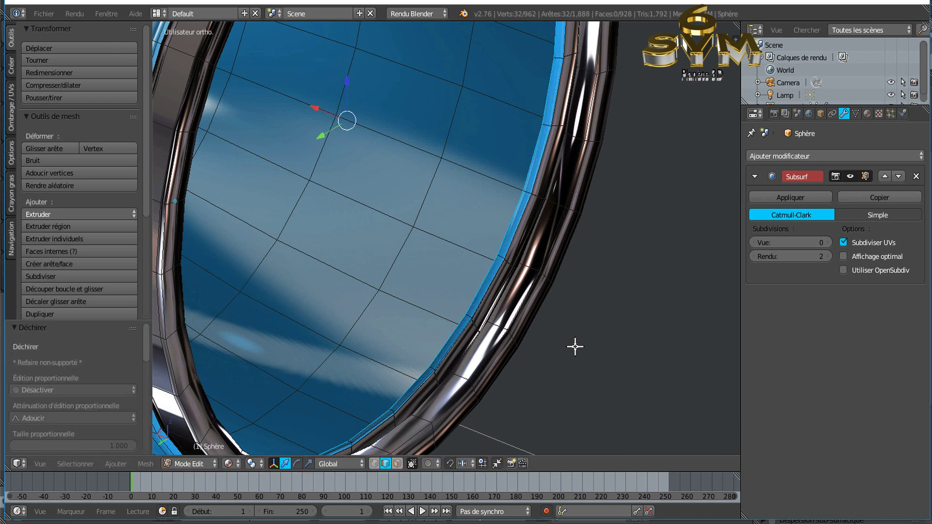
pyautogui.press('KP_4')
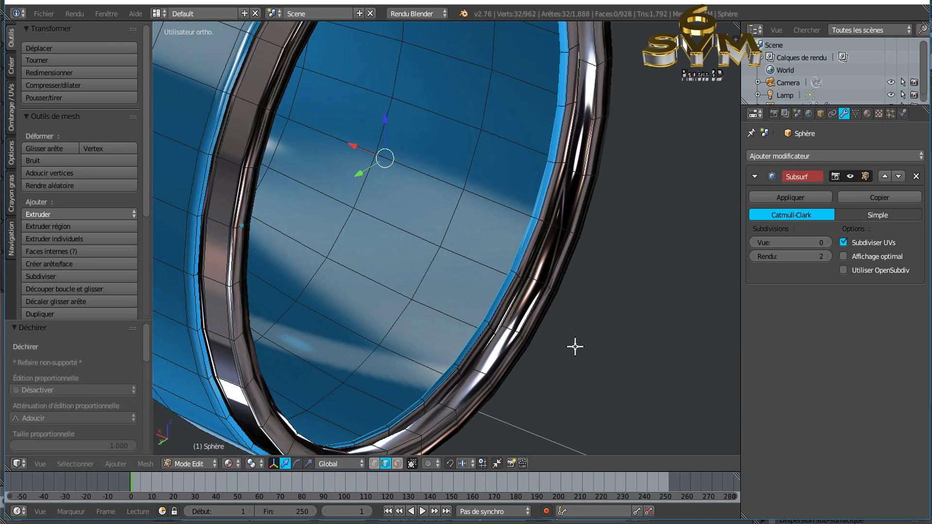
pyautogui.press('KP_6')
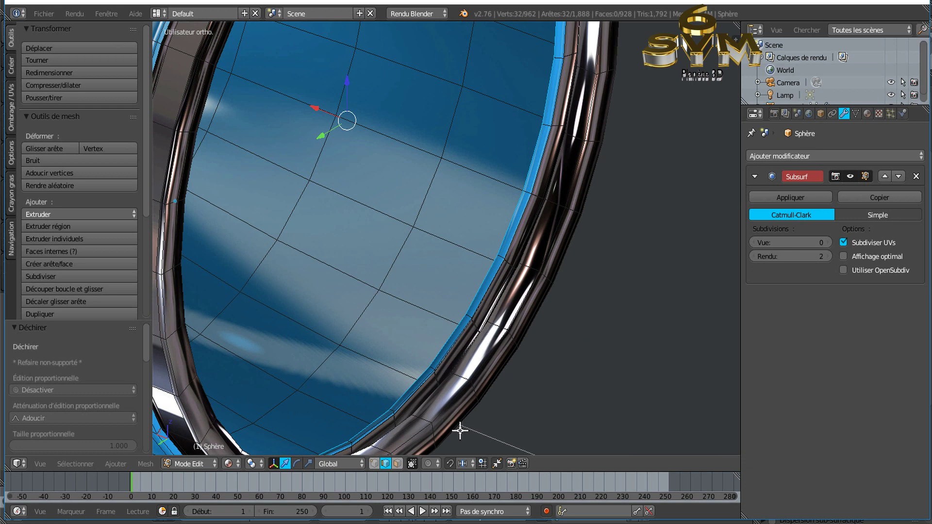
# Step: In face select mode, select the triangular pole face and its neighbouring face
pyautogui.click(397, 463)
pyautogui.scroll(-3, 407, 313)
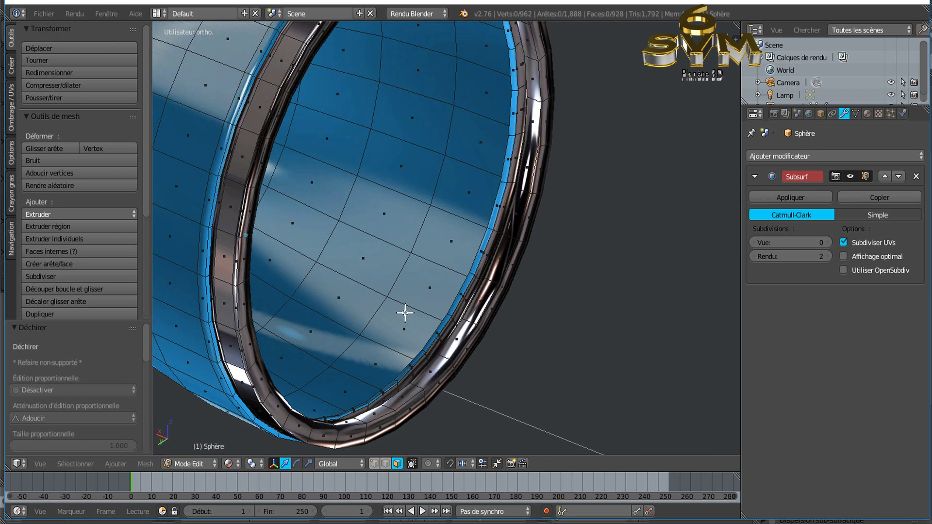
pyautogui.moveTo(358, 327); pyautogui.dragTo(301, 301, button='middle')
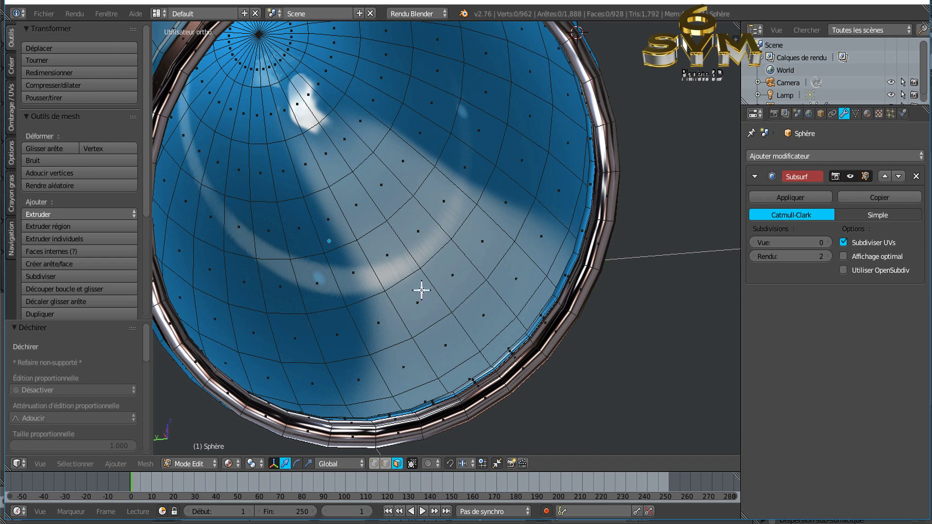
pyautogui.moveTo(372, 199)
pyautogui.mouseDown(button='middle')
pyautogui.moveTo(392, 315)
pyautogui.moveTo(360, 280)
pyautogui.moveTo(355, 245)
pyautogui.mouseUp(button='middle')
pyautogui.scroll(2, 345, 256)
pyautogui.scroll(2, 345, 256)
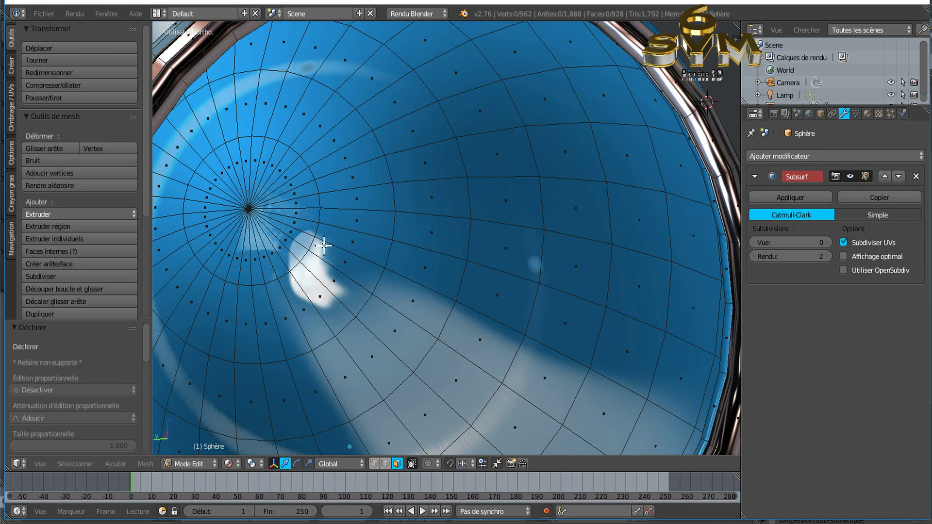
pyautogui.rightClick(310, 198)
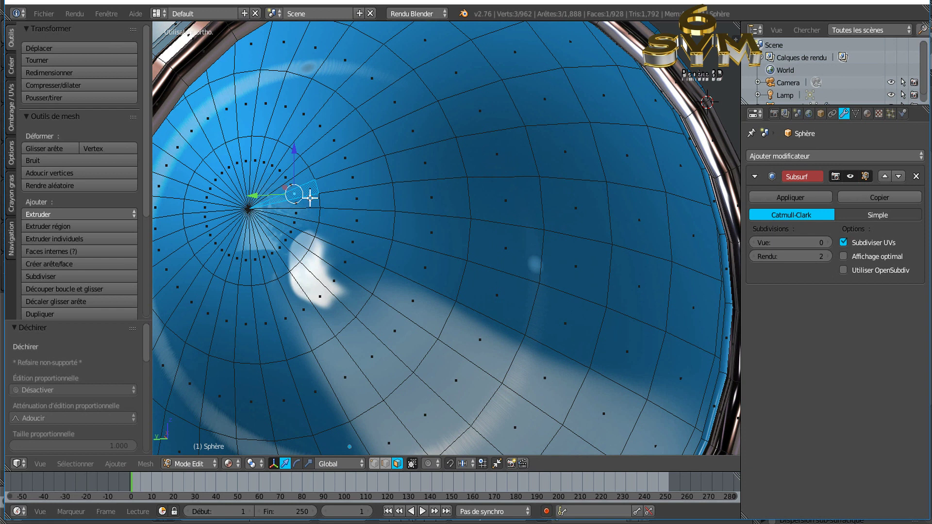
pyautogui.press('g')
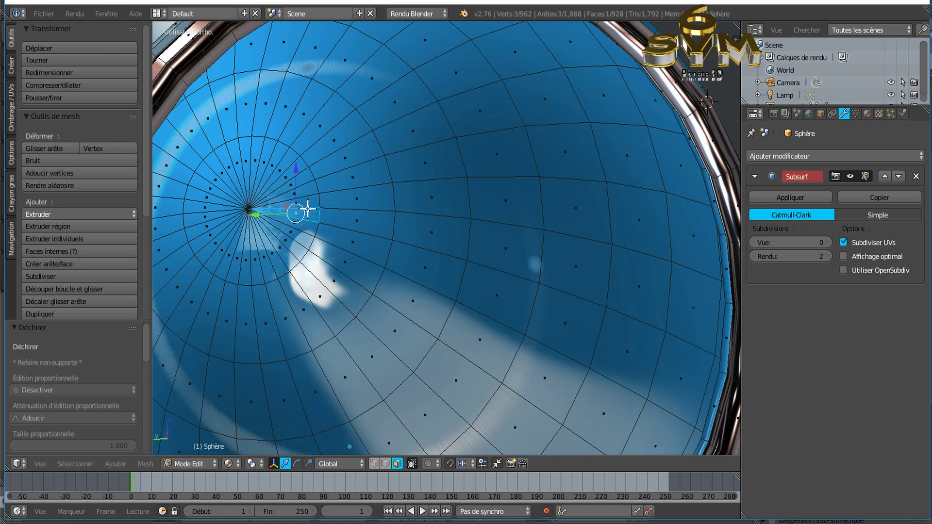
pyautogui.keyDown('shift'); pyautogui.rightClick(309, 197); pyautogui.keyUp('shift')
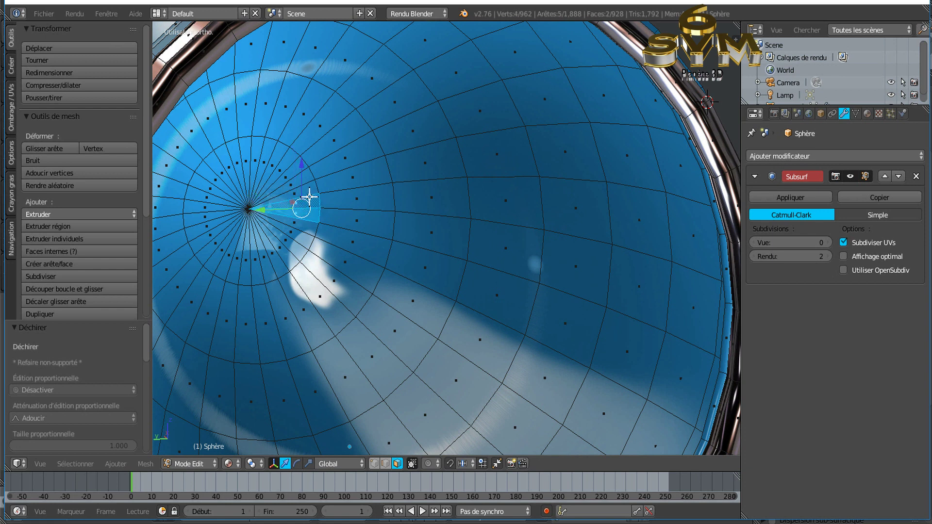
# Step: Orbit around the sphere and check the pivot point and viewport shading menus
pyautogui.scroll(-3, 309, 220)
pyautogui.scroll(-2, 311, 232)
pyautogui.moveTo(346, 241); pyautogui.dragTo(350, 245, button='middle')
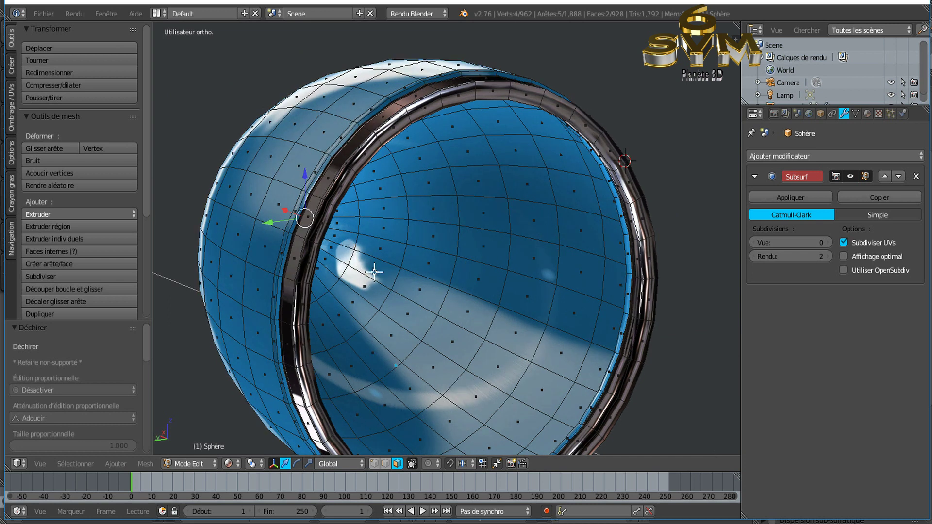
pyautogui.scroll(1, 375, 272)
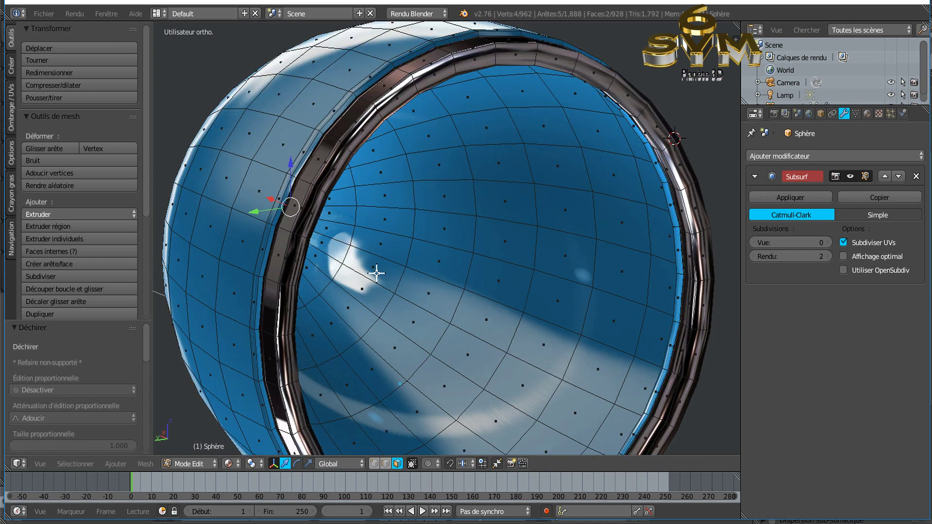
pyautogui.click(251, 464)
pyautogui.click(232, 459)
# Step: In wireframe view, add the faces above and below the pole to the selection
pyautogui.press('z')
pyautogui.scroll(-1, 381, 336)
pyautogui.scroll(1, 391, 333)
pyautogui.scroll(1, 395, 334)
pyautogui.scroll(-3, 394, 334)
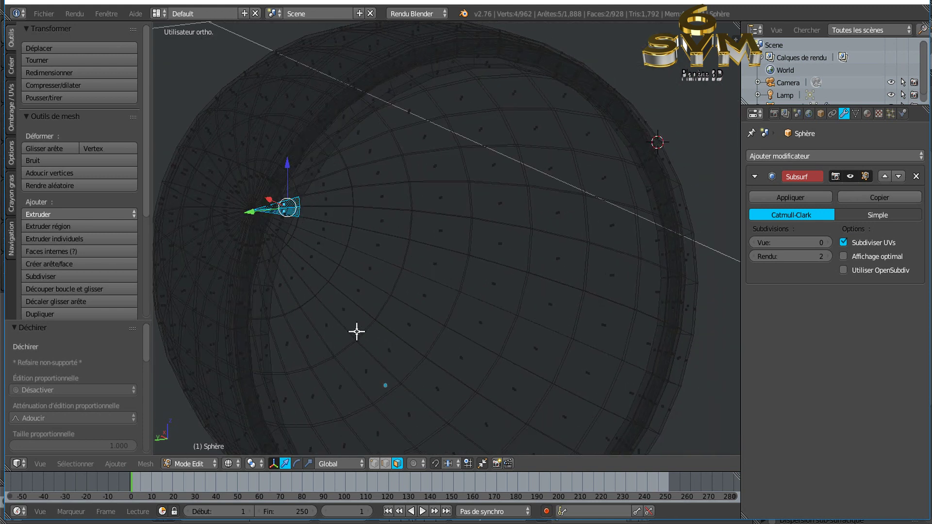
pyautogui.scroll(1, 331, 314)
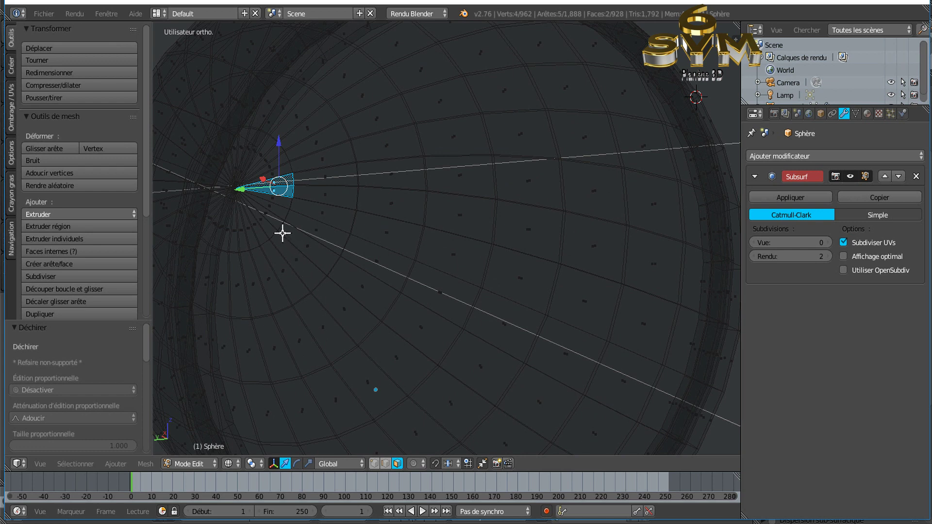
pyautogui.keyDown('shift'); pyautogui.rightClick(280, 215); pyautogui.keyUp('shift')
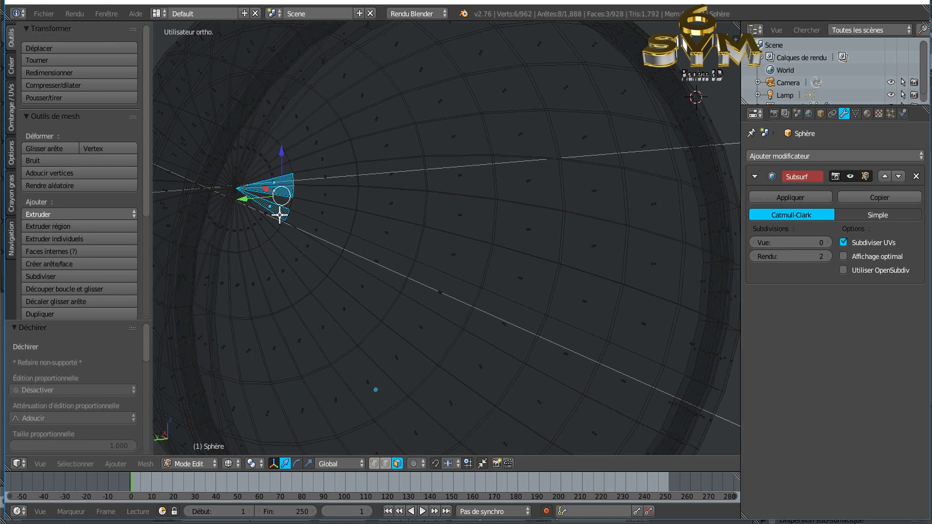
pyautogui.keyDown('shift'); pyautogui.rightClick(278, 165); pyautogui.keyUp('shift')
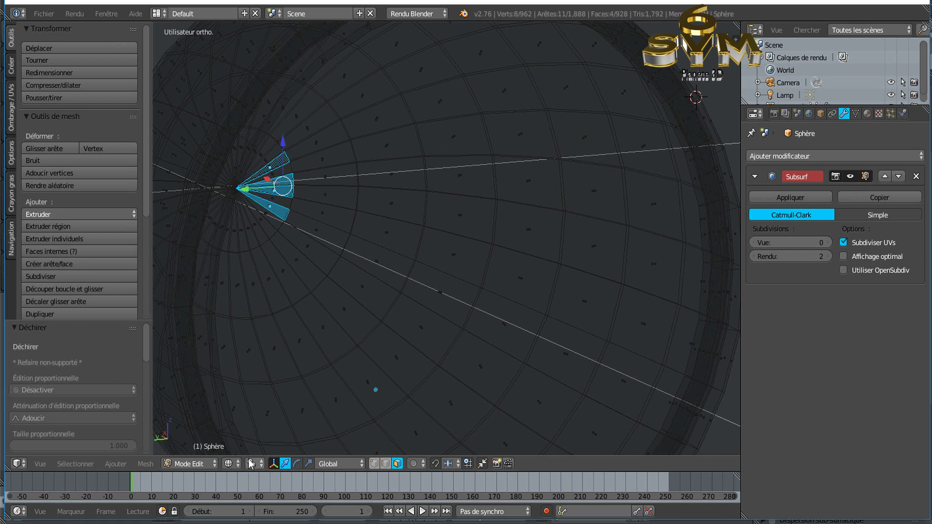
# Step: Switch the viewport back to Solid shading
pyautogui.click(231, 464)
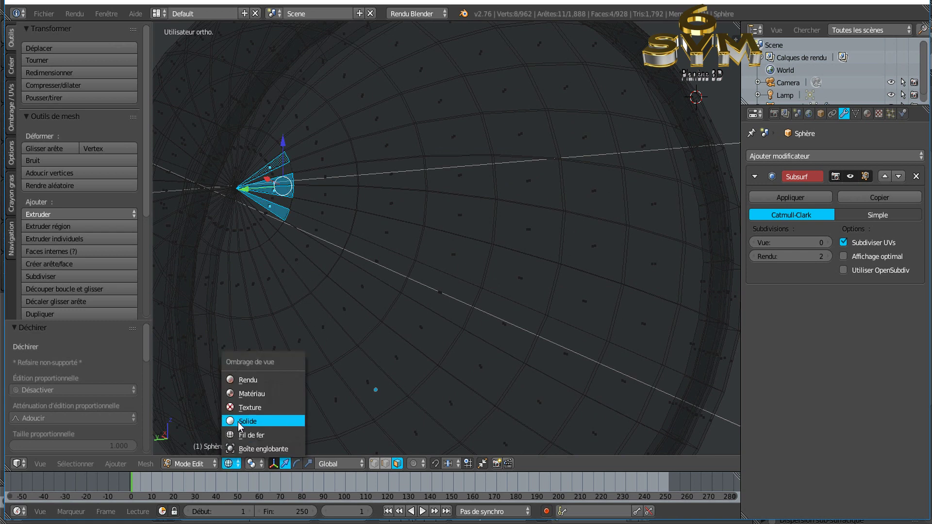
pyautogui.click(241, 421)
pyautogui.scroll(-1, 423, 306)
pyautogui.press('Tab')
pyautogui.press('Tab')
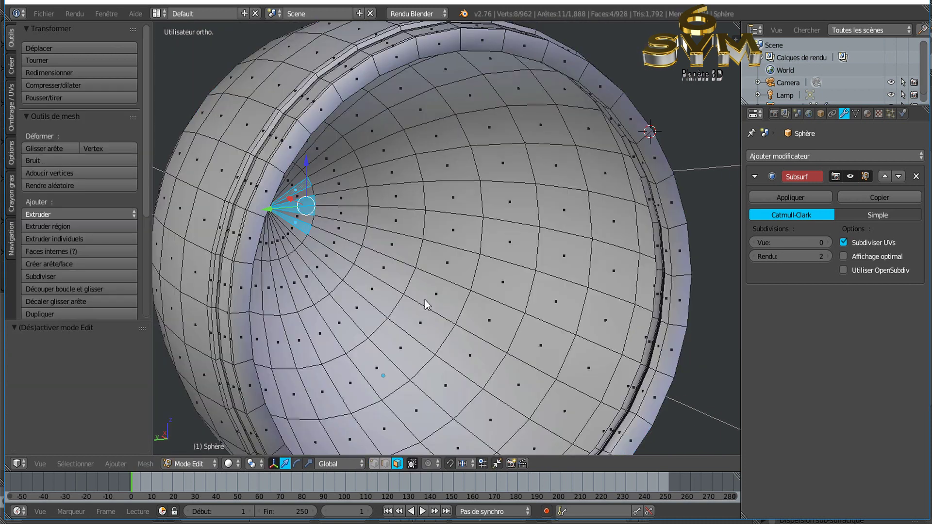
pyautogui.scroll(2, 424, 305)
pyautogui.scroll(1, 405, 306)
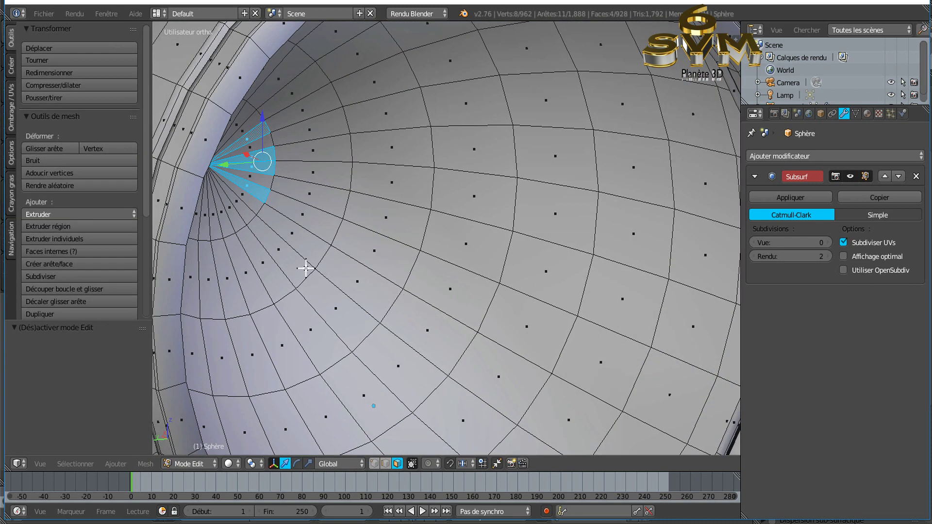
# Step: Add the remaining pole faces and the whole face ring, then return to Object Mode
pyautogui.keyDown('shift'); pyautogui.rightClick(247, 208); pyautogui.keyUp('shift')
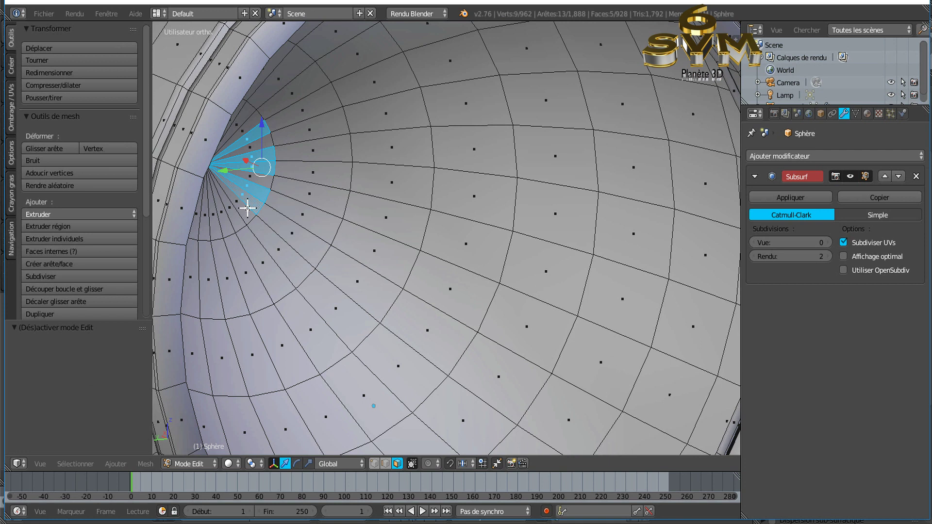
pyautogui.keyDown('shift'); pyautogui.rightClick(242, 210); pyautogui.keyUp('shift')
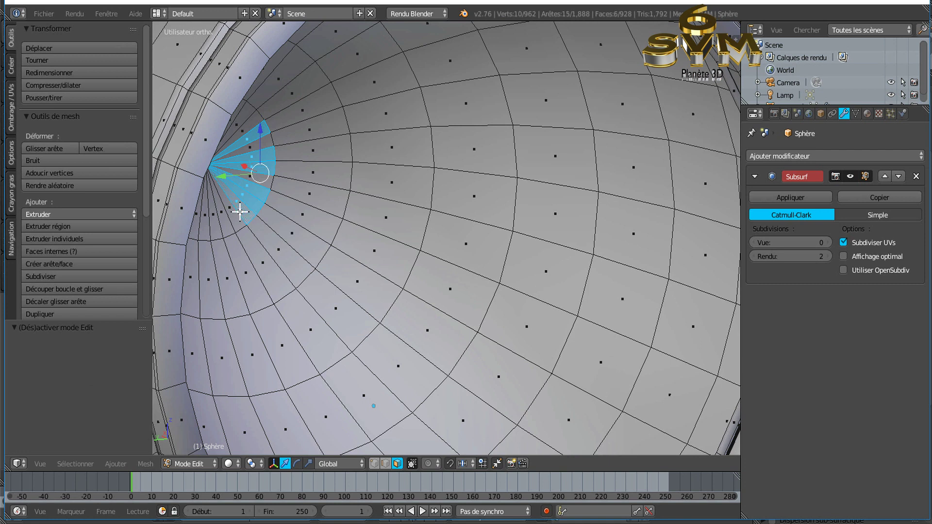
pyautogui.scroll(-4, 281, 252)
pyautogui.keyDown('alt'); pyautogui.keyDown('shift'); pyautogui.rightClick(322, 261); pyautogui.keyUp('shift'); pyautogui.keyUp('alt')
pyautogui.moveTo(322, 262)
pyautogui.mouseDown(button='middle')
pyautogui.moveTo(327, 271)
pyautogui.moveTo(572, 284)
pyautogui.moveTo(481, 325)
pyautogui.moveTo(516, 328)
pyautogui.moveTo(508, 330)
pyautogui.mouseUp(button='middle')
pyautogui.press('Tab')
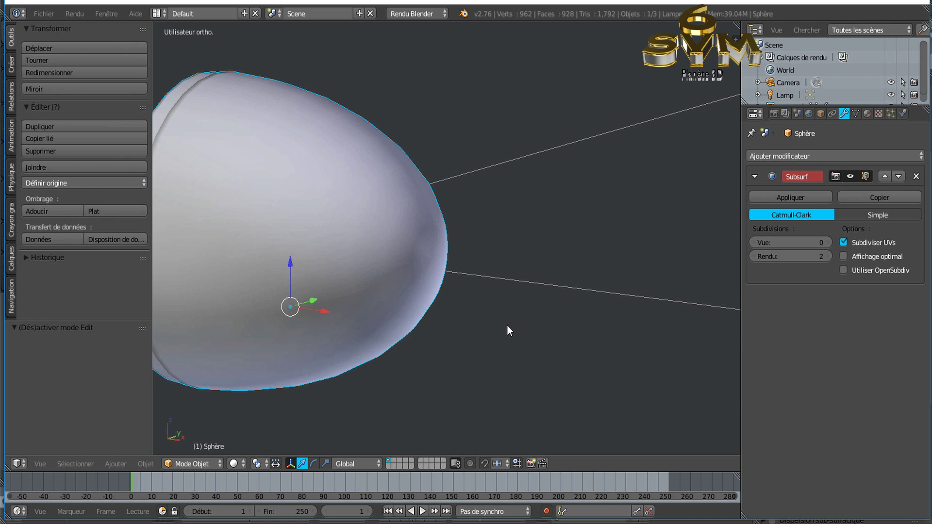
# Step: Switch to Material shading and set the Subsurf viewport level to 2
pyautogui.click(234, 463)
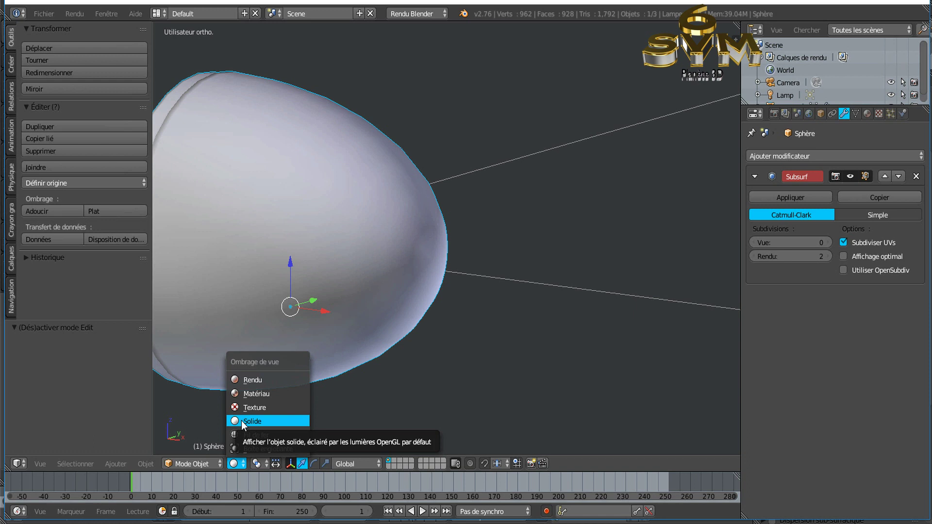
pyautogui.click(247, 394)
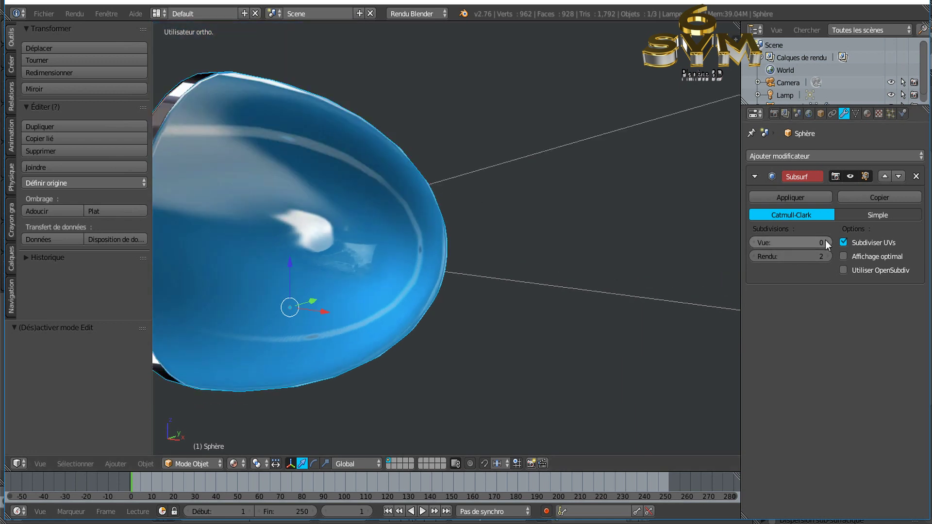
pyautogui.click(826, 242)
# Step: Zoom in along the blue lens edge and re-enter Edit Mode on its mesh
pyautogui.moveTo(512, 305)
pyautogui.mouseDown(button='middle')
pyautogui.moveTo(433, 333)
pyautogui.moveTo(449, 298)
pyautogui.moveTo(451, 310)
pyautogui.moveTo(423, 281)
pyautogui.mouseUp(button='middle')
pyautogui.scroll(2, 440, 322)
pyautogui.scroll(2, 456, 252)
pyautogui.scroll(2, 460, 235)
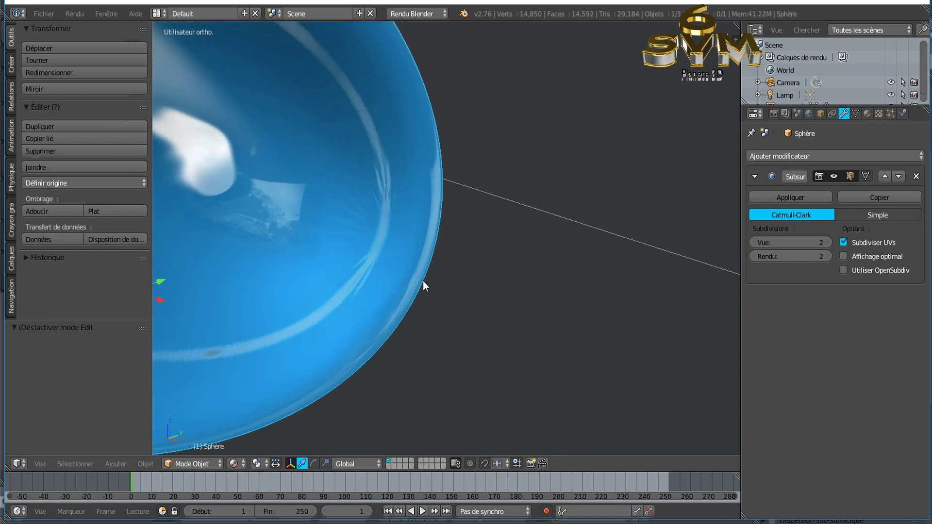
pyautogui.moveTo(377, 244)
pyautogui.mouseDown(button='middle')
pyautogui.moveTo(464, 257)
pyautogui.moveTo(476, 273)
pyautogui.moveTo(450, 298)
pyautogui.moveTo(403, 305)
pyautogui.moveTo(419, 301)
pyautogui.mouseUp(button='middle')
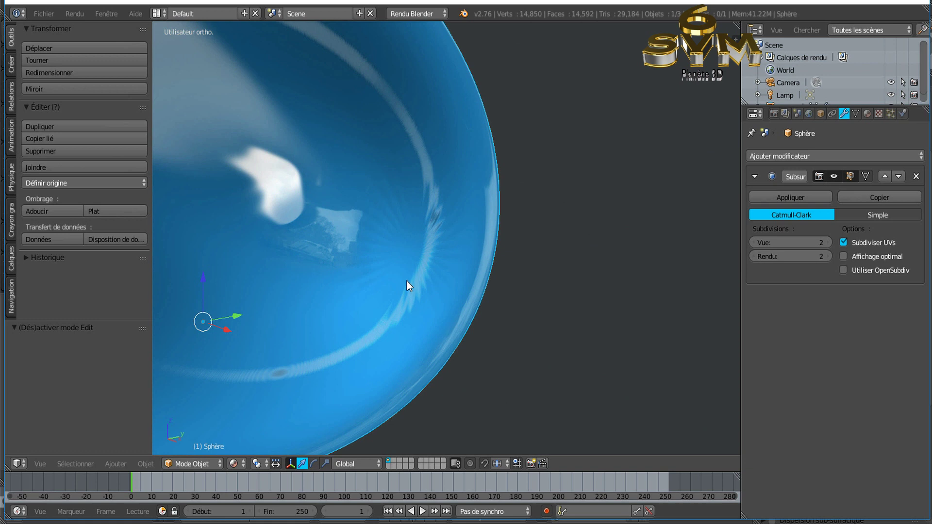
pyautogui.press('Tab')
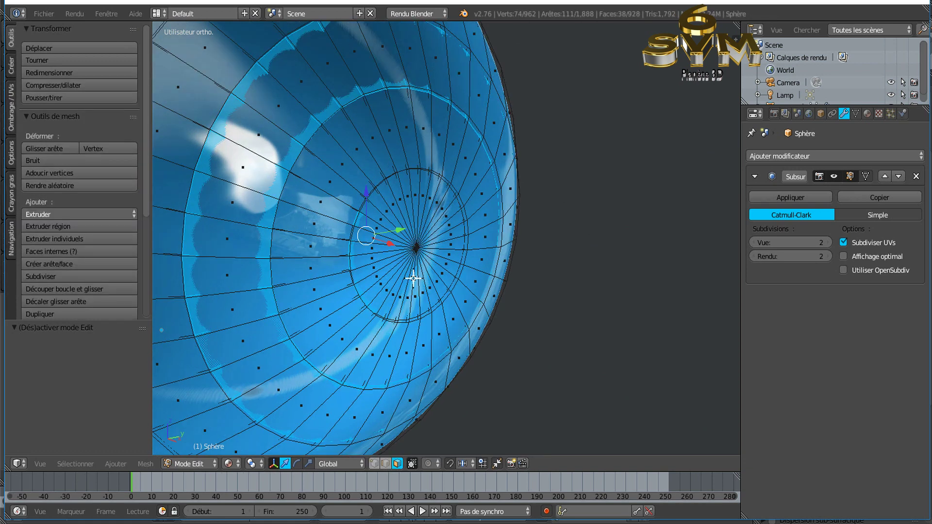
# Step: Clear the mesh selection and set the Subsurf viewport level to 0
pyautogui.moveTo(413, 278); pyautogui.dragTo(439, 237, button='middle')
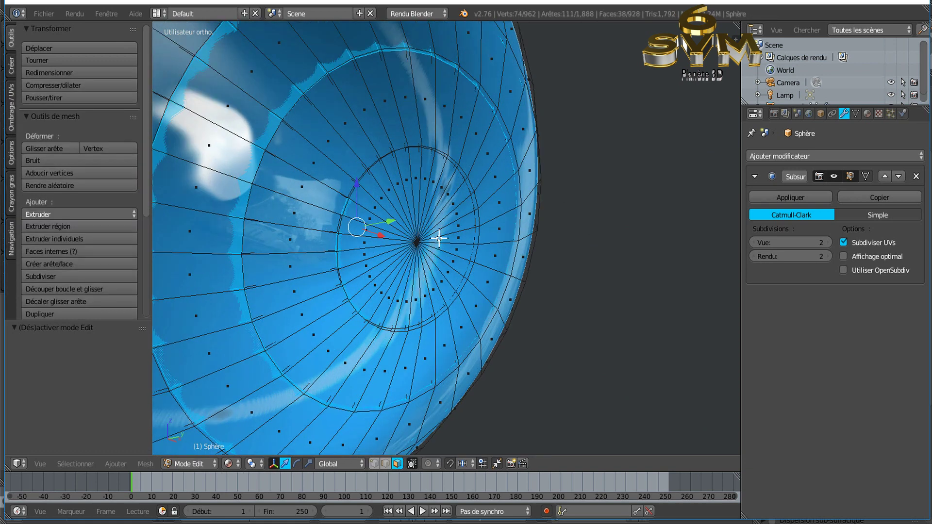
pyautogui.keyDown('alt'); pyautogui.rightClick(458, 221); pyautogui.keyUp('alt')
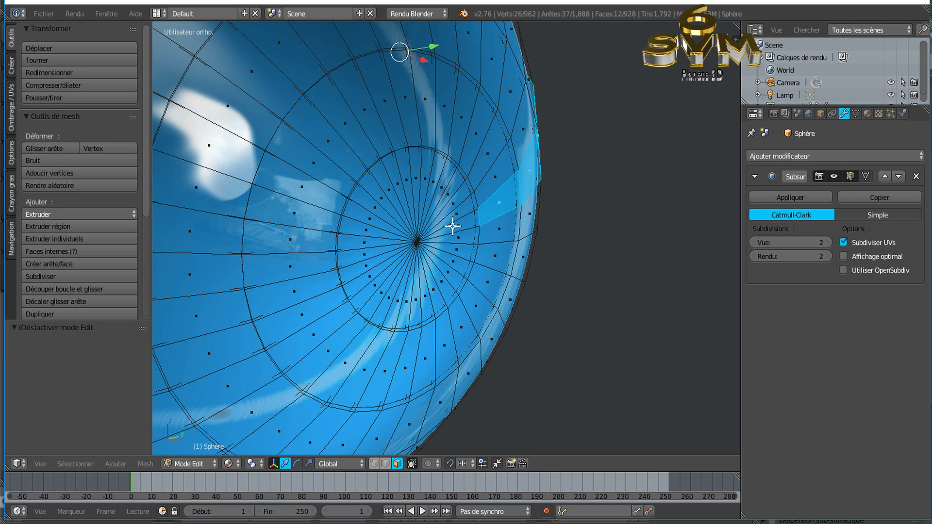
pyautogui.press('c')
pyautogui.press('Escape')
pyautogui.press('a')
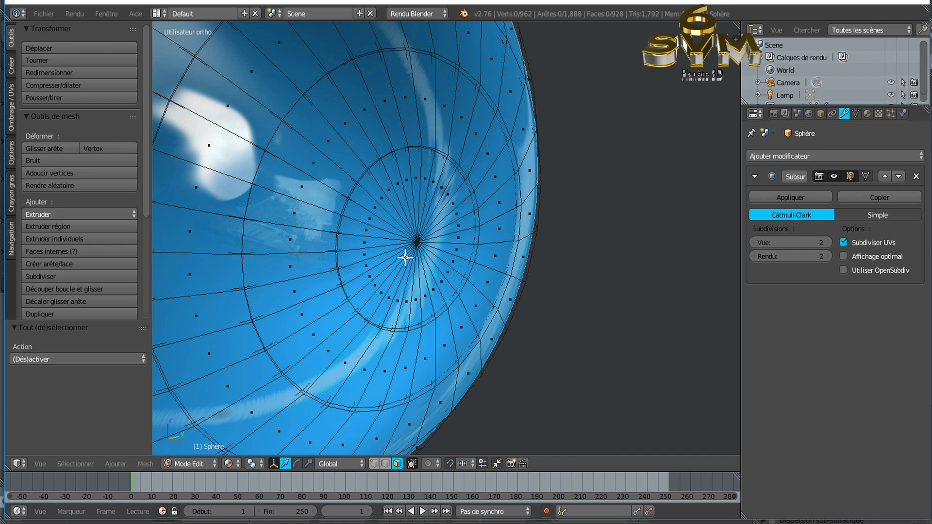
pyautogui.click(790, 242)
pyautogui.write('0')
pyautogui.press('Return')
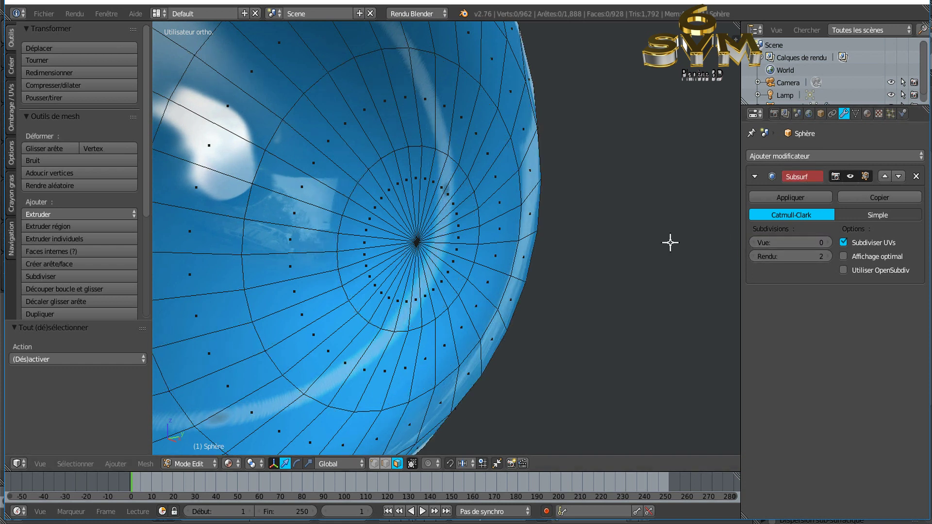
# Step: Circle-select and delete the faces around the pole, then select the open ring's edge loop
pyautogui.press('c')
pyautogui.moveTo(385, 202)
pyautogui.mouseDown()
pyautogui.moveTo(426, 181)
pyautogui.moveTo(418, 270)
pyautogui.moveTo(384, 260)
pyautogui.moveTo(410, 222)
pyautogui.mouseUp()
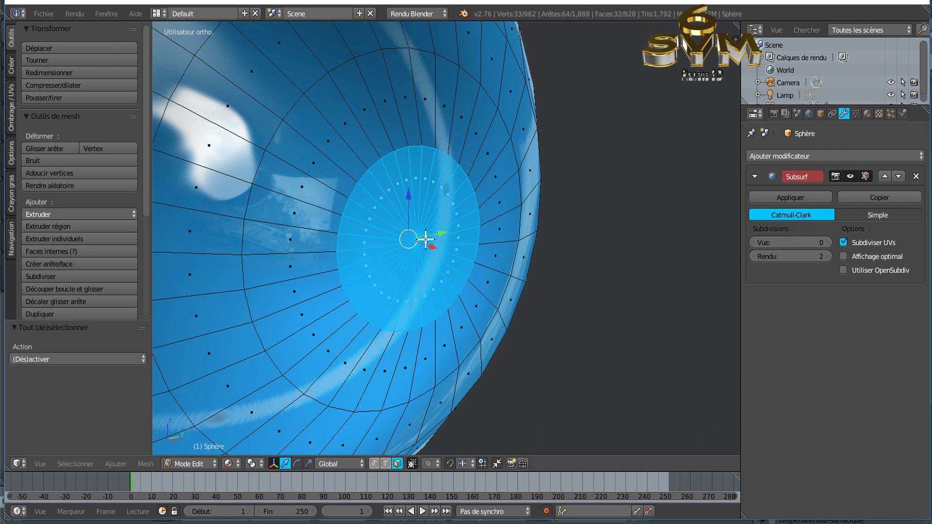
pyautogui.press('x')
pyautogui.click(426, 239)
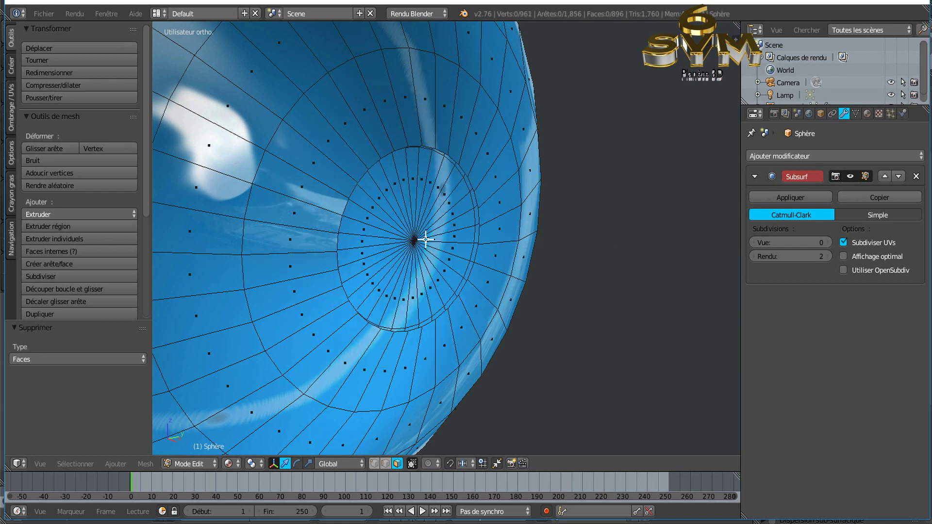
pyautogui.scroll(1, 440, 240)
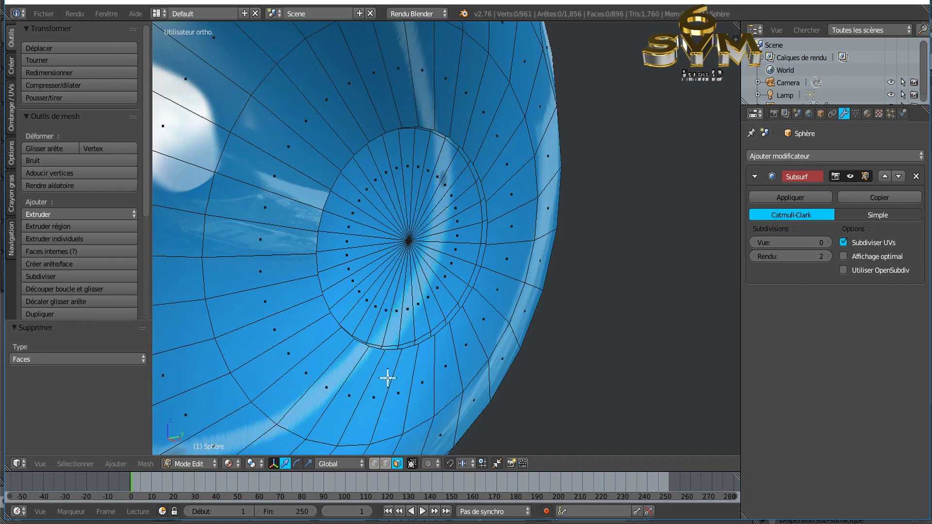
pyautogui.keyDown('alt'); pyautogui.rightClick(487, 247); pyautogui.keyUp('alt')
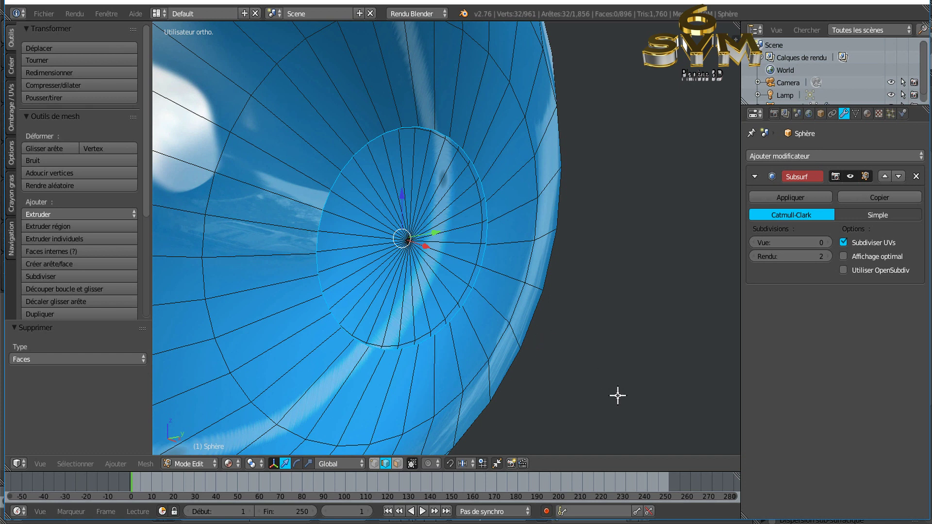
# Step: Extrude the pole ring, scale it inward, and slide it slightly along X
pyautogui.press('e')
pyautogui.press('s')
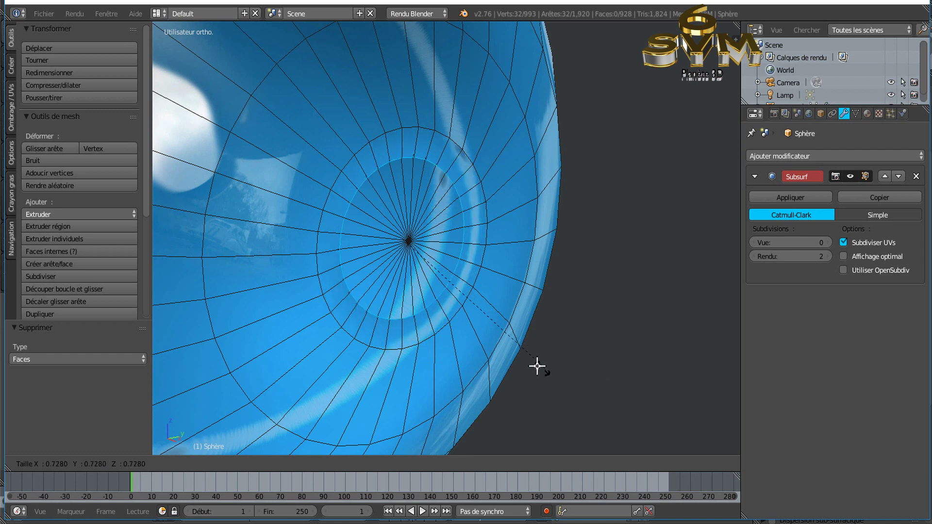
pyautogui.click(488, 324)
pyautogui.moveTo(491, 325); pyautogui.dragTo(571, 314, button='middle')
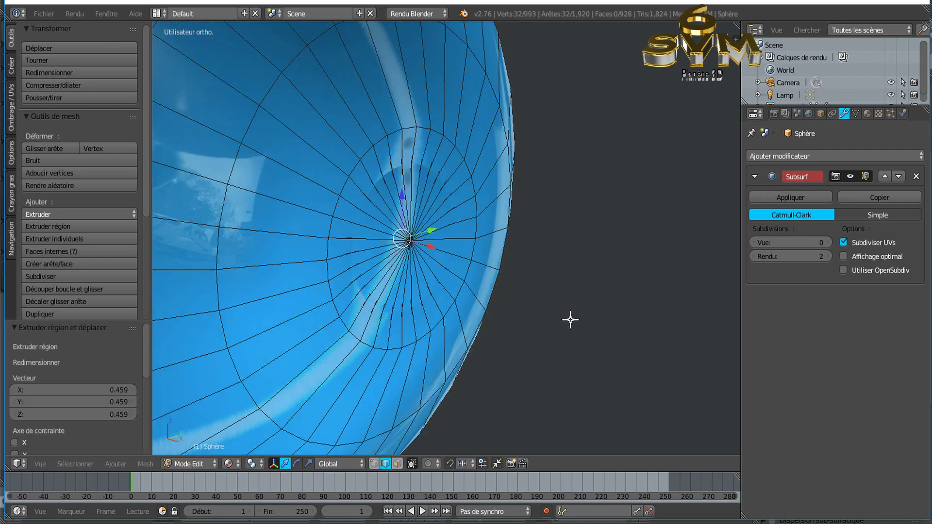
pyautogui.moveTo(443, 248); pyautogui.dragTo(452, 249)
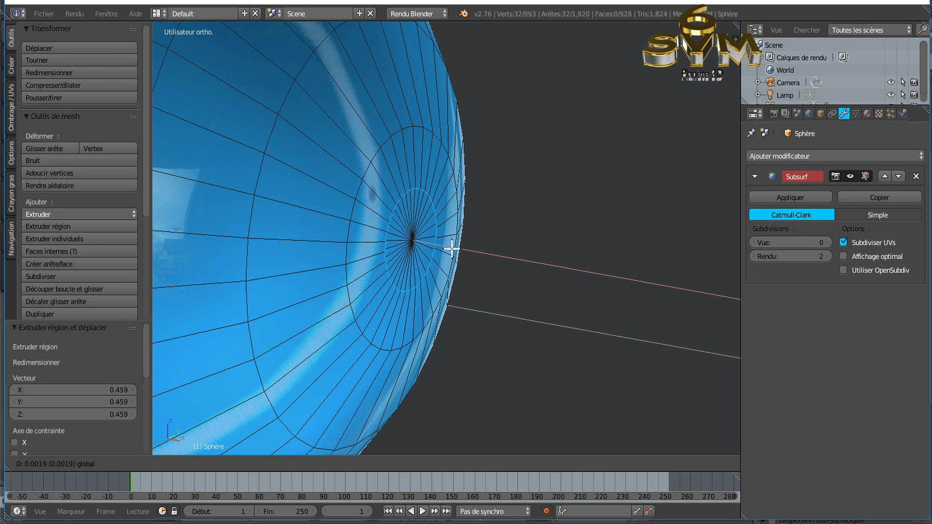
pyautogui.moveTo(489, 322)
pyautogui.mouseDown(button='middle')
pyautogui.moveTo(462, 326)
pyautogui.moveTo(465, 335)
pyautogui.mouseUp(button='middle')
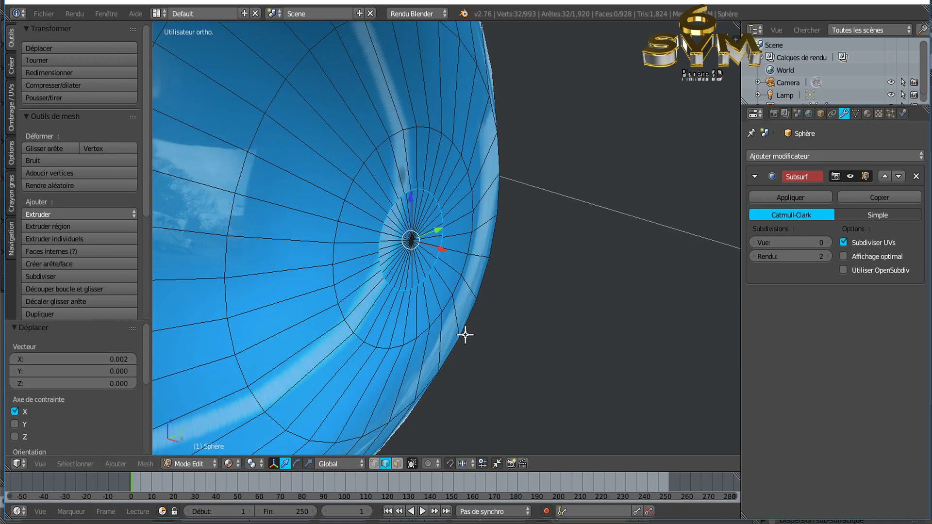
# Step: Extrude a second smaller inner ring, nudge it along X, and check it in Object Mode
pyautogui.press('e')
pyautogui.press('s')
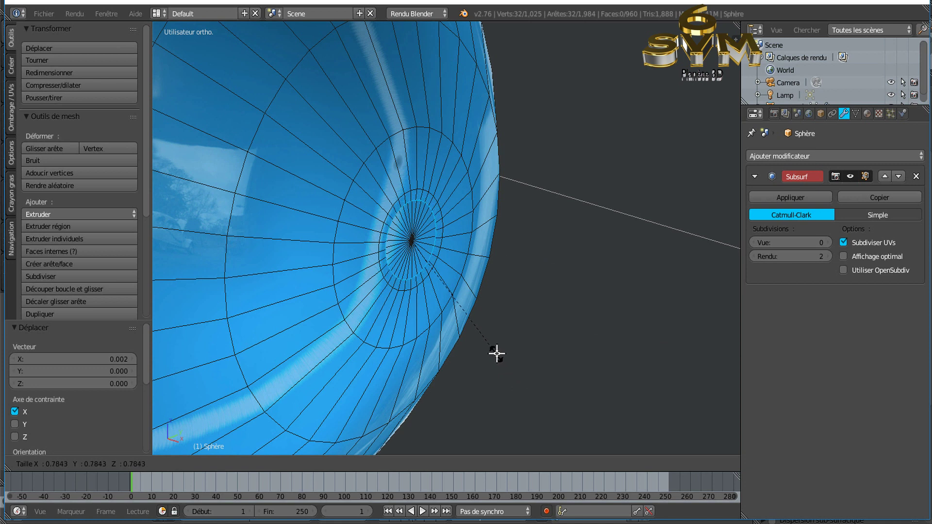
pyautogui.click(449, 287)
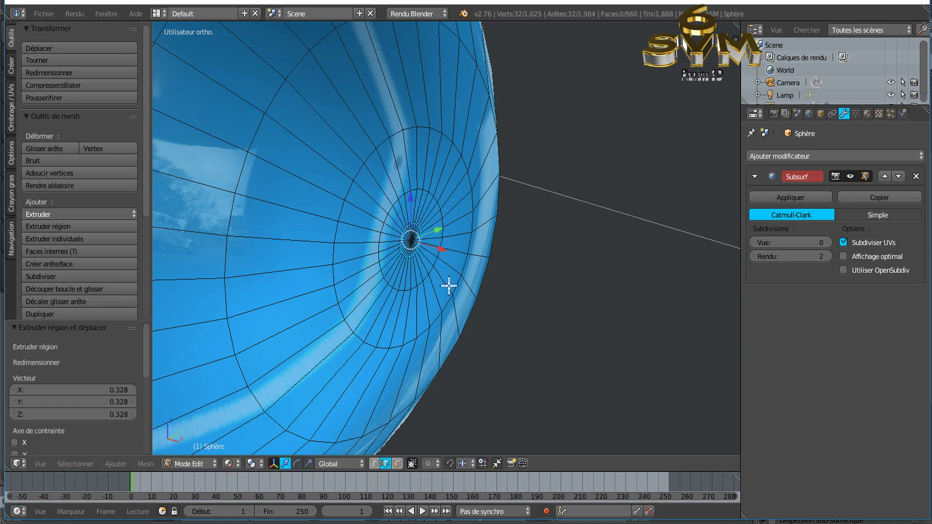
pyautogui.press('g')
pyautogui.press('x')
pyautogui.click(450, 252)
pyautogui.moveTo(497, 274)
pyautogui.mouseDown(button='middle')
pyautogui.moveTo(514, 275)
pyautogui.moveTo(488, 279)
pyautogui.moveTo(459, 306)
pyautogui.moveTo(439, 282)
pyautogui.moveTo(471, 285)
pyautogui.moveTo(450, 288)
pyautogui.moveTo(458, 287)
pyautogui.moveTo(453, 307)
pyautogui.moveTo(489, 309)
pyautogui.moveTo(517, 322)
pyautogui.moveTo(505, 328)
pyautogui.moveTo(489, 312)
pyautogui.mouseUp(button='middle')
pyautogui.press('Tab')
pyautogui.press('Tab')
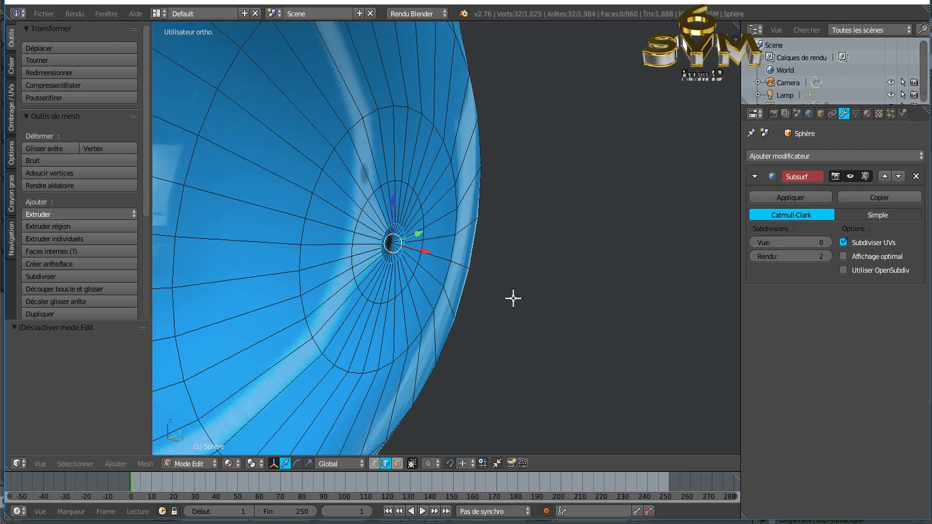
# Step: Extrude a final ring scaled to 0, nudge it along X, and raise viewport subdivisions to 3
pyautogui.press('e')
pyautogui.press('s')
pyautogui.press('0')
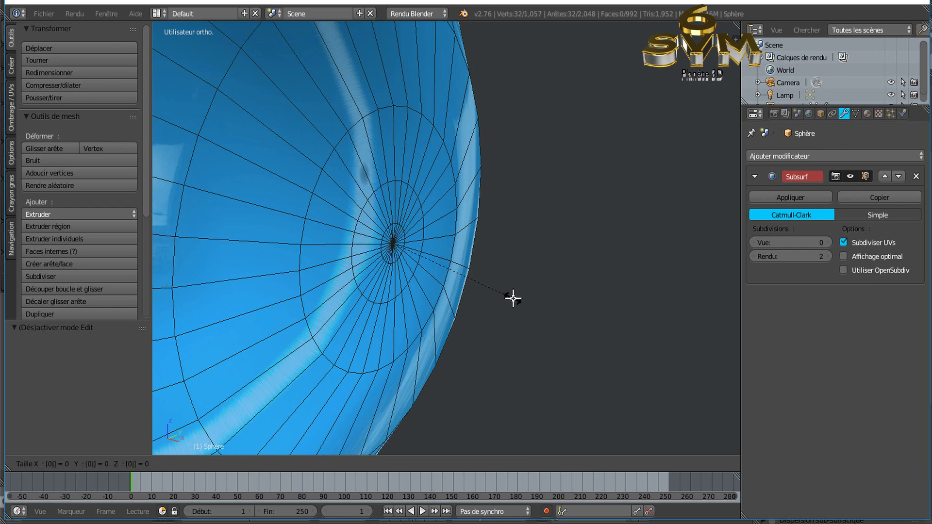
pyautogui.press('Return')
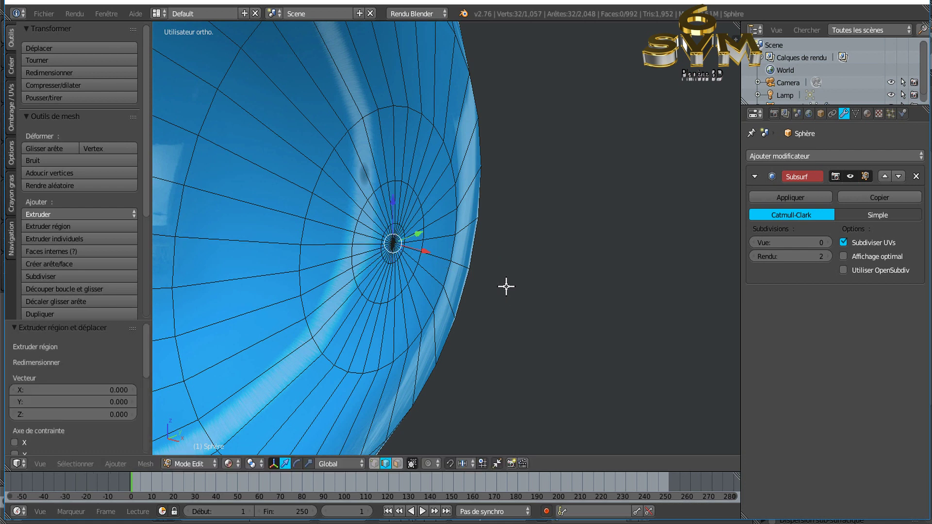
pyautogui.press('g')
pyautogui.press('x')
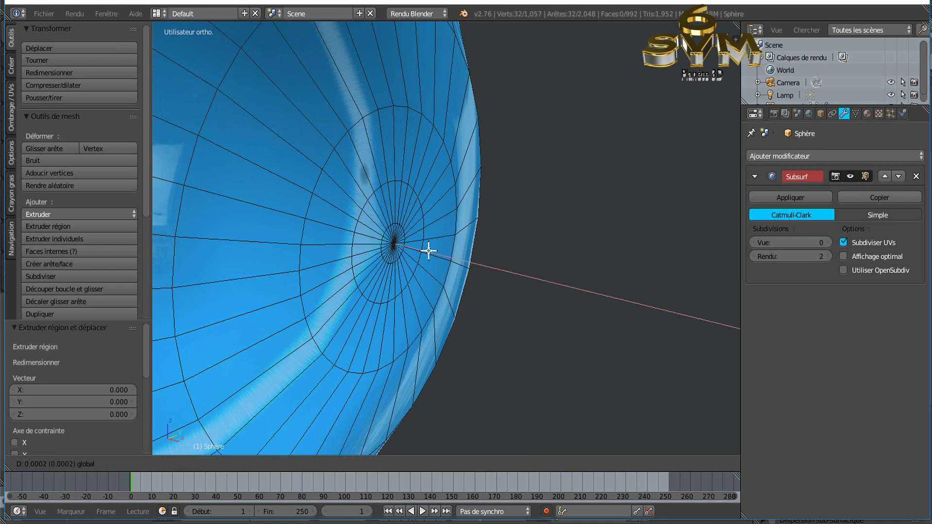
pyautogui.click(428, 251)
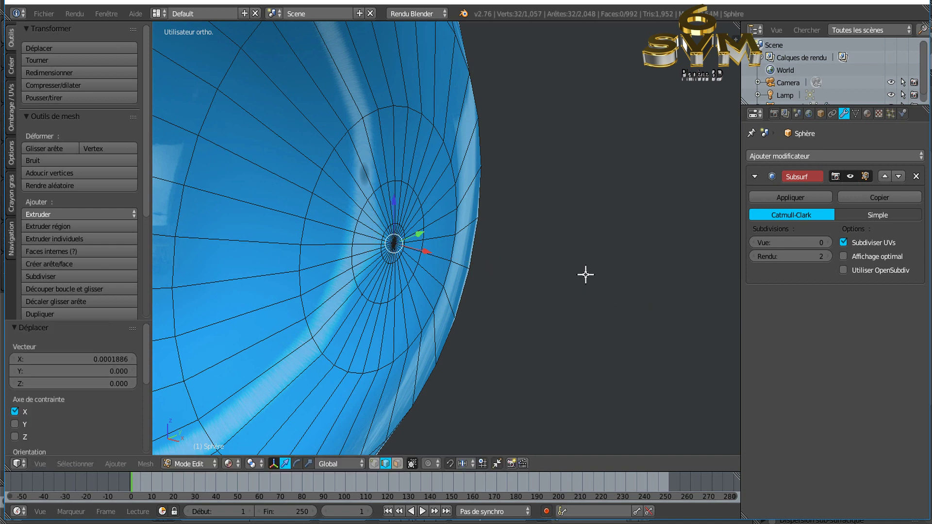
pyautogui.click(827, 242)
# Step: Scale the pole vertices in Edit Mode and inspect the smoothed lens in Object Mode
pyautogui.press('Tab')
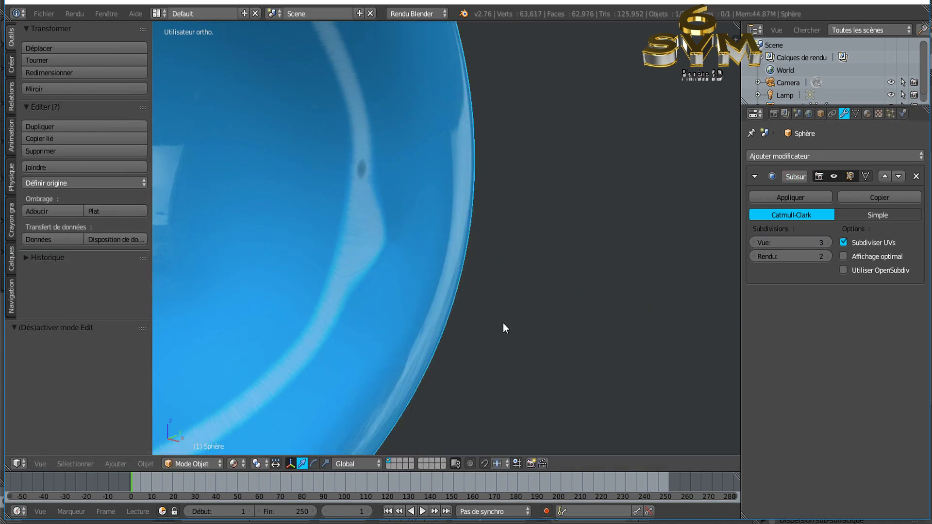
pyautogui.moveTo(416, 342)
pyautogui.mouseDown(button='middle')
pyautogui.moveTo(386, 335)
pyautogui.moveTo(434, 329)
pyautogui.moveTo(438, 351)
pyautogui.moveTo(451, 306)
pyautogui.mouseUp(button='middle')
pyautogui.press('Tab')
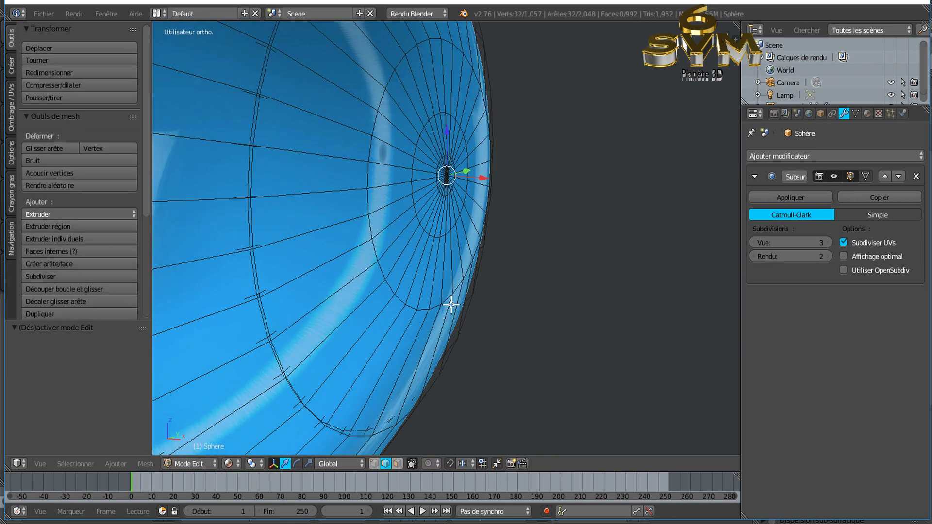
pyautogui.moveTo(443, 219)
pyautogui.mouseDown(button='middle')
pyautogui.moveTo(442, 302)
pyautogui.moveTo(453, 237)
pyautogui.mouseUp(button='middle')
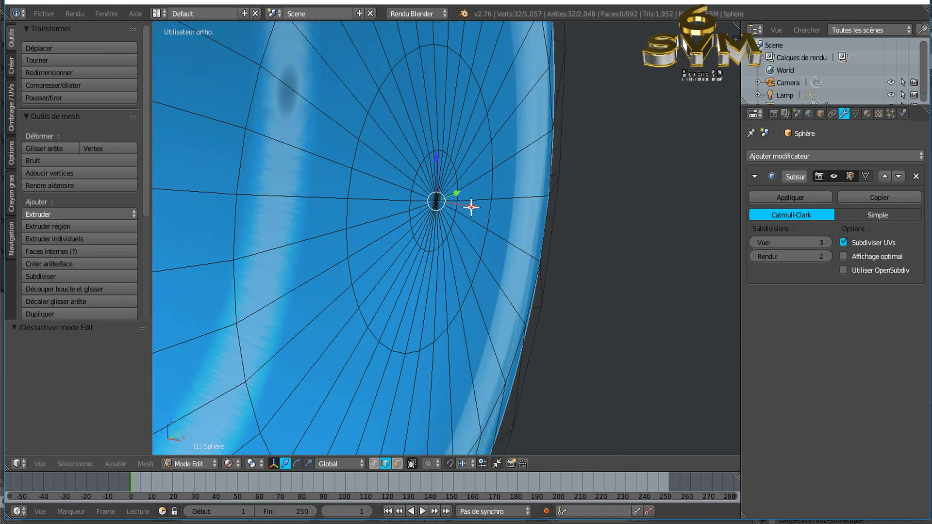
pyautogui.press('s')
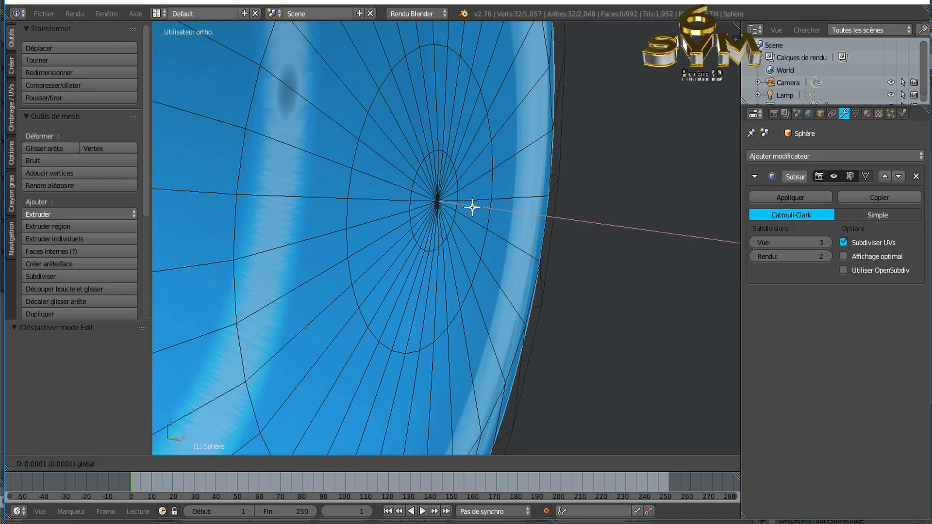
pyautogui.click(475, 216)
pyautogui.press('Tab')
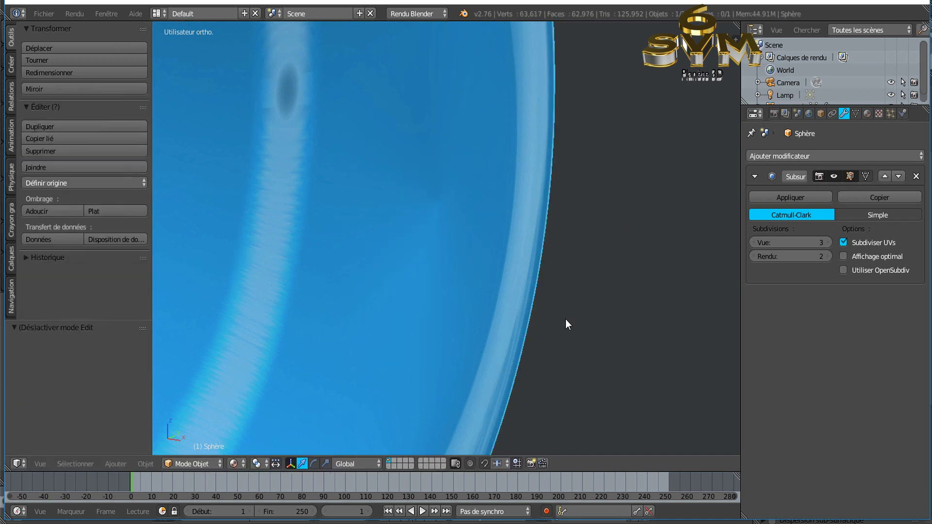
# Step: Move the pole slightly along X and return to Object Mode
pyautogui.press('KP_6')
pyautogui.press('KP_6')
pyautogui.moveTo(622, 324)
pyautogui.mouseDown(button='middle')
pyautogui.moveTo(627, 299)
pyautogui.moveTo(557, 327)
pyautogui.moveTo(527, 308)
pyautogui.moveTo(510, 327)
pyautogui.moveTo(545, 329)
pyautogui.moveTo(575, 314)
pyautogui.moveTo(509, 329)
pyautogui.moveTo(373, 200)
pyautogui.mouseUp(button='middle')
pyautogui.press('Tab')
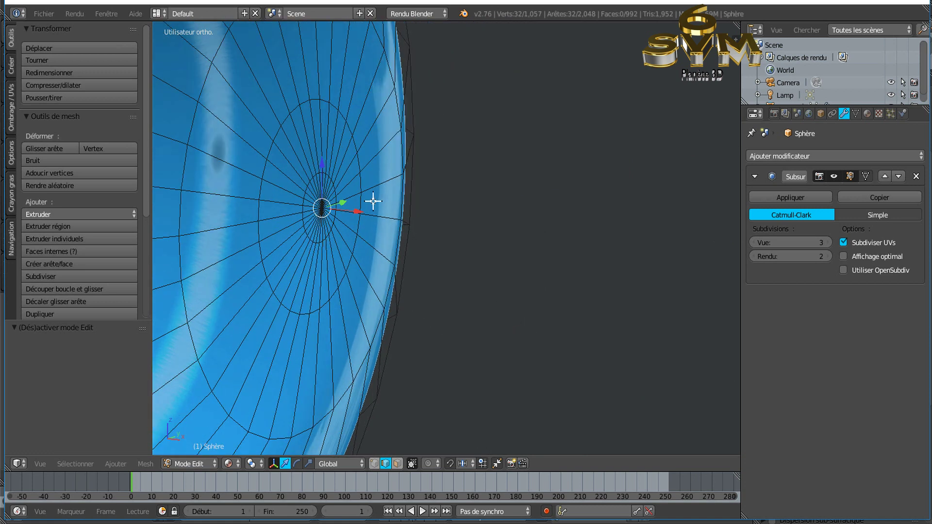
pyautogui.keyDown('shift'); pyautogui.moveTo(408, 245); pyautogui.dragTo(500, 307, button='middle'); pyautogui.keyUp('shift')
pyautogui.scroll(3, 495, 314)
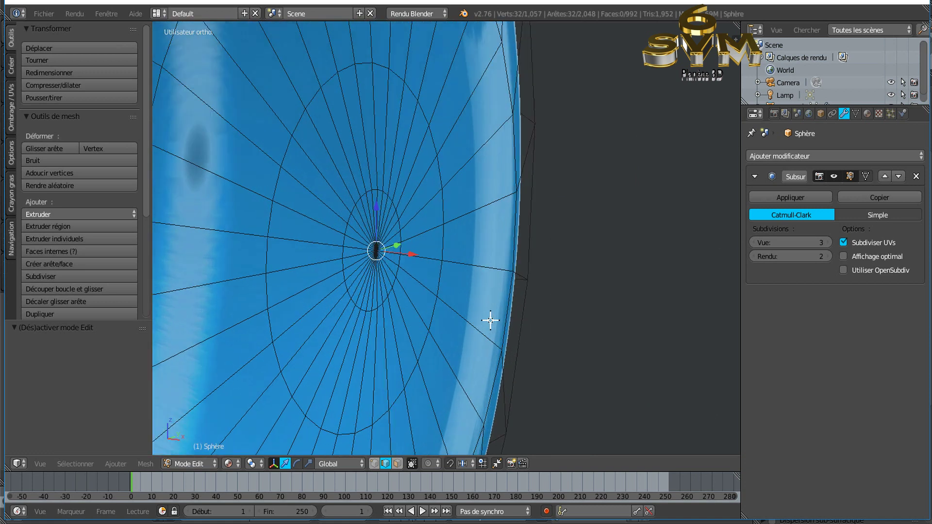
pyautogui.click(412, 254)
pyautogui.click(411, 256)
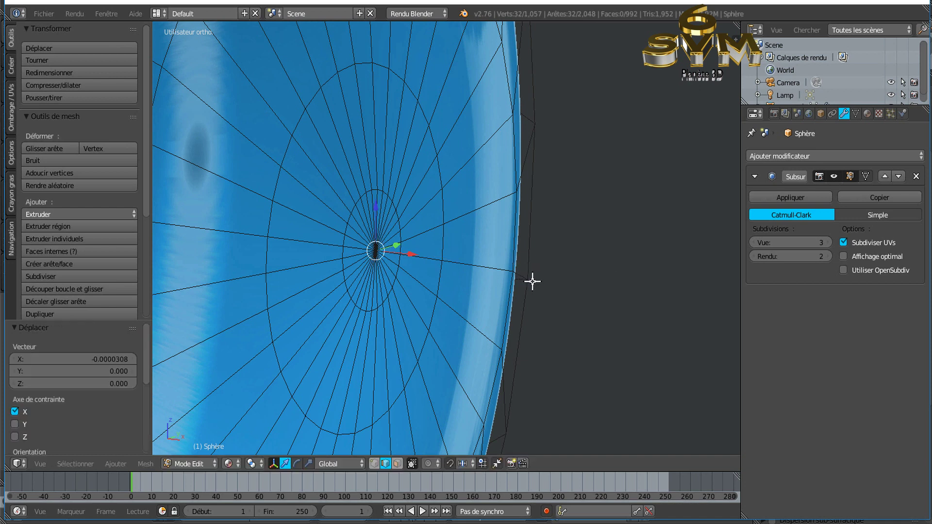
pyautogui.press('Tab')
pyautogui.scroll(-3, 541, 289)
# Step: Nudge the lens pole by -0.0006 along X in Edit Mode
pyautogui.scroll(-4, 542, 290)
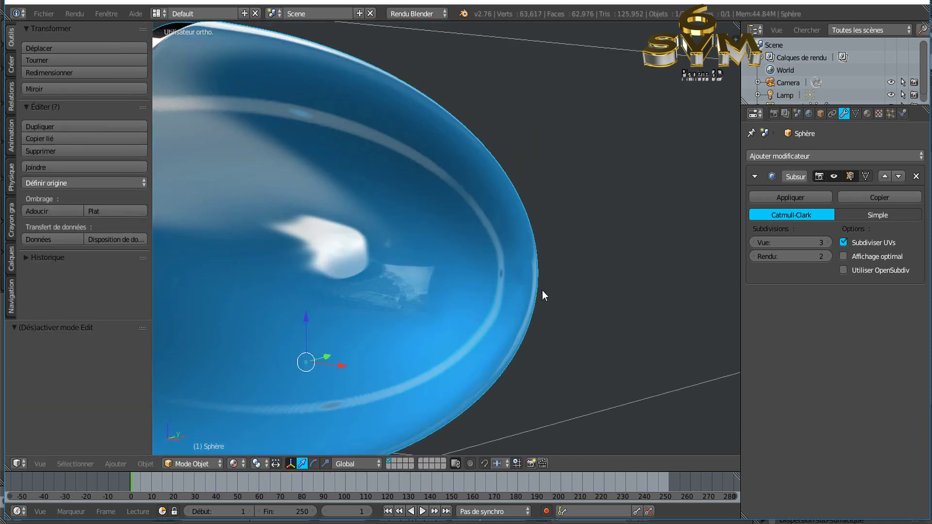
pyautogui.scroll(-2, 543, 291)
pyautogui.moveTo(447, 359)
pyautogui.mouseDown(button='middle')
pyautogui.moveTo(453, 292)
pyautogui.moveTo(391, 345)
pyautogui.moveTo(393, 380)
pyautogui.moveTo(416, 335)
pyautogui.moveTo(470, 329)
pyautogui.mouseUp(button='middle')
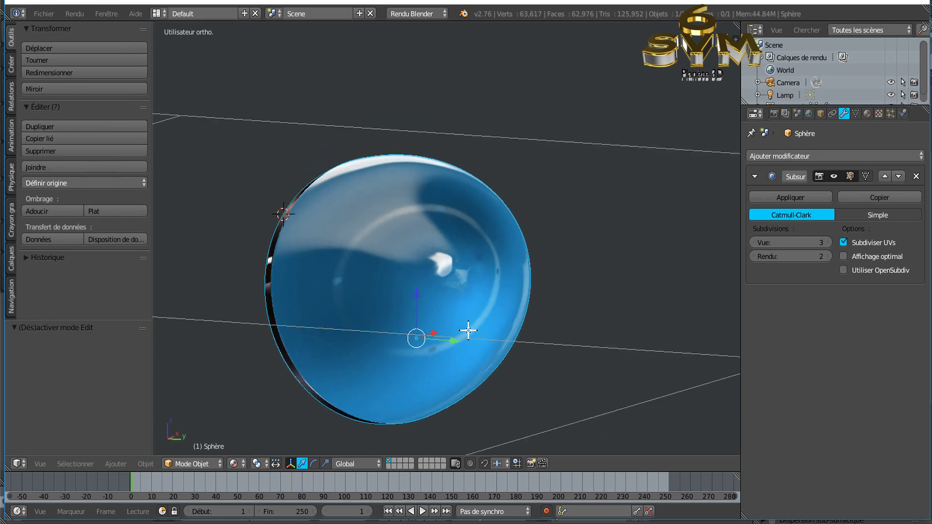
pyautogui.press('Tab')
pyautogui.scroll(5, 505, 308)
pyautogui.moveTo(513, 270)
pyautogui.mouseDown(button='middle')
pyautogui.moveTo(540, 305)
pyautogui.moveTo(539, 339)
pyautogui.moveTo(551, 236)
pyautogui.mouseUp(button='middle')
pyautogui.moveTo(518, 268); pyautogui.dragTo(512, 261, button='middle')
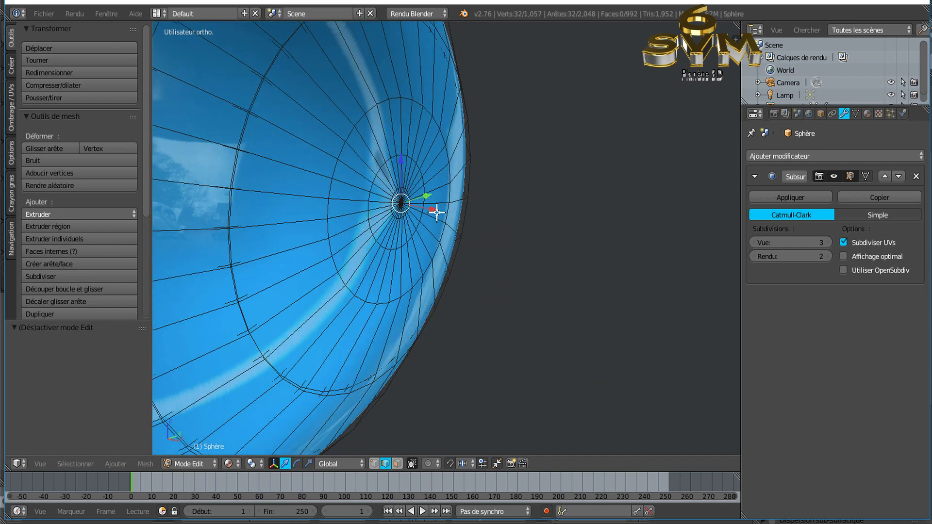
pyautogui.moveTo(434, 211); pyautogui.dragTo(433, 208)
# Step: Return to Object Mode and orbit out to view the whole blue lens dome with chrome rim
pyautogui.press('Tab')
pyautogui.moveTo(508, 264)
pyautogui.mouseDown(button='middle')
pyautogui.moveTo(406, 295)
pyautogui.moveTo(455, 263)
pyautogui.moveTo(493, 314)
pyautogui.moveTo(503, 299)
pyautogui.moveTo(458, 335)
pyautogui.moveTo(468, 312)
pyautogui.moveTo(510, 318)
pyautogui.moveTo(497, 310)
pyautogui.mouseUp(button='middle')
pyautogui.scroll(-5, 500, 311)
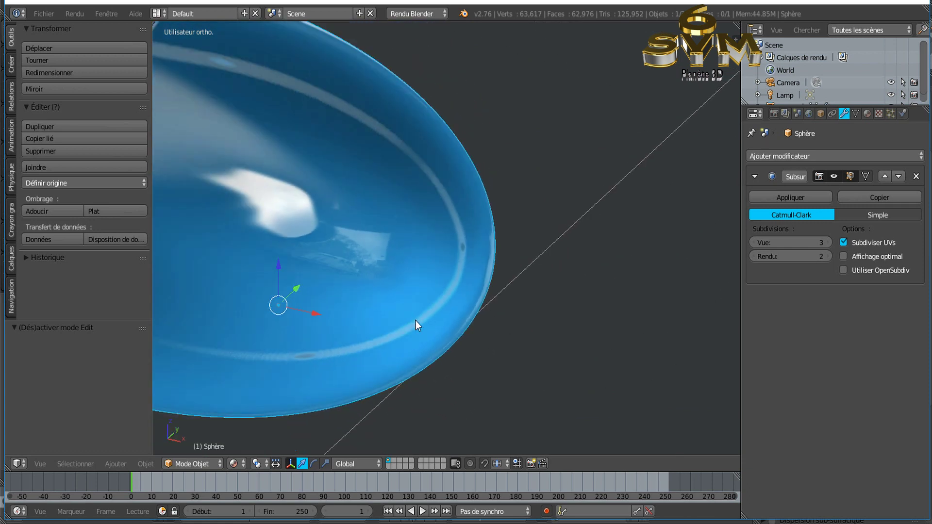
pyautogui.moveTo(433, 316)
pyautogui.mouseDown(button='middle')
pyautogui.moveTo(403, 275)
pyautogui.moveTo(436, 272)
pyautogui.mouseUp(button='middle')
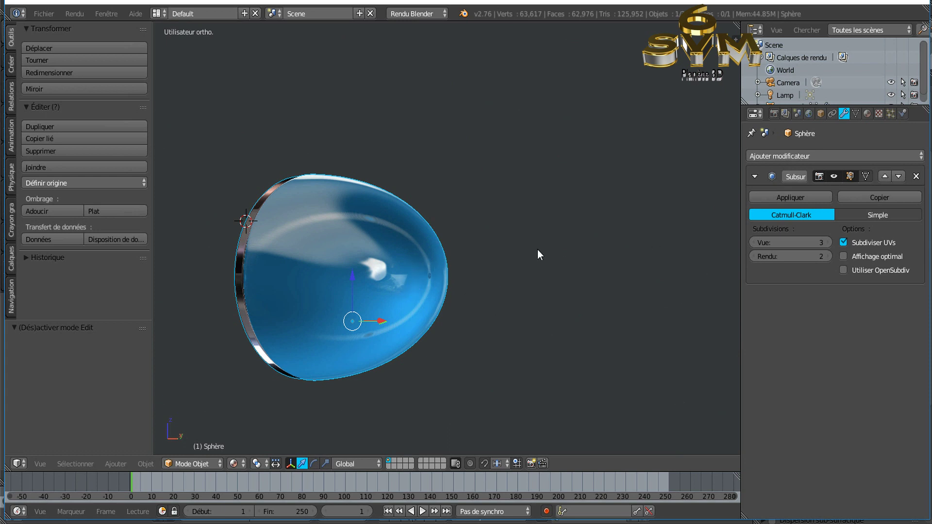
# Step: Enter Edit Mode on the sphere shell and lower the Subsurf viewport level to 0
pyautogui.scroll(-1, 431, 291)
pyautogui.scroll(3, 428, 296)
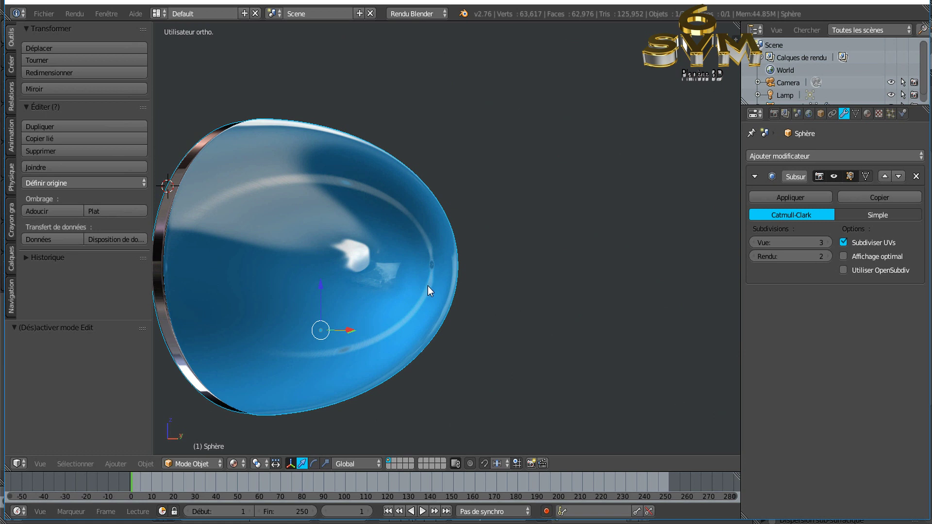
pyautogui.keyDown('shift'); pyautogui.moveTo(390, 308); pyautogui.dragTo(505, 313, button='middle'); pyautogui.keyUp('shift')
pyautogui.moveTo(398, 306)
pyautogui.mouseDown(button='middle')
pyautogui.moveTo(517, 317)
pyautogui.moveTo(400, 318)
pyautogui.moveTo(435, 325)
pyautogui.moveTo(354, 318)
pyautogui.moveTo(376, 316)
pyautogui.mouseUp(button='middle')
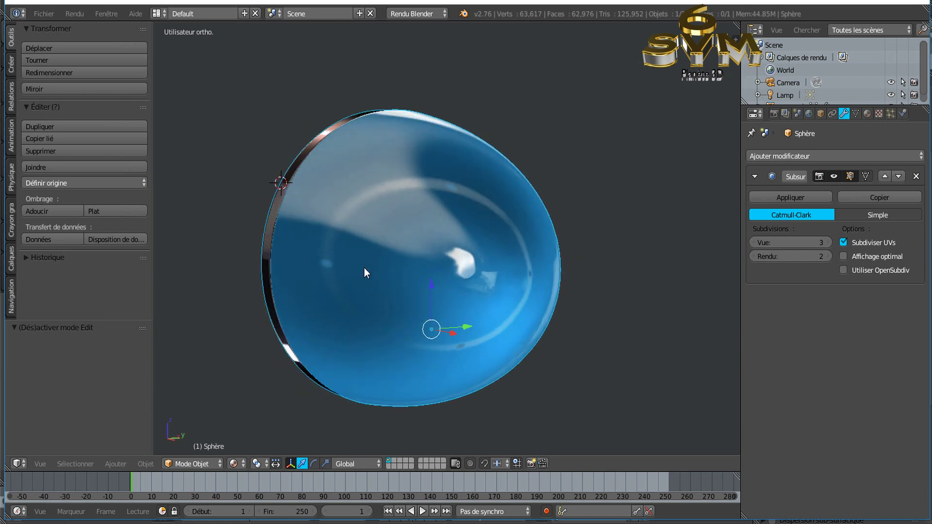
pyautogui.moveTo(366, 273); pyautogui.dragTo(547, 321, button='middle')
pyautogui.scroll(3, 447, 352)
pyautogui.moveTo(432, 333)
pyautogui.mouseDown(button='middle')
pyautogui.moveTo(481, 307)
pyautogui.moveTo(532, 302)
pyautogui.moveTo(522, 307)
pyautogui.mouseUp(button='middle')
pyautogui.press('Tab')
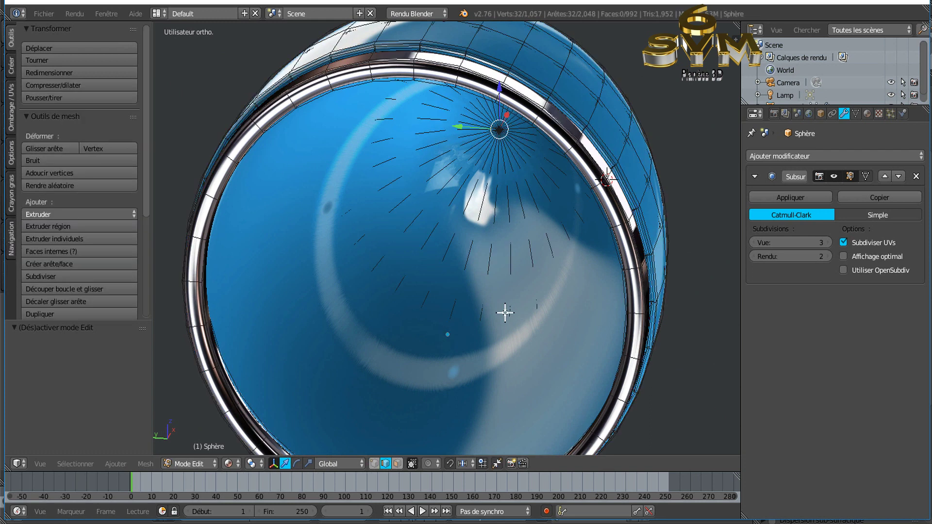
pyautogui.click(755, 242)
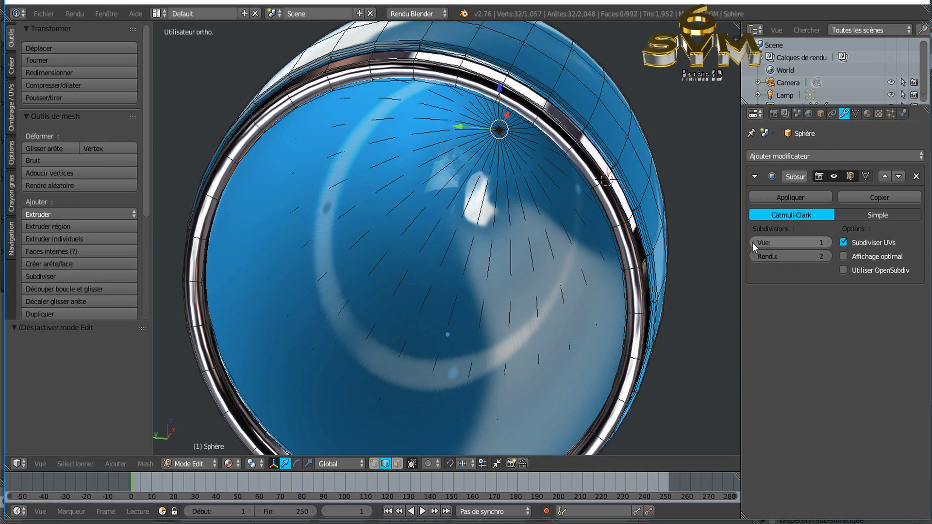
pyautogui.click(753, 247)
pyautogui.moveTo(574, 294)
pyautogui.mouseDown(button='middle')
pyautogui.moveTo(632, 287)
pyautogui.moveTo(549, 291)
pyautogui.moveTo(454, 314)
pyautogui.moveTo(482, 371)
pyautogui.mouseUp(button='middle')
pyautogui.moveTo(403, 351)
pyautogui.mouseDown(button='middle')
pyautogui.moveTo(380, 337)
pyautogui.moveTo(376, 296)
pyautogui.mouseUp(button='middle')
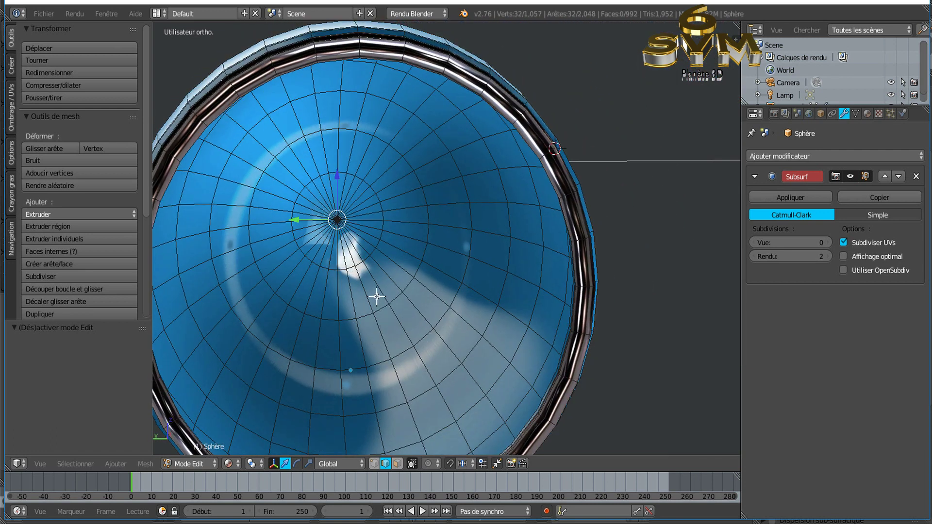
# Step: In face select mode, select the fan of faces around the centre pole and grow it outward
pyautogui.keyDown('alt'); pyautogui.click(371, 221); pyautogui.keyUp('alt')
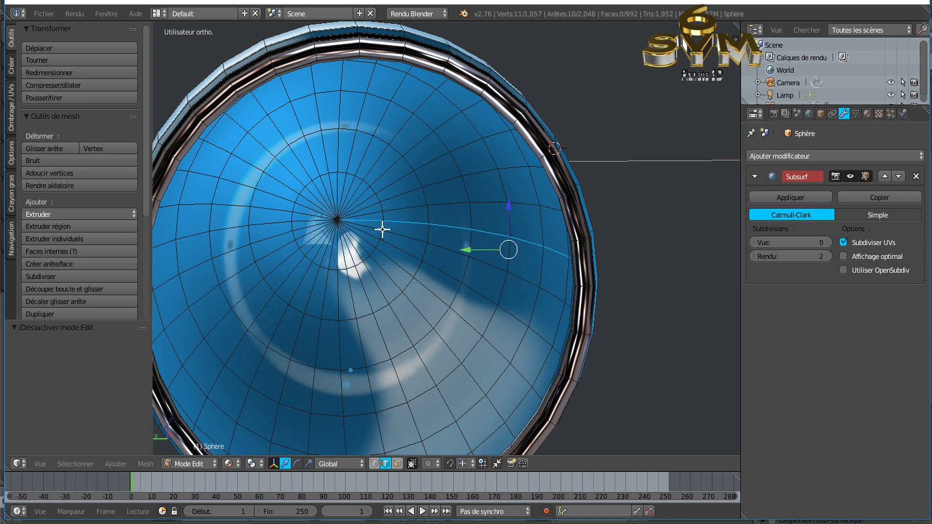
pyautogui.click(397, 464)
pyautogui.click(376, 228)
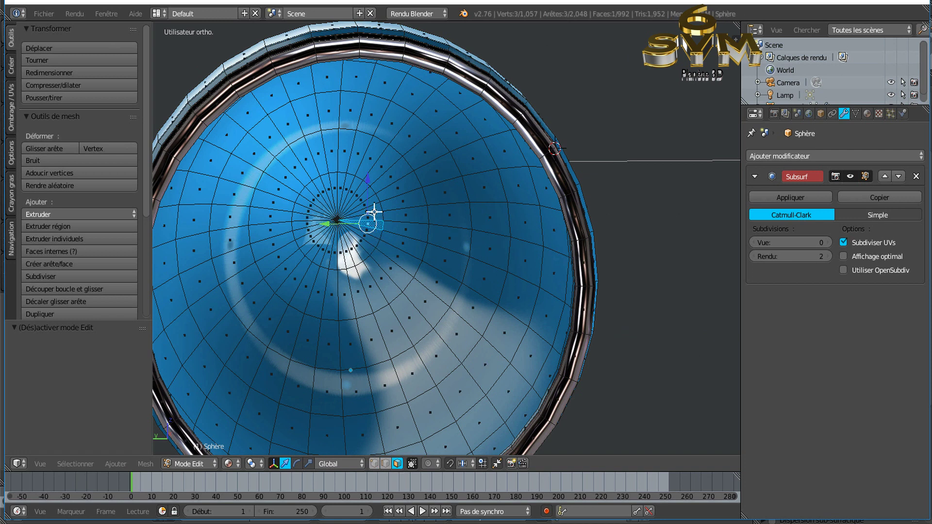
pyautogui.keyDown('shift'); pyautogui.click(374, 212); pyautogui.keyUp('shift')
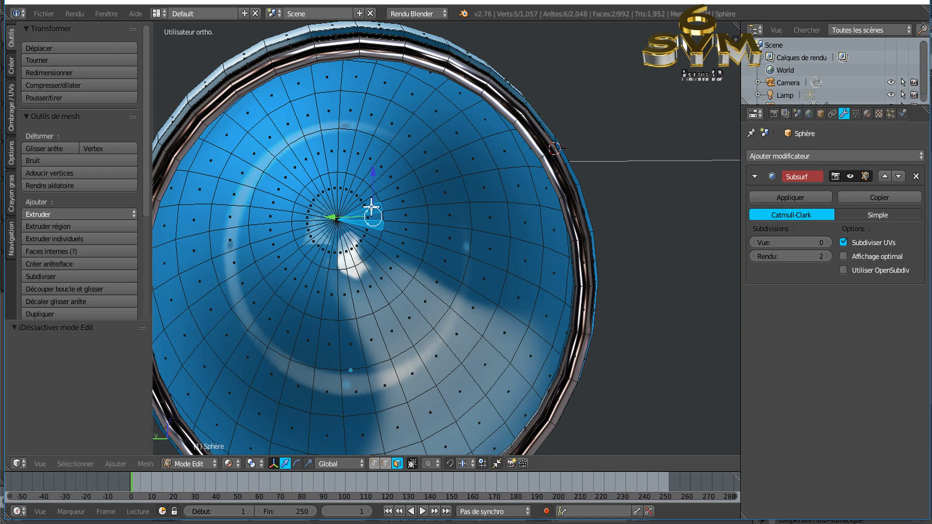
pyautogui.keyDown('ctrl'); pyautogui.click(336, 209); pyautogui.keyUp('ctrl')
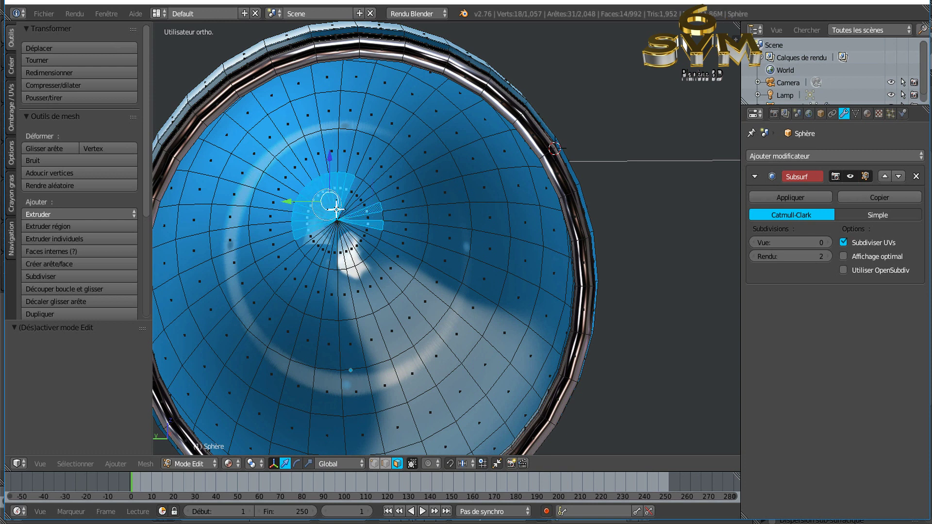
pyautogui.keyDown('ctrl'); pyautogui.click(408, 209); pyautogui.keyUp('ctrl')
pyautogui.keyDown('ctrl'); pyautogui.click(440, 204); pyautogui.keyUp('ctrl')
pyautogui.keyDown('ctrl'); pyautogui.click(490, 203); pyautogui.keyUp('ctrl')
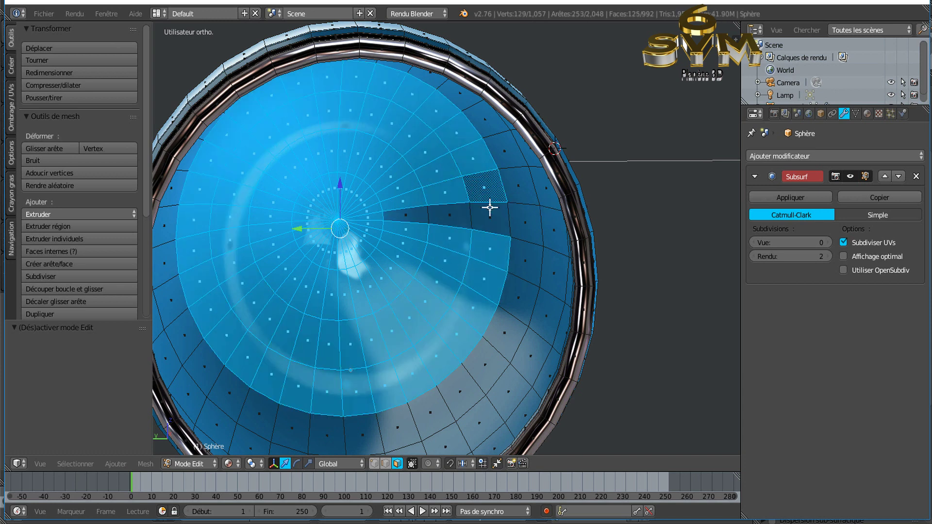
# Step: Fill the missed strip and extend the face selection ring by ring out to the chrome rim
pyautogui.keyDown('ctrl'); pyautogui.click(458, 223); pyautogui.keyUp('ctrl')
pyautogui.keyDown('ctrl'); pyautogui.click(412, 221); pyautogui.keyUp('ctrl')
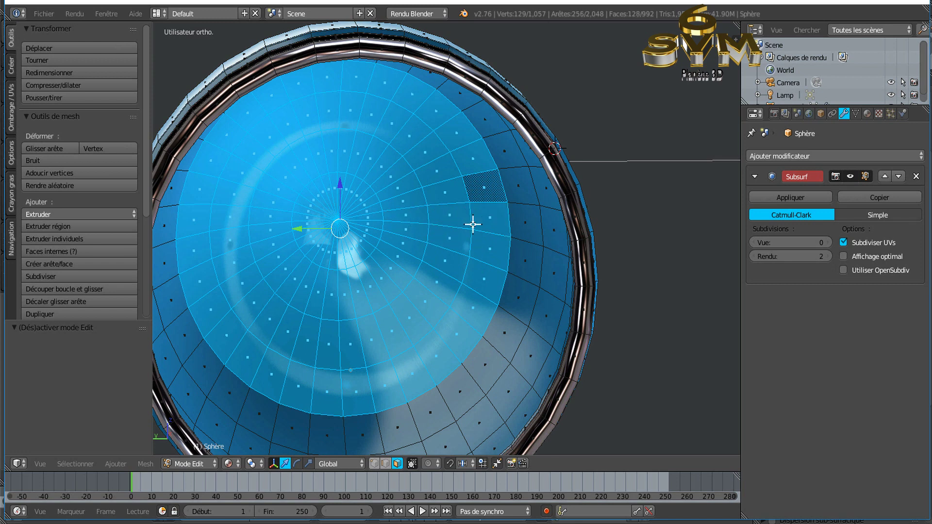
pyautogui.keyDown('ctrl'); pyautogui.click(516, 207); pyautogui.keyUp('ctrl')
pyautogui.keyDown('ctrl'); pyautogui.click(547, 210); pyautogui.keyUp('ctrl')
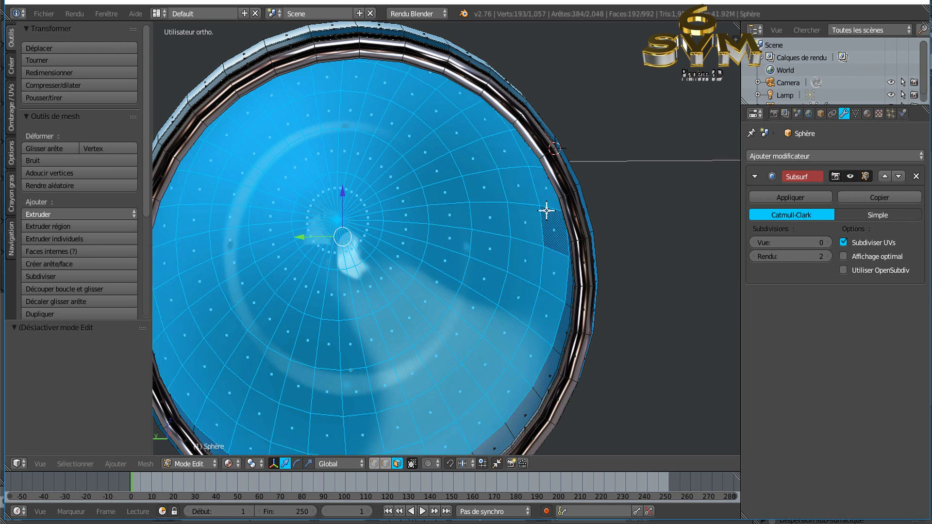
pyautogui.moveTo(487, 307); pyautogui.dragTo(581, 307, button='middle')
pyautogui.keyDown('ctrl'); pyautogui.click(614, 260); pyautogui.keyUp('ctrl')
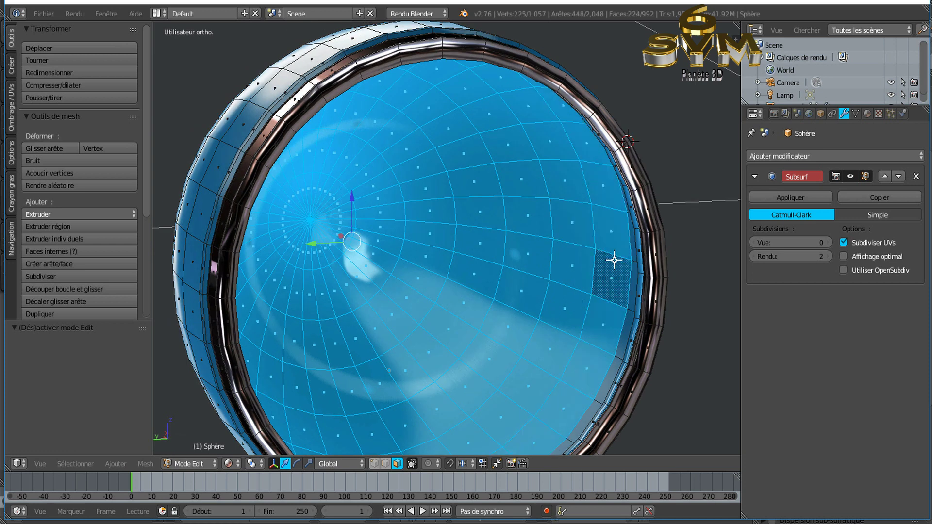
pyautogui.moveTo(624, 329)
pyautogui.mouseDown(button='middle')
pyautogui.moveTo(647, 329)
pyautogui.moveTo(555, 338)
pyautogui.moveTo(578, 358)
pyautogui.moveTo(526, 327)
pyautogui.moveTo(537, 348)
pyautogui.mouseUp(button='middle')
pyautogui.keyDown('ctrl'); pyautogui.click(650, 309); pyautogui.keyUp('ctrl')
pyautogui.moveTo(568, 334); pyautogui.dragTo(461, 333, button='middle')
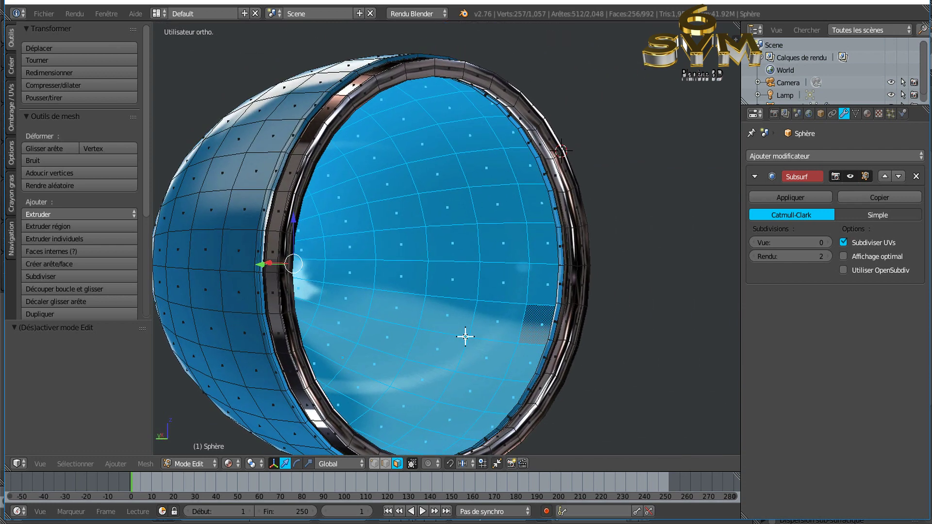
pyautogui.moveTo(316, 333)
pyautogui.mouseDown(button='middle')
pyautogui.moveTo(561, 387)
pyautogui.moveTo(517, 346)
pyautogui.moveTo(423, 377)
pyautogui.moveTo(308, 328)
pyautogui.moveTo(403, 313)
pyautogui.moveTo(387, 337)
pyautogui.mouseUp(button='middle')
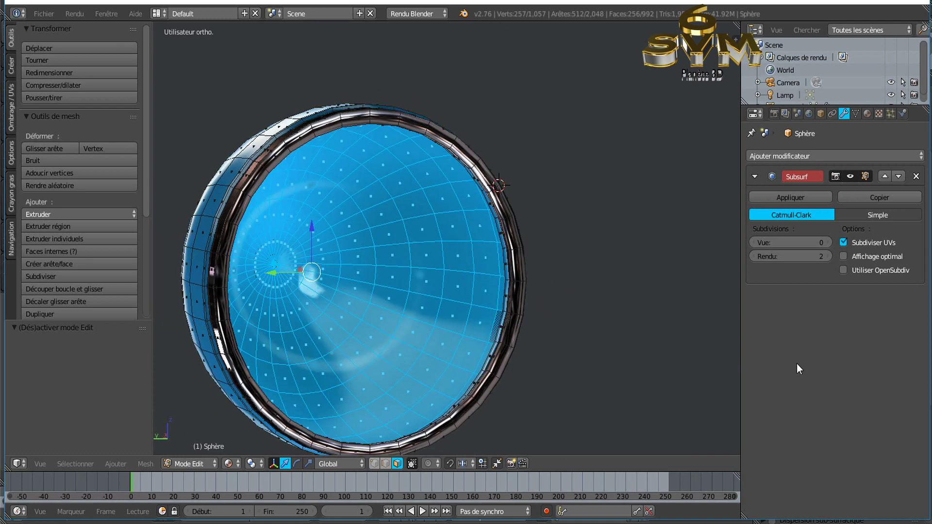
# Step: Add a new material slot with a new Shadeless material
pyautogui.click(867, 113)
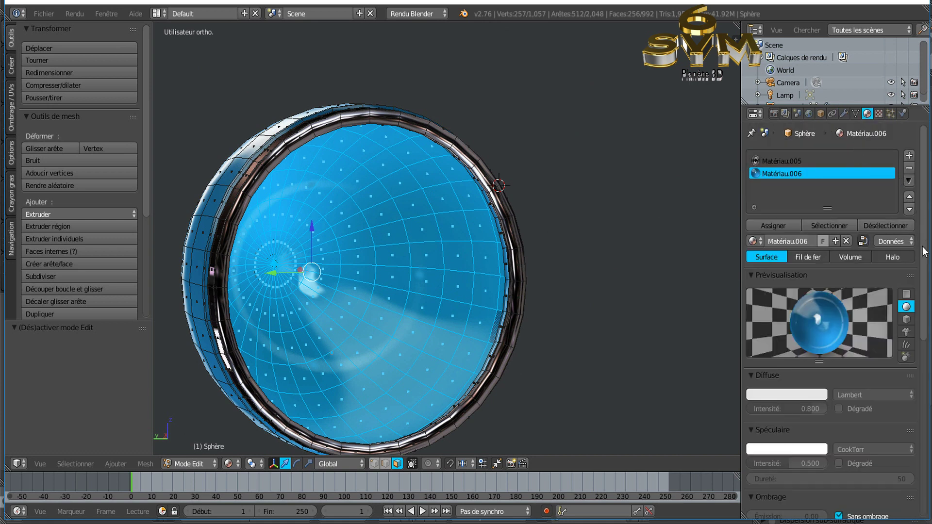
pyautogui.click(910, 156)
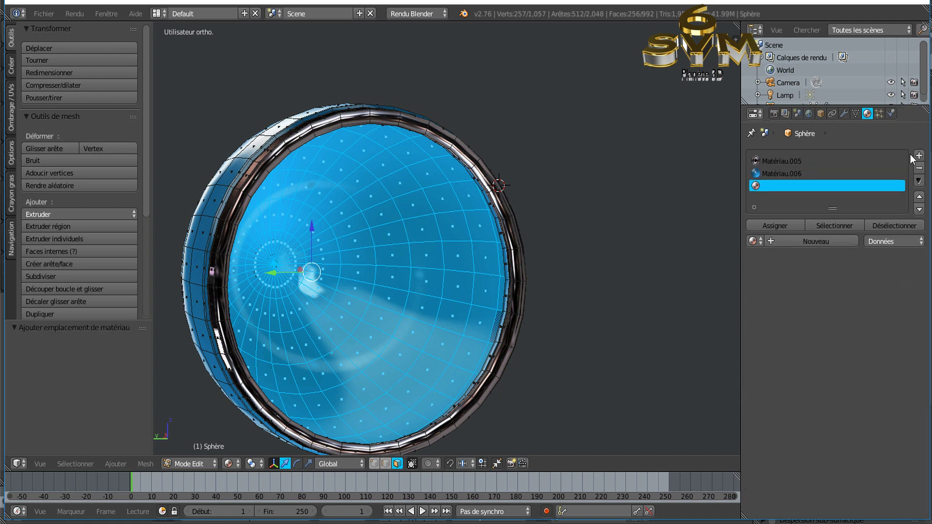
pyautogui.click(824, 242)
pyautogui.scroll(-3, 817, 324)
pyautogui.scroll(-3, 817, 324)
pyautogui.scroll(-5, 817, 327)
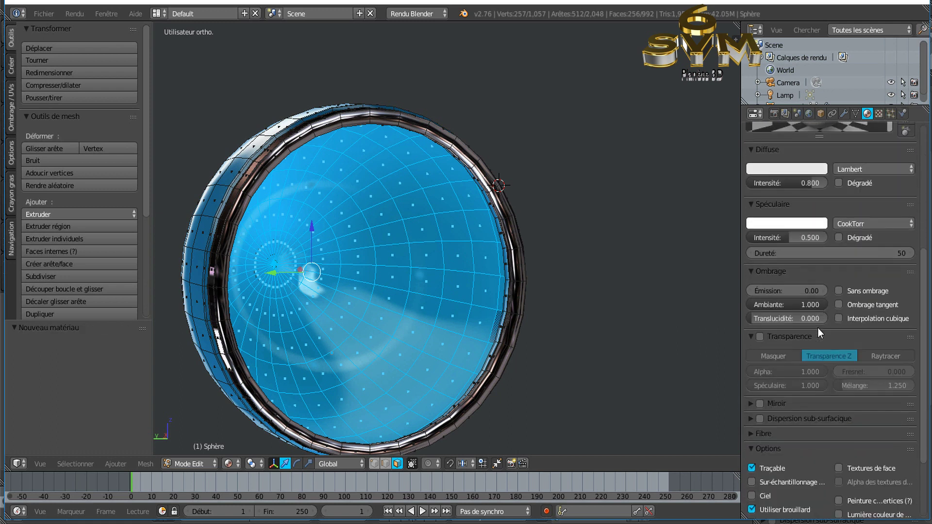
pyautogui.click(838, 290)
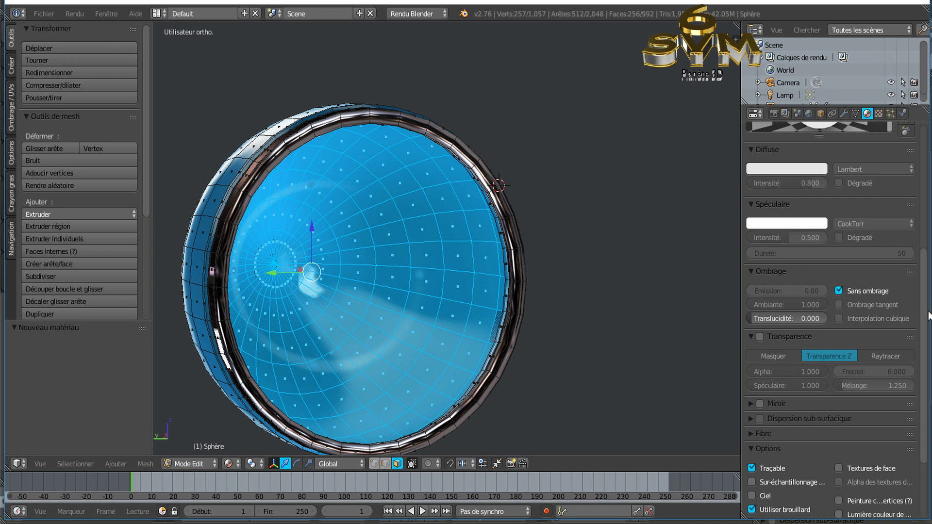
pyautogui.scroll(2, 920, 292)
pyautogui.scroll(3, 914, 213)
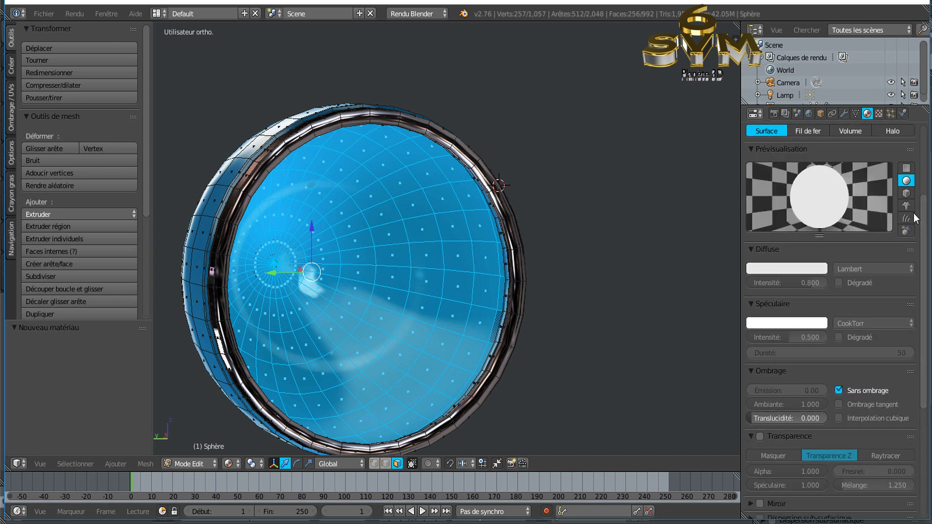
# Step: Create a new texture, Texture.004, keeping its type as Image or Movie
pyautogui.click(879, 113)
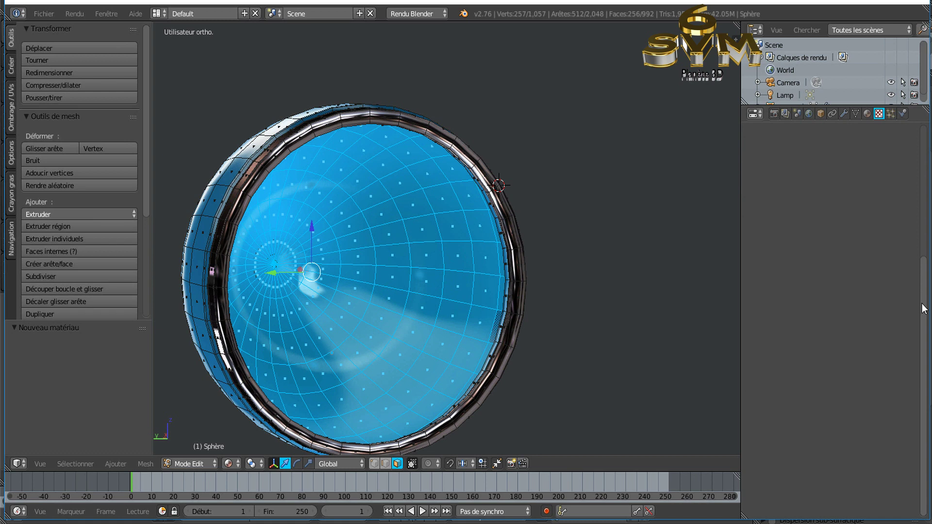
pyautogui.scroll(3, 922, 306)
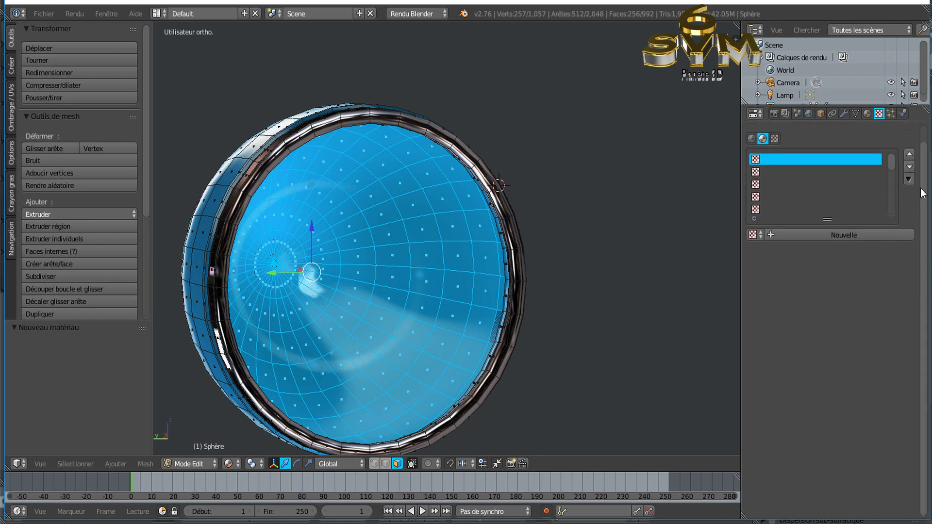
pyautogui.click(810, 239)
pyautogui.click(833, 255)
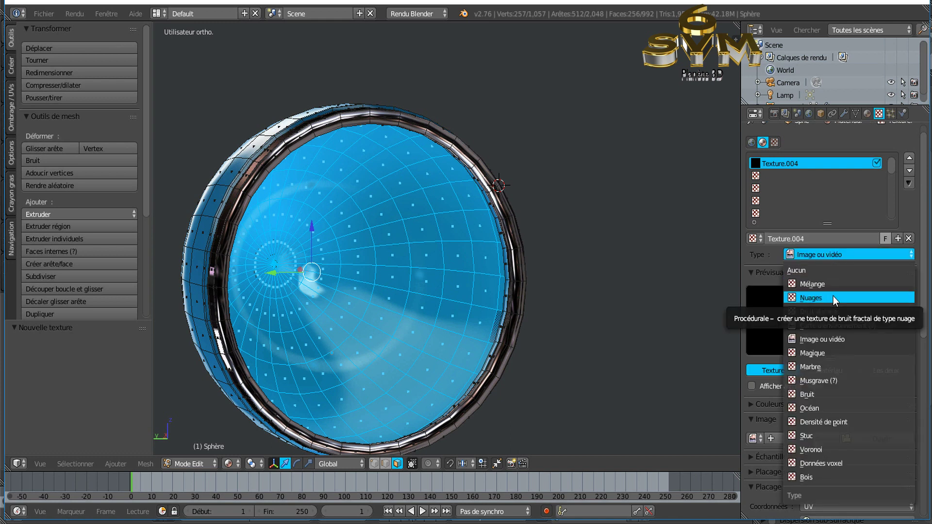
pyautogui.click(839, 339)
pyautogui.scroll(-5, 863, 346)
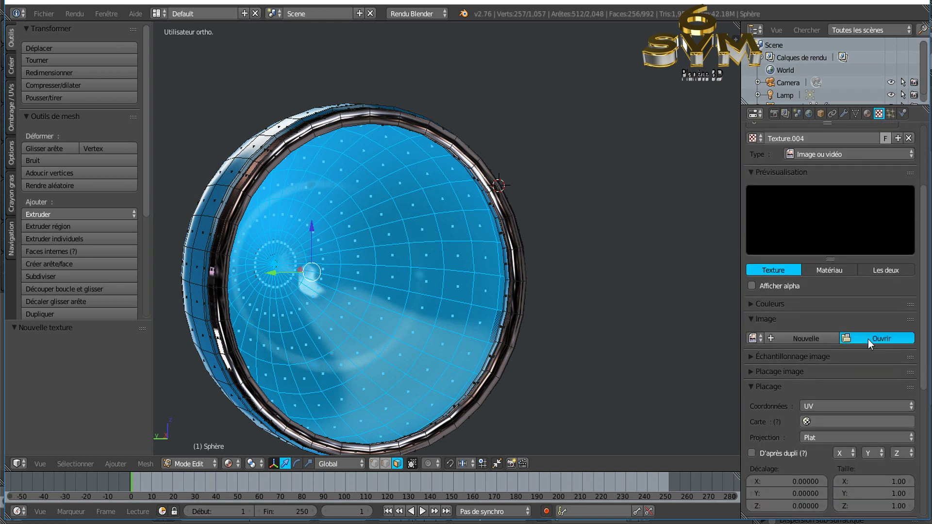
# Step: Browse to the Chrome texture folder and choose chrome.png as the texture image
pyautogui.click(868, 340)
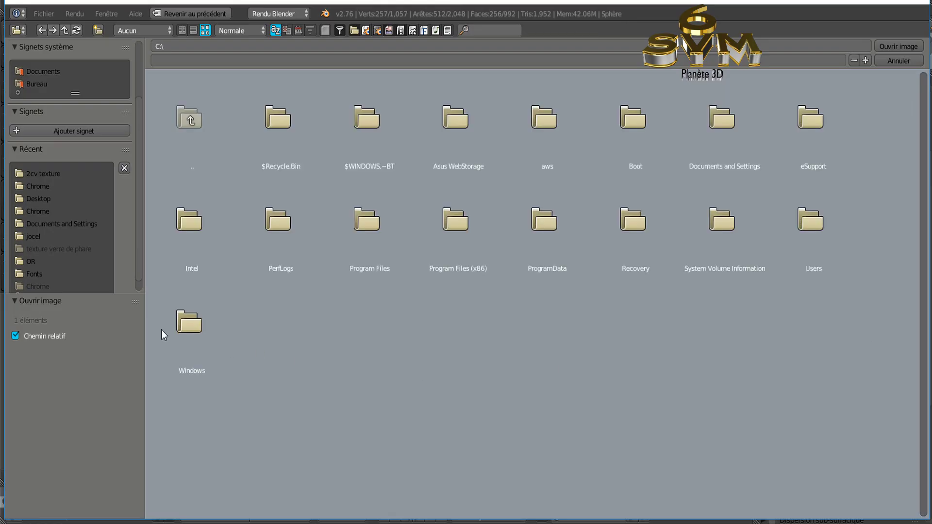
pyautogui.click(31, 211)
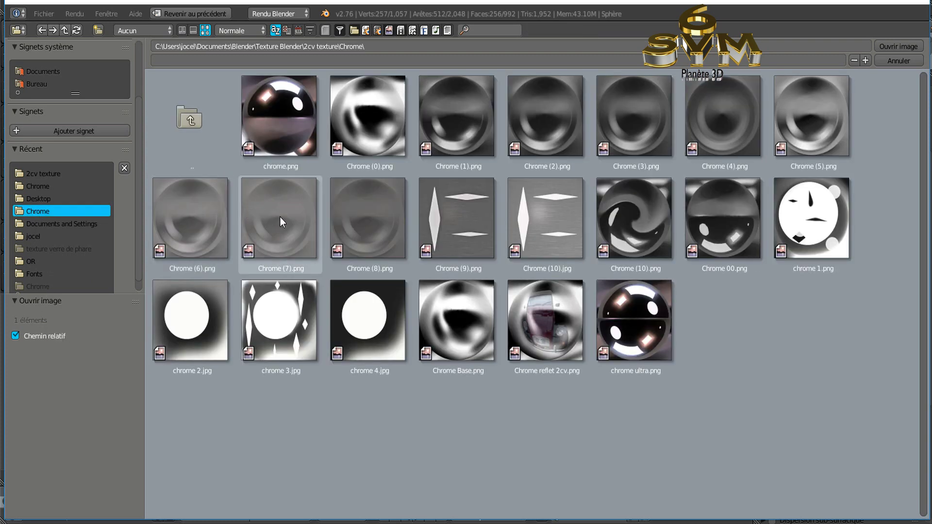
pyautogui.click(284, 112)
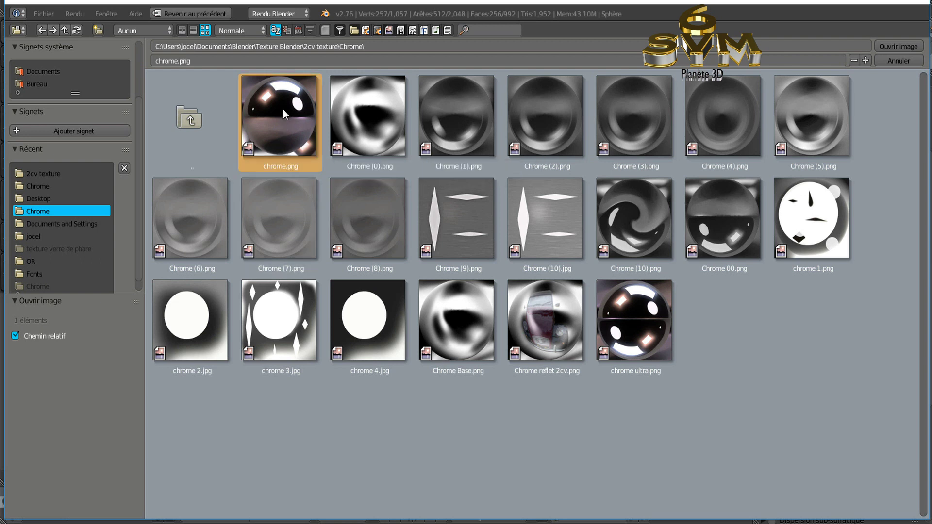
# Step: Load chrome.png and map the texture with Reflection coordinates
pyautogui.click(888, 44)
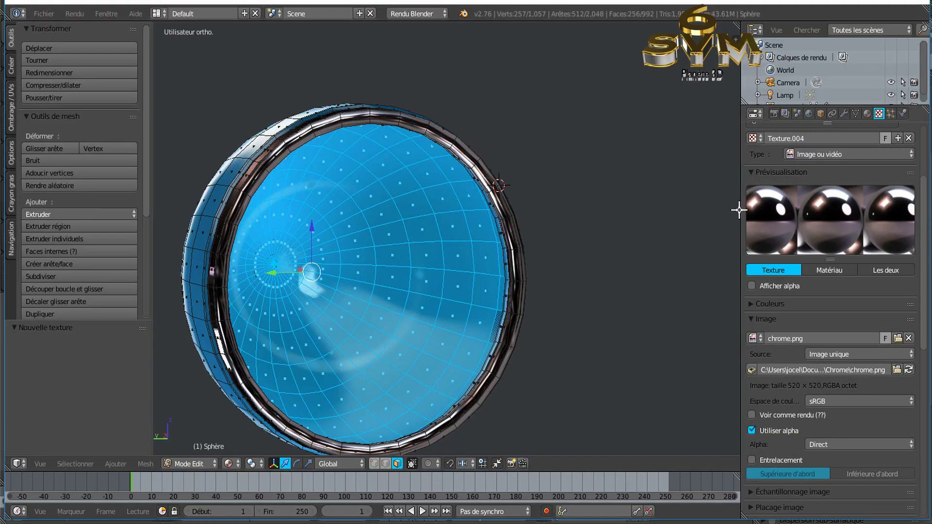
pyautogui.scroll(-1, 630, 295)
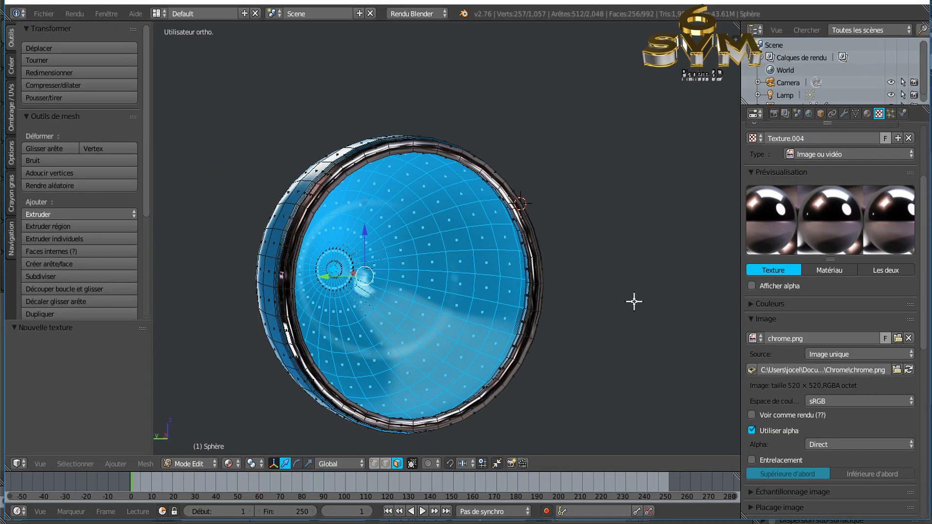
pyautogui.keyDown('shift'); pyautogui.moveTo(628, 306); pyautogui.dragTo(609, 285, button='middle'); pyautogui.keyUp('shift')
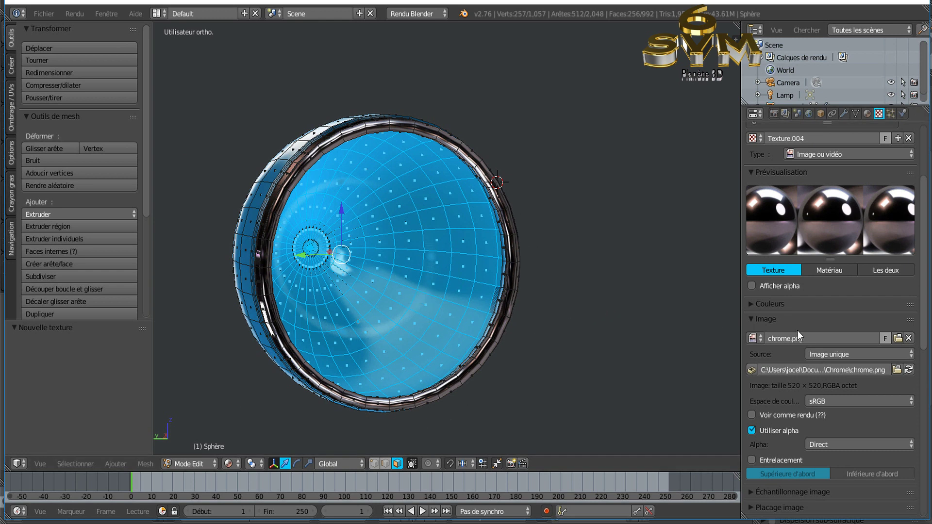
pyautogui.moveTo(924, 316)
pyautogui.mouseDown()
pyautogui.moveTo(930, 260)
pyautogui.moveTo(926, 367)
pyautogui.mouseUp()
pyautogui.click(873, 394)
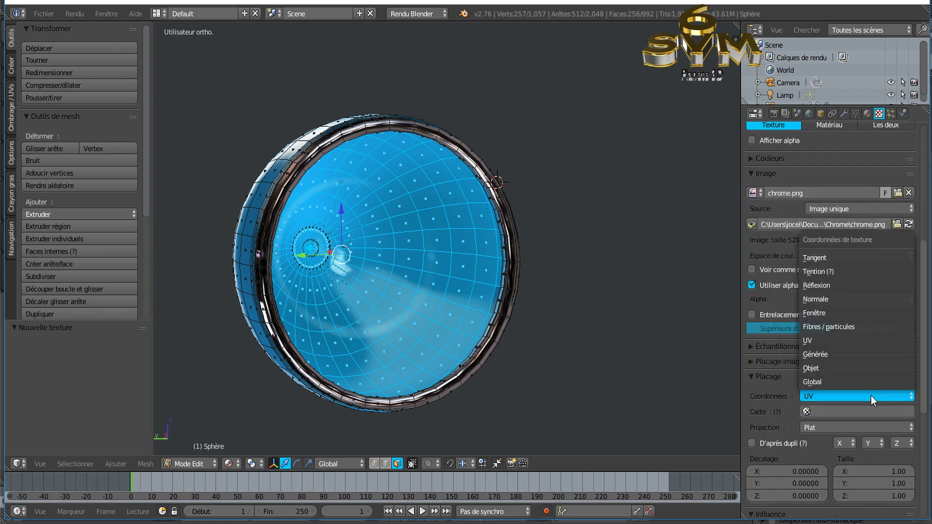
pyautogui.click(870, 290)
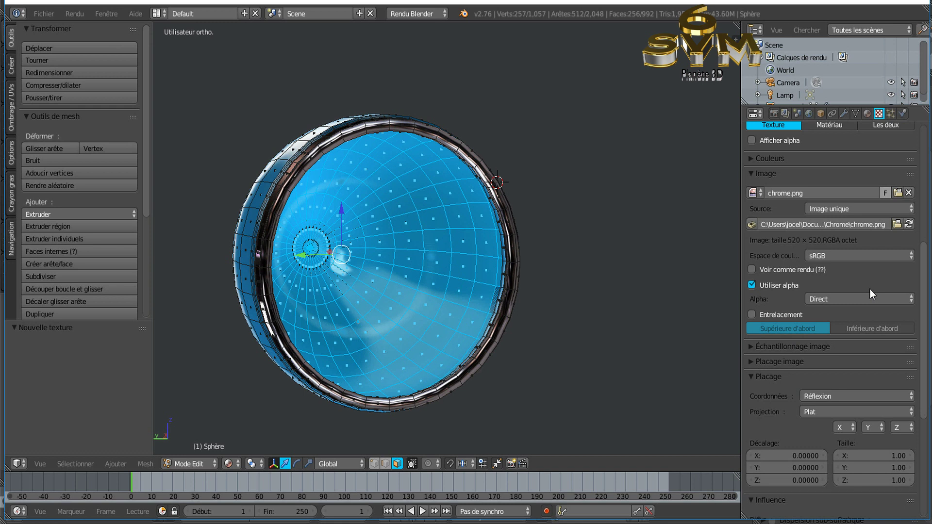
# Step: Assign Matériau.007 to the selected front faces and return to Object Mode
pyautogui.click(867, 113)
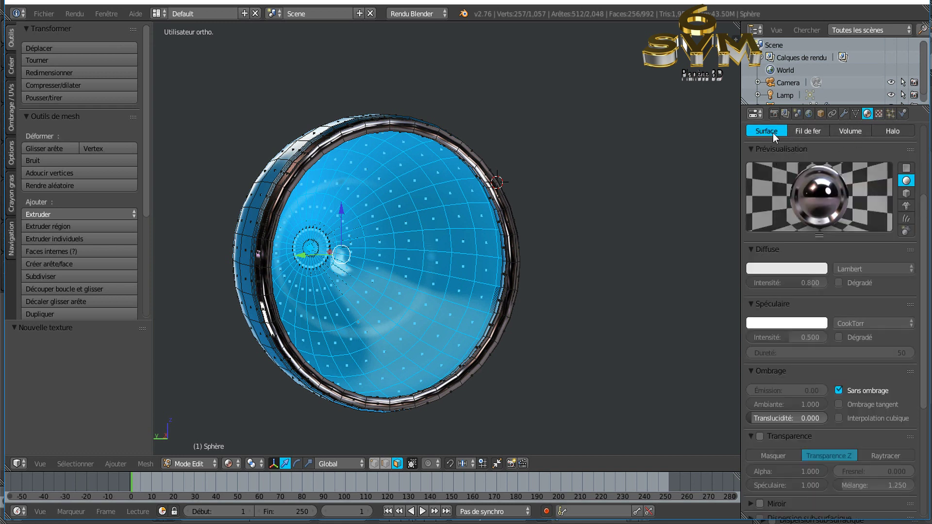
pyautogui.scroll(1, 779, 269)
pyautogui.scroll(5, 772, 238)
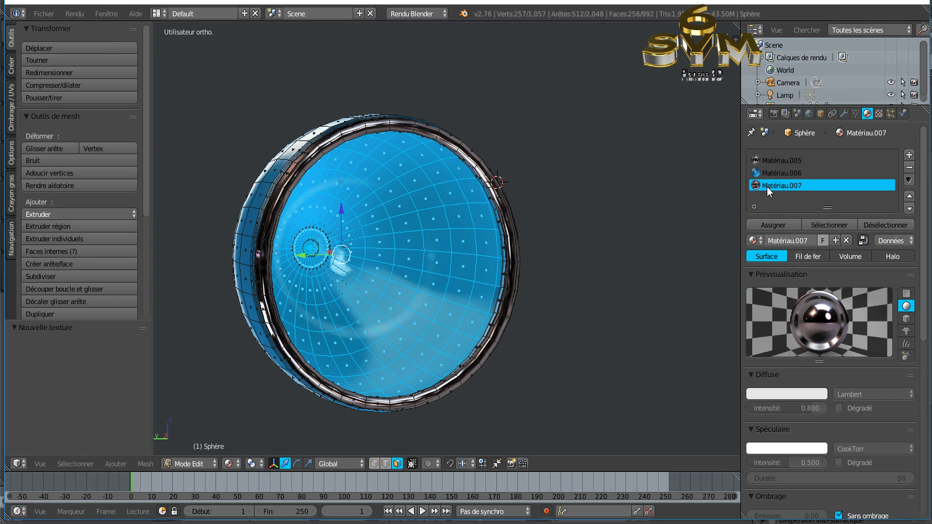
pyautogui.click(773, 226)
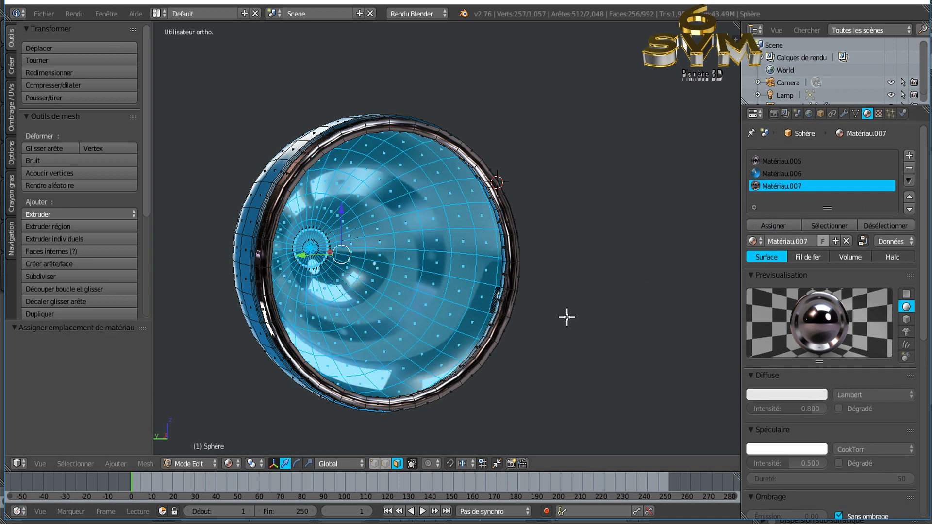
pyautogui.press('Tab')
pyautogui.moveTo(522, 338)
pyautogui.mouseDown(button='middle')
pyautogui.moveTo(553, 387)
pyautogui.moveTo(603, 339)
pyautogui.mouseUp(button='middle')
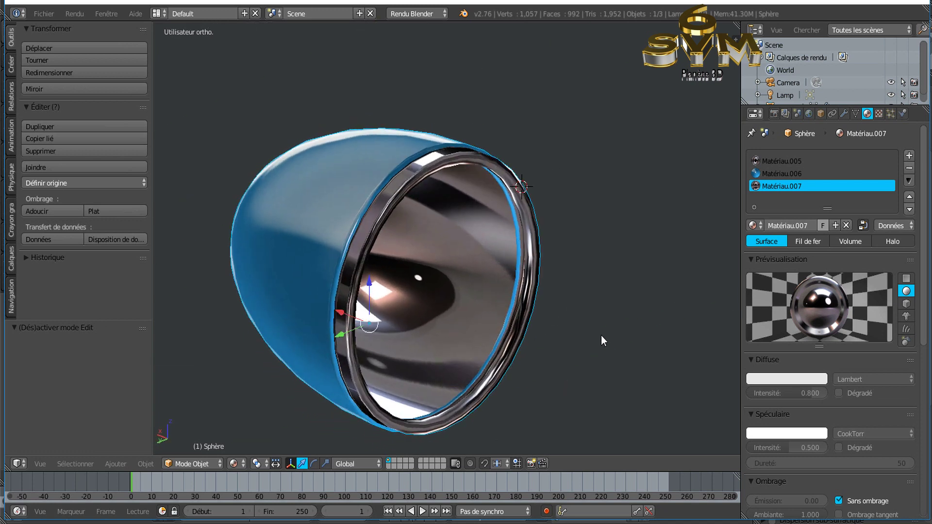
# Step: Set the Subsurf modifier's viewport level to 2 and inspect the smoothed lamp from several angles
pyautogui.click(844, 114)
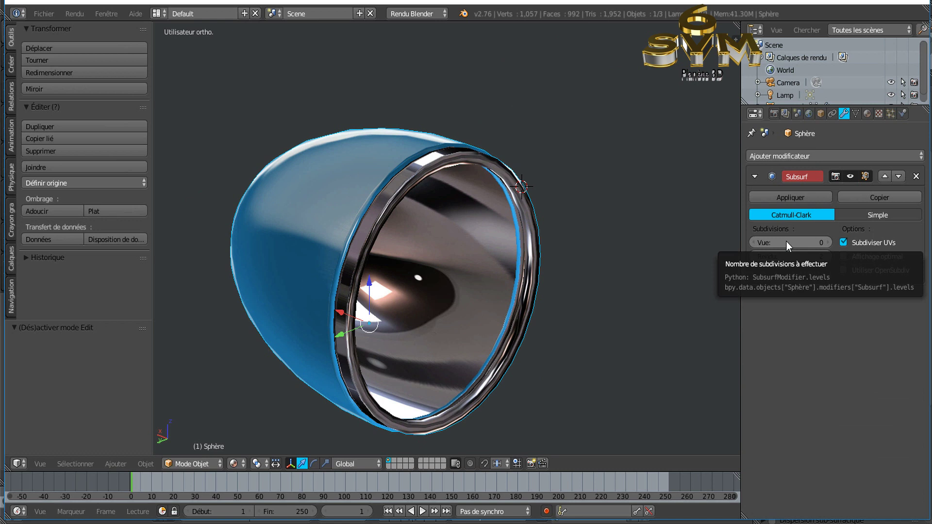
pyautogui.click(828, 244)
pyautogui.click(828, 243)
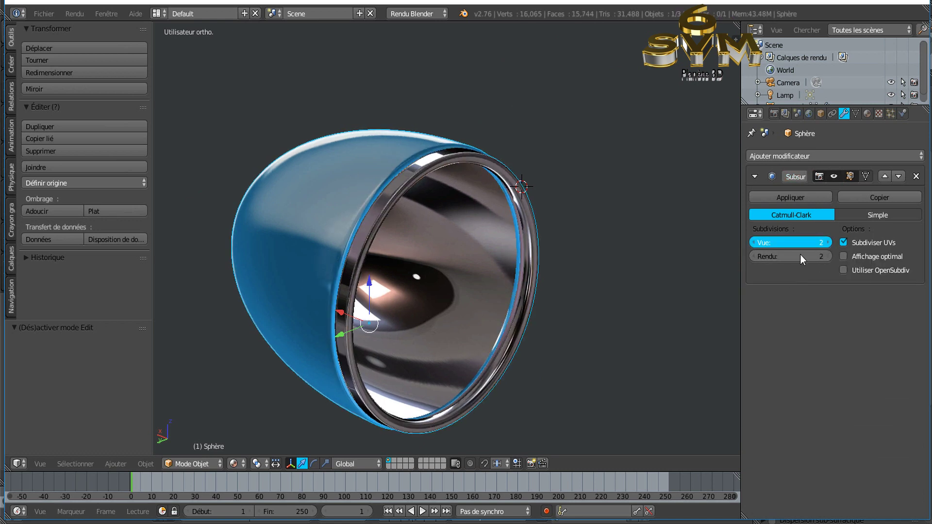
pyautogui.moveTo(777, 243); pyautogui.dragTo(762, 243)
pyautogui.moveTo(598, 297)
pyautogui.mouseDown(button='middle')
pyautogui.moveTo(499, 379)
pyautogui.moveTo(563, 345)
pyautogui.moveTo(469, 343)
pyautogui.moveTo(470, 364)
pyautogui.moveTo(496, 359)
pyautogui.moveTo(481, 342)
pyautogui.mouseUp(button='middle')
pyautogui.scroll(5, 355, 266)
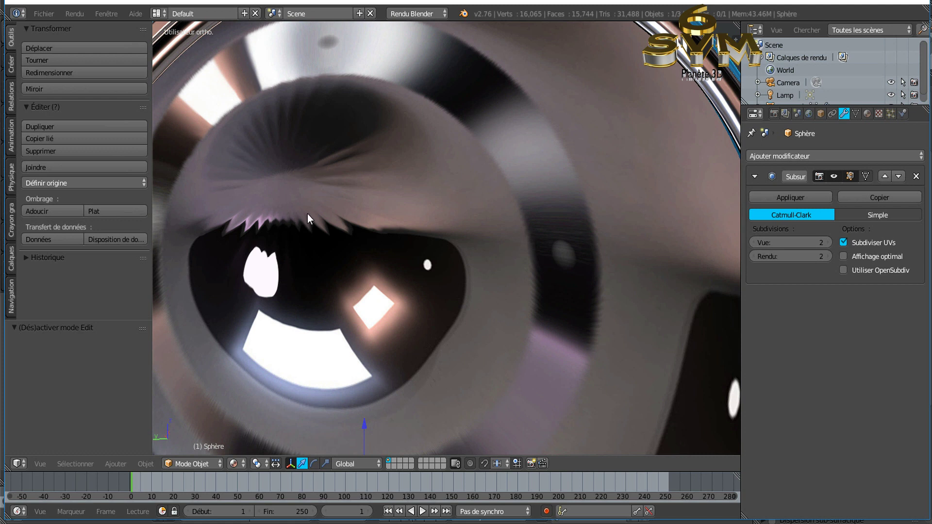
pyautogui.scroll(-4, 308, 213)
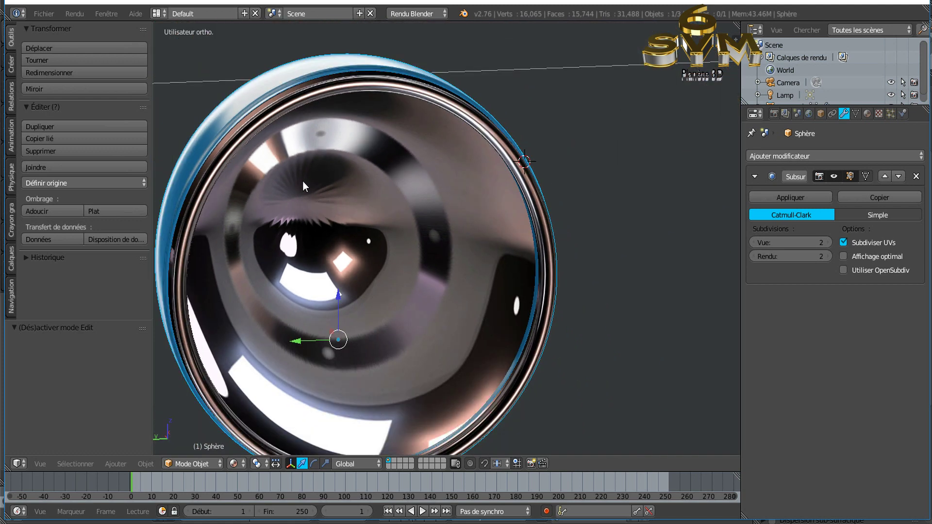
pyautogui.scroll(-2, 295, 214)
pyautogui.moveTo(392, 246)
pyautogui.mouseDown(button='middle')
pyautogui.moveTo(361, 283)
pyautogui.moveTo(372, 273)
pyautogui.moveTo(379, 283)
pyautogui.moveTo(298, 336)
pyautogui.moveTo(450, 280)
pyautogui.moveTo(378, 229)
pyautogui.moveTo(421, 249)
pyautogui.moveTo(394, 250)
pyautogui.moveTo(626, 249)
pyautogui.mouseUp(button='middle')
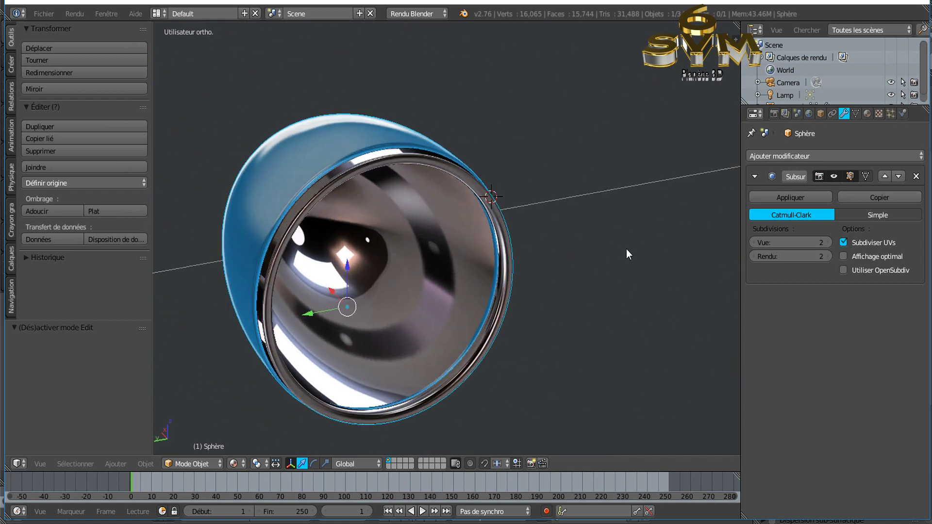
pyautogui.moveTo(363, 271); pyautogui.dragTo(427, 273, button='middle')
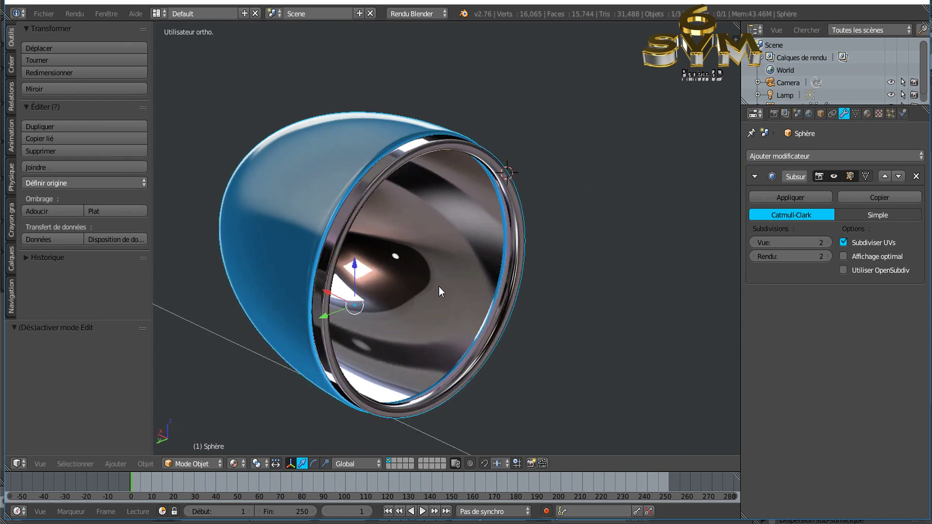
pyautogui.moveTo(450, 314)
pyautogui.mouseDown(button='middle')
pyautogui.moveTo(509, 294)
pyautogui.moveTo(249, 301)
pyautogui.moveTo(261, 304)
pyautogui.mouseUp(button='middle')
pyautogui.scroll(1, 261, 305)
pyautogui.scroll(1, 219, 313)
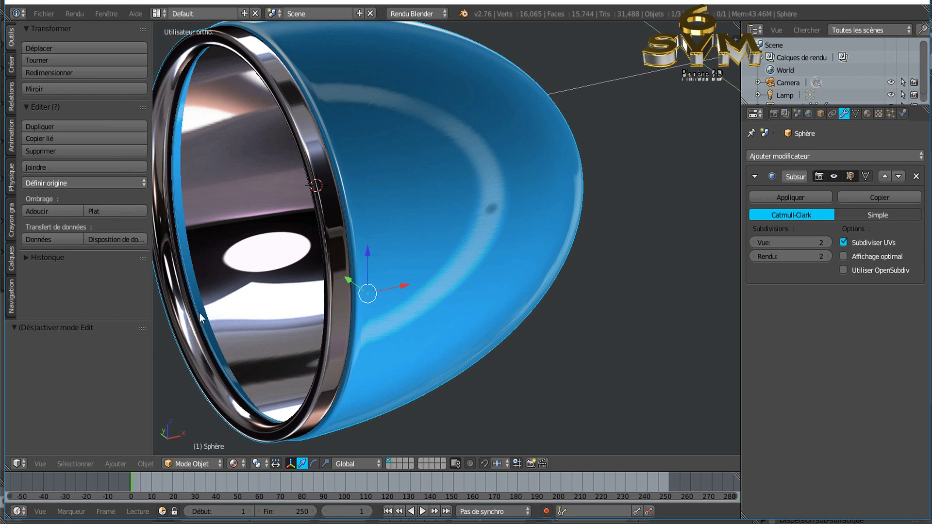
# Step: Enter Edit Mode and set the Subsurf viewport level to 0
pyautogui.press('Tab')
pyautogui.scroll(2, 209, 291)
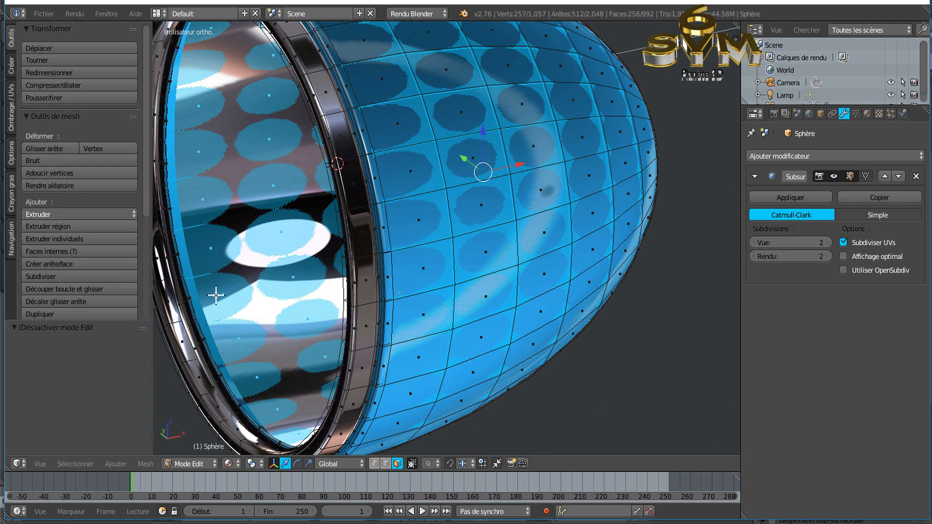
pyautogui.moveTo(241, 285); pyautogui.dragTo(384, 318, button='middle')
pyautogui.scroll(2, 387, 318)
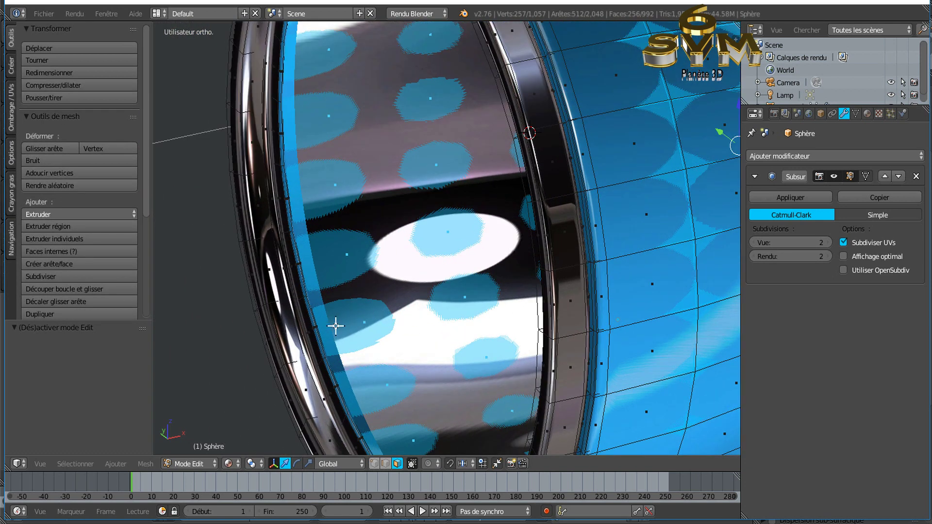
pyautogui.scroll(1, 321, 338)
pyautogui.moveTo(321, 338); pyautogui.dragTo(350, 330, button='middle')
pyautogui.click(754, 242)
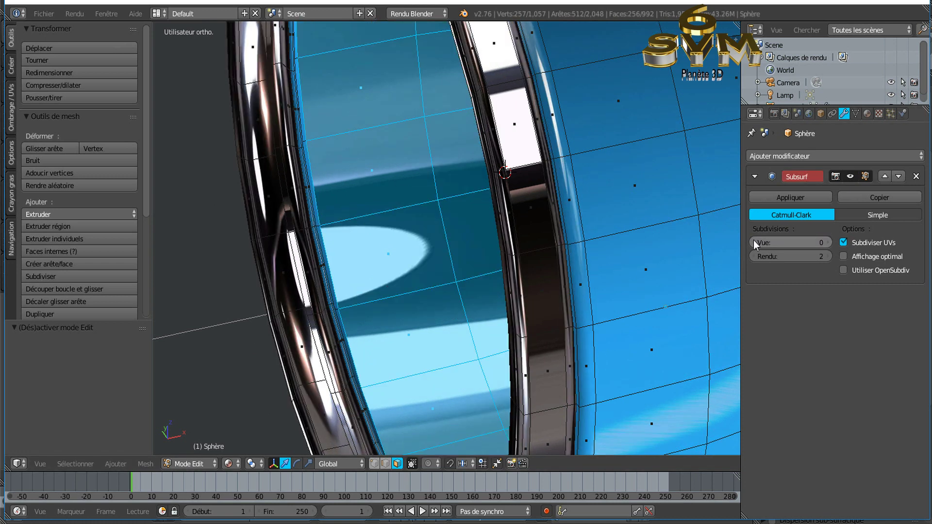
# Step: Extrude a thin face strip along the shell's inner edge
pyautogui.scroll(1, 350, 276)
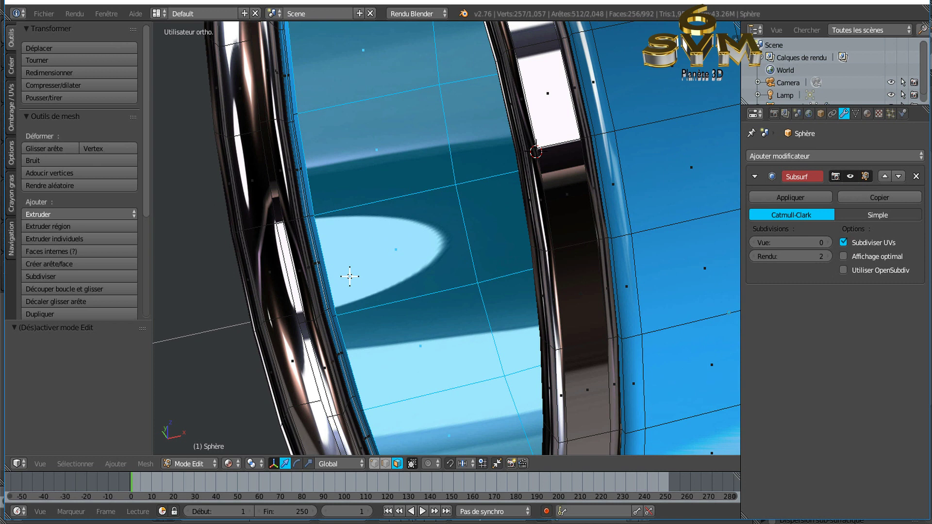
pyautogui.scroll(1, 349, 275)
pyautogui.scroll(2, 349, 275)
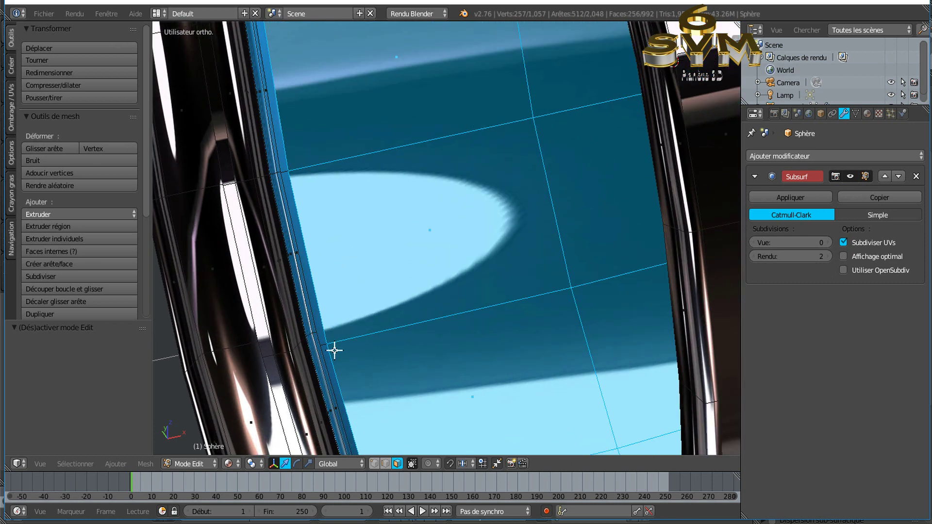
pyautogui.keyDown('ctrl'); pyautogui.rightClick(326, 346); pyautogui.keyUp('ctrl')
pyautogui.scroll(-3, 326, 346)
pyautogui.scroll(-2, 359, 333)
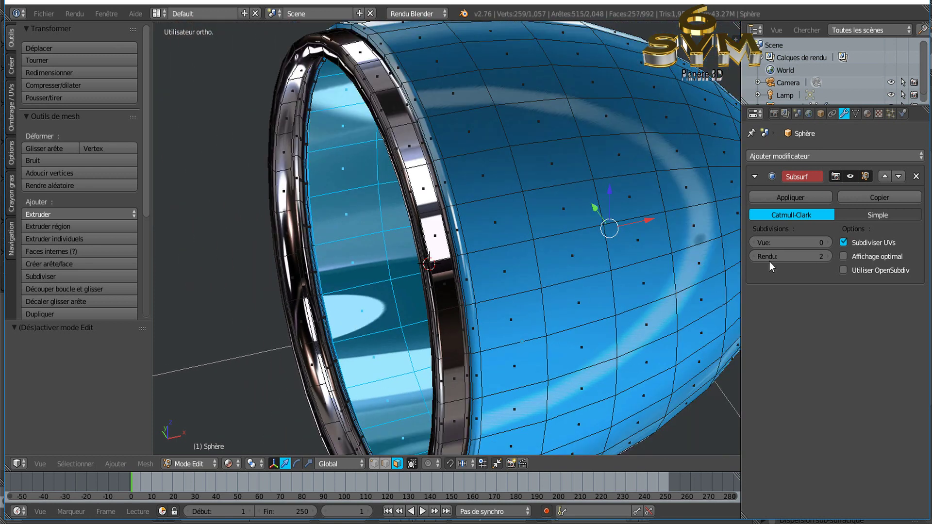
# Step: Select the new strip, assign it Matériau.007, and return to Object Mode
pyautogui.click(868, 114)
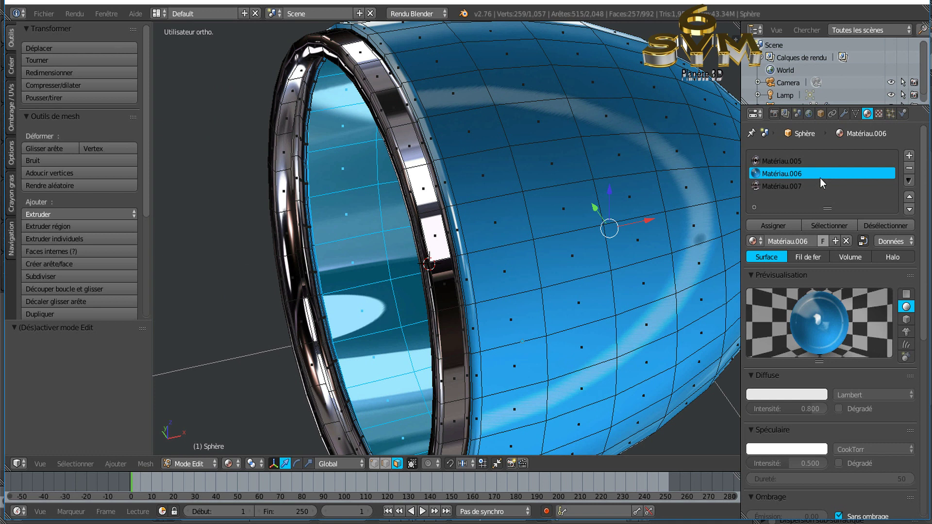
pyautogui.click(878, 115)
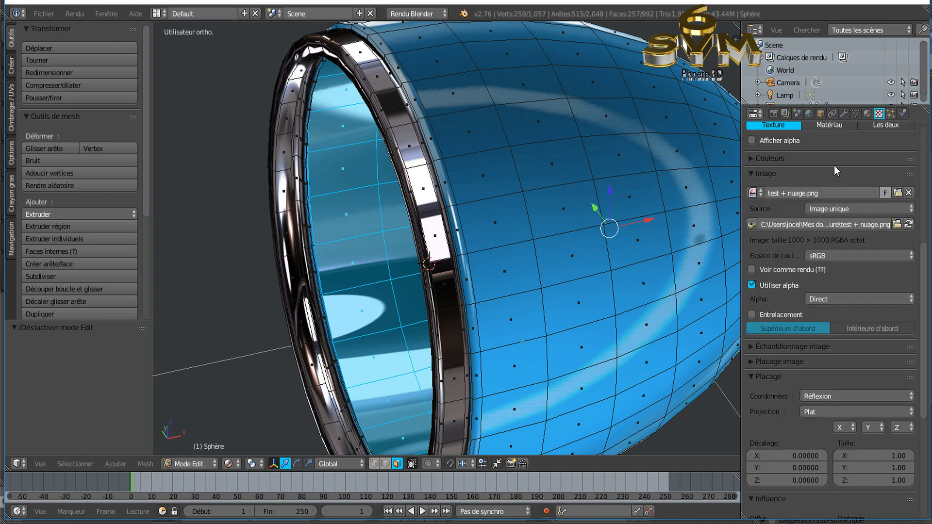
pyautogui.scroll(5, 924, 274)
pyautogui.scroll(1, 830, 316)
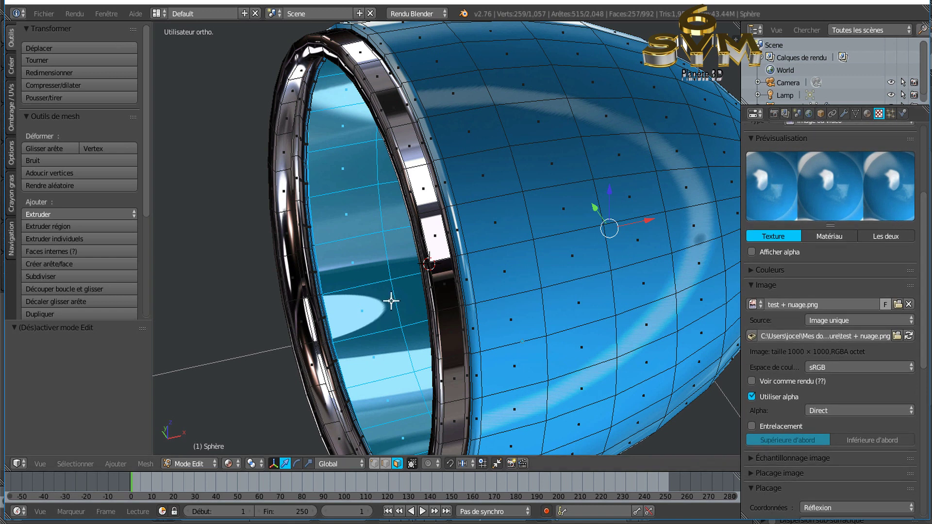
pyautogui.moveTo(361, 260); pyautogui.dragTo(361, 260)
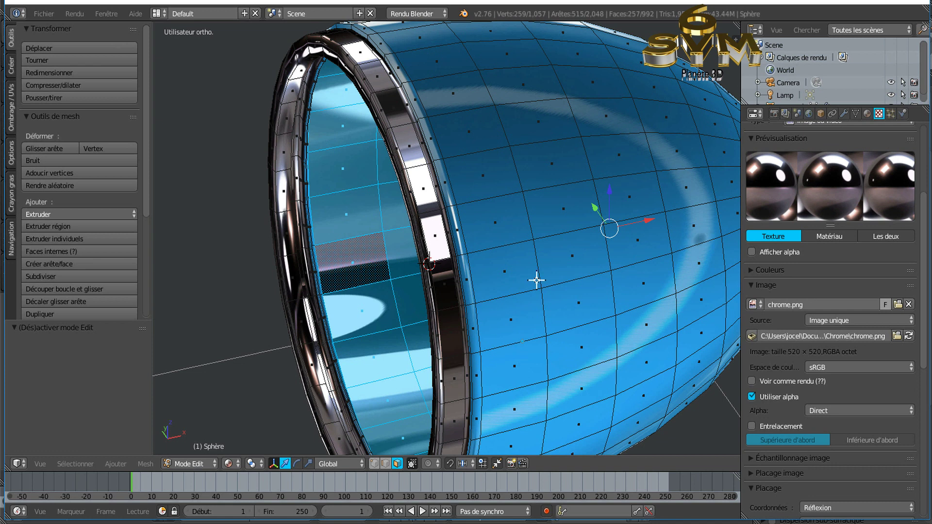
pyautogui.scroll(3, 821, 271)
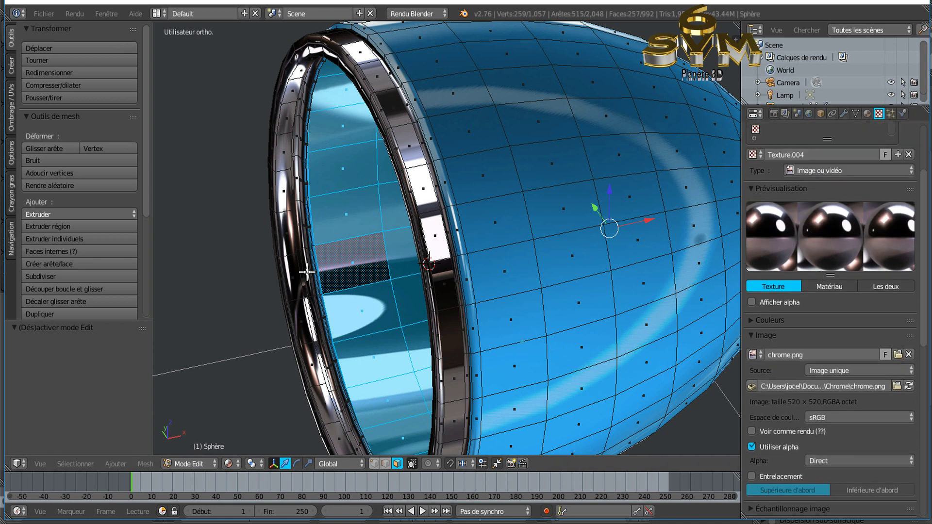
pyautogui.moveTo(828, 139); pyautogui.dragTo(831, 173)
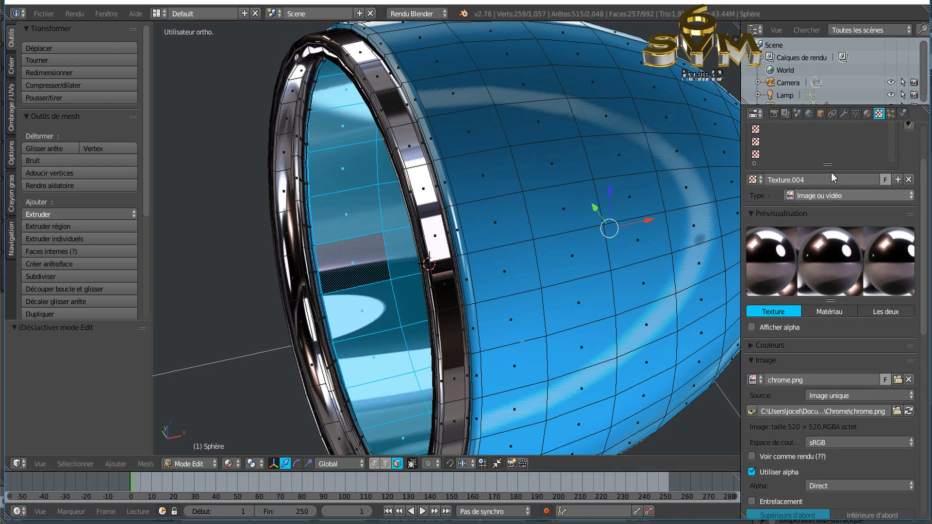
pyautogui.click(866, 112)
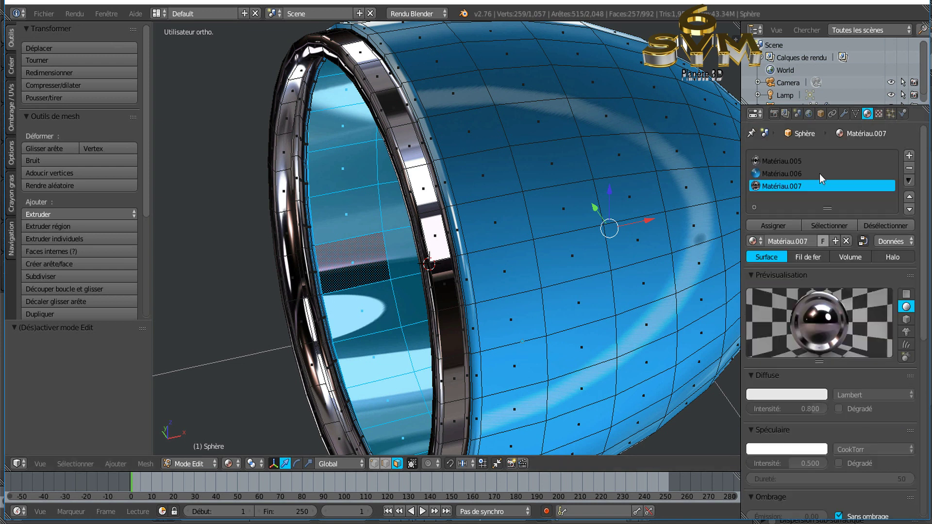
pyautogui.click(776, 224)
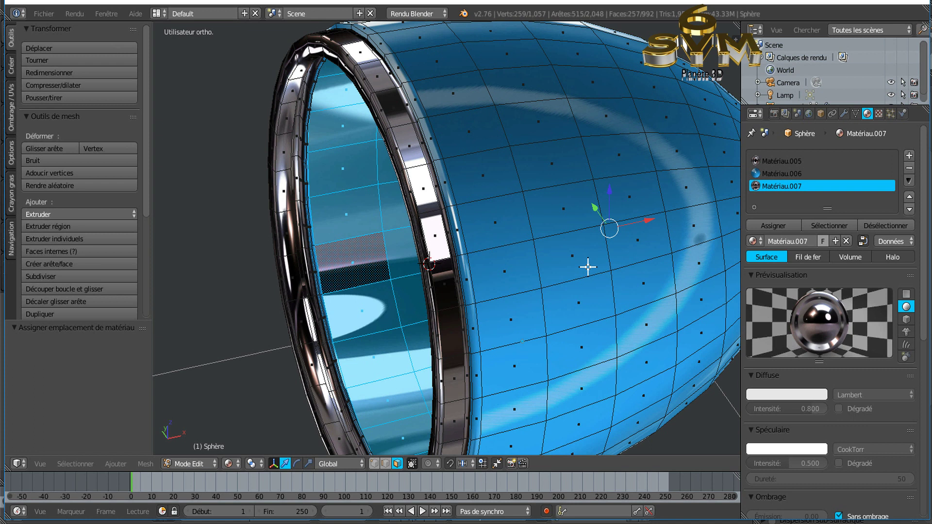
pyautogui.press('Tab')
pyautogui.press('Tab')
pyautogui.press('Tab')
pyautogui.scroll(-4, 319, 296)
pyautogui.moveTo(327, 298)
pyautogui.mouseDown(button='middle')
pyautogui.moveTo(480, 306)
pyautogui.moveTo(547, 275)
pyautogui.mouseUp(button='middle')
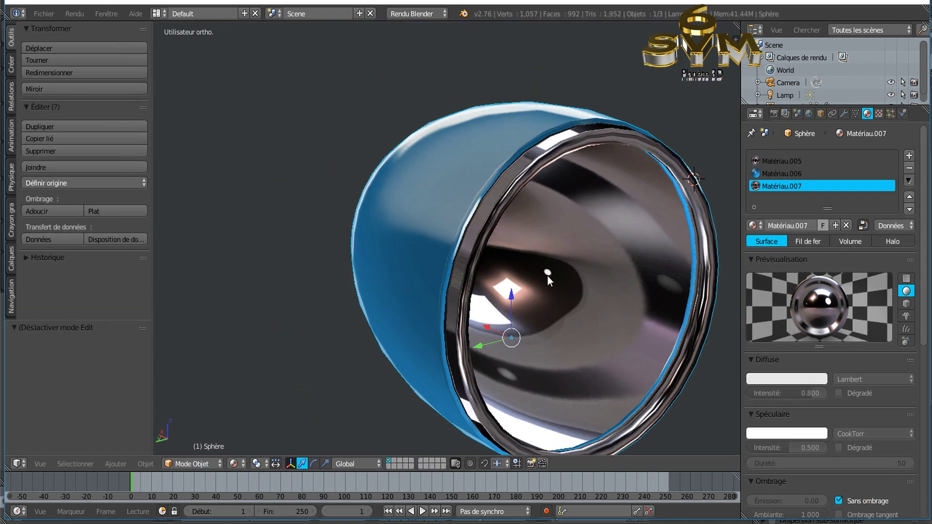
# Step: Enter Edit Mode and zoom in close on the shell's inner ring
pyautogui.keyDown('shift'); pyautogui.moveTo(650, 265); pyautogui.dragTo(523, 284, button='middle'); pyautogui.keyUp('shift')
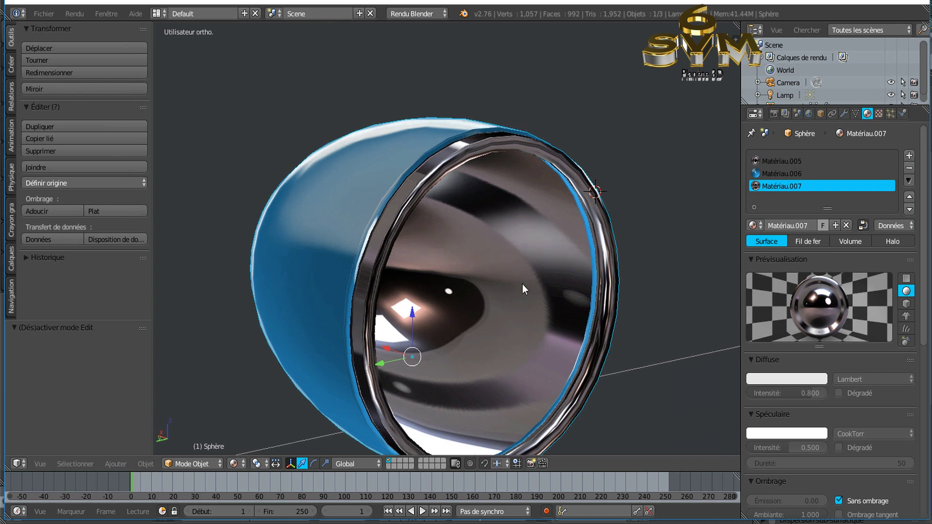
pyautogui.press('Tab')
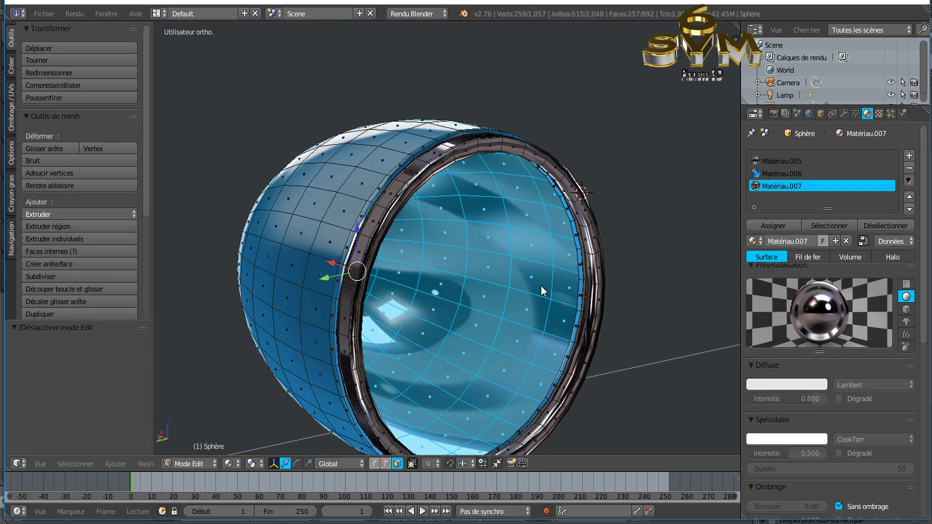
pyautogui.scroll(3, 551, 291)
pyautogui.scroll(3, 568, 301)
pyautogui.moveTo(604, 315); pyautogui.dragTo(632, 301, button='middle')
pyautogui.scroll(2, 643, 302)
pyautogui.scroll(2, 641, 303)
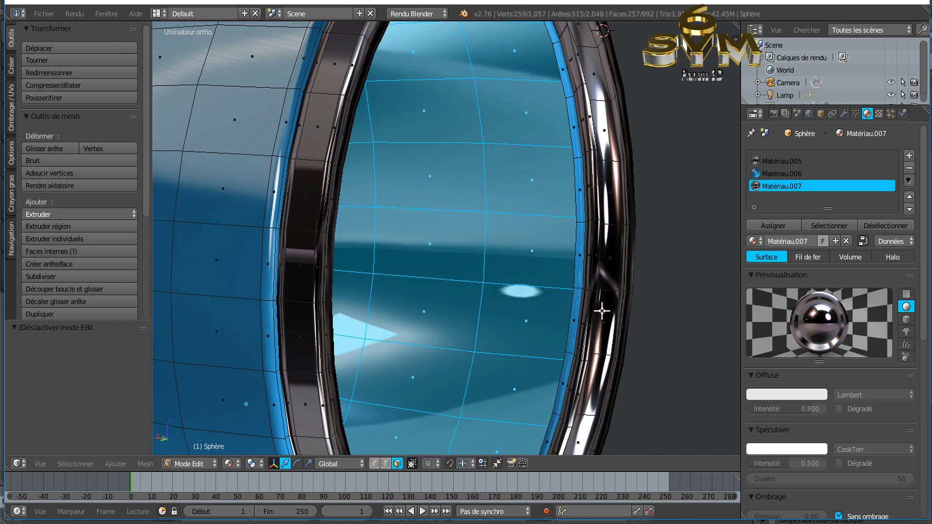
pyautogui.scroll(2, 600, 309)
pyautogui.scroll(2, 579, 307)
pyautogui.scroll(2, 556, 298)
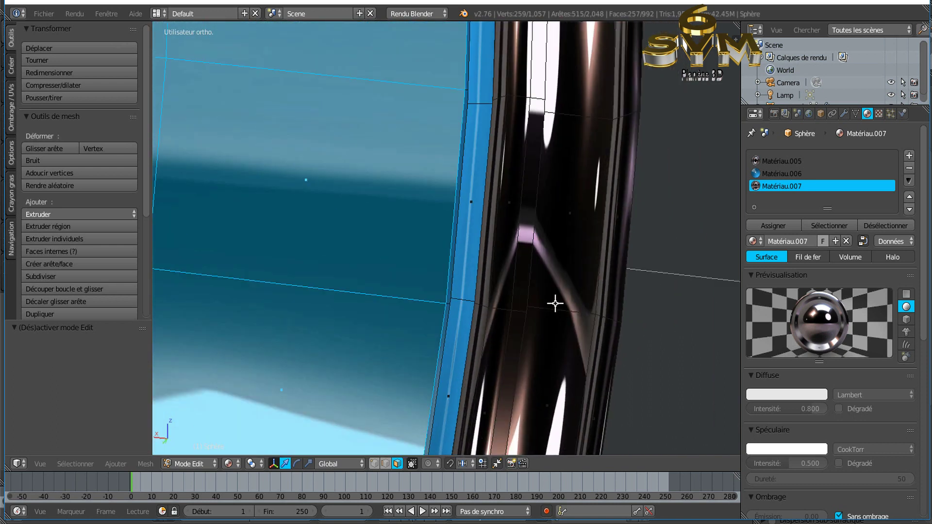
pyautogui.scroll(2, 474, 286)
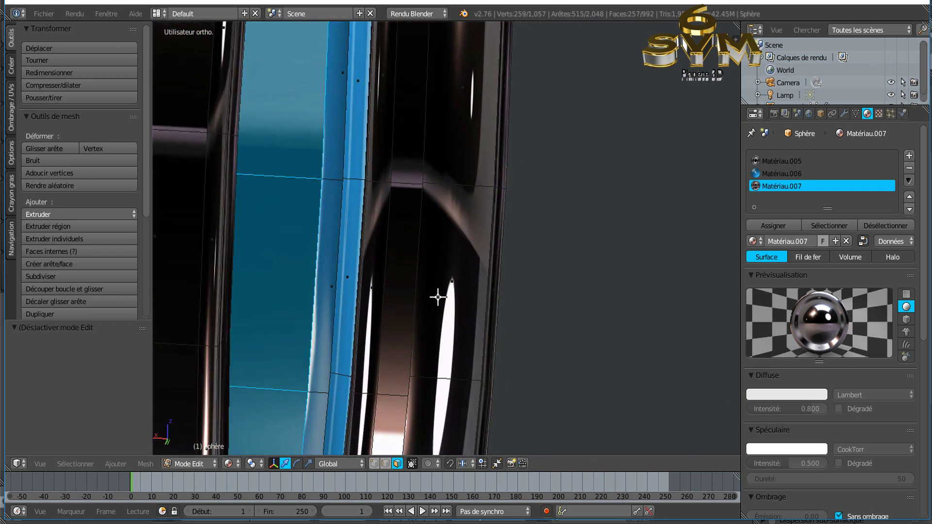
# Step: Select the inner ring of faces and assign it the chrome Matériau.007
pyautogui.keyDown('alt'); pyautogui.keyDown('shift'); pyautogui.rightClick(332, 179); pyautogui.keyUp('shift'); pyautogui.keyUp('alt')
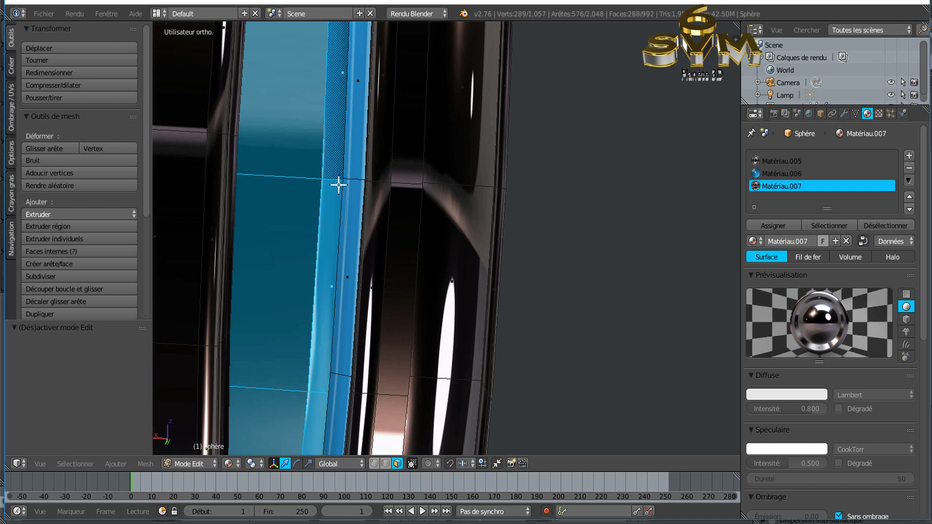
pyautogui.scroll(-1, 578, 308)
pyautogui.scroll(-1, 580, 309)
pyautogui.scroll(-2, 551, 326)
pyautogui.scroll(-2, 551, 327)
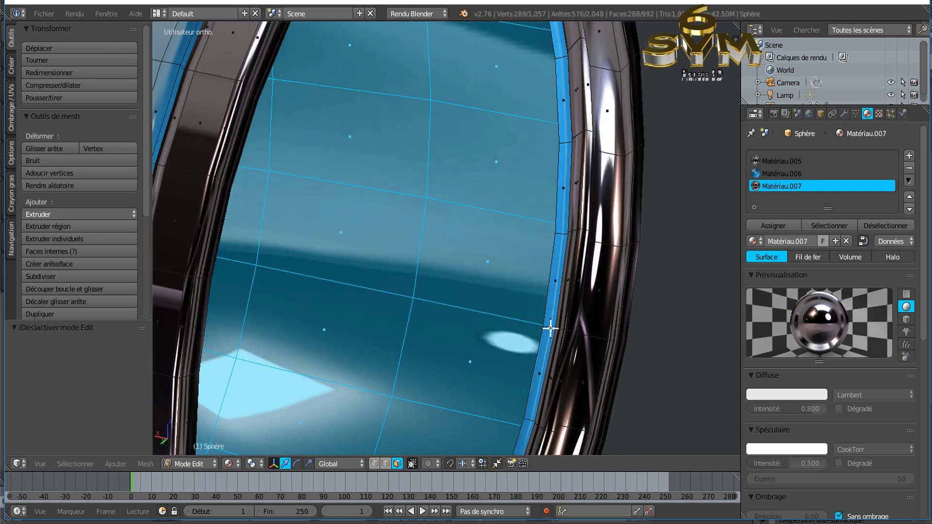
pyautogui.click(779, 226)
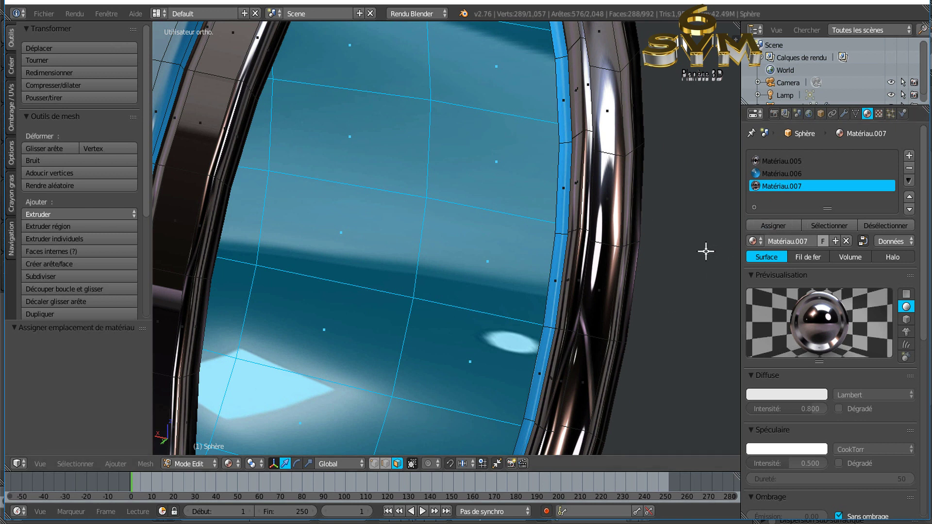
pyautogui.press('Tab')
pyautogui.press('Tab')
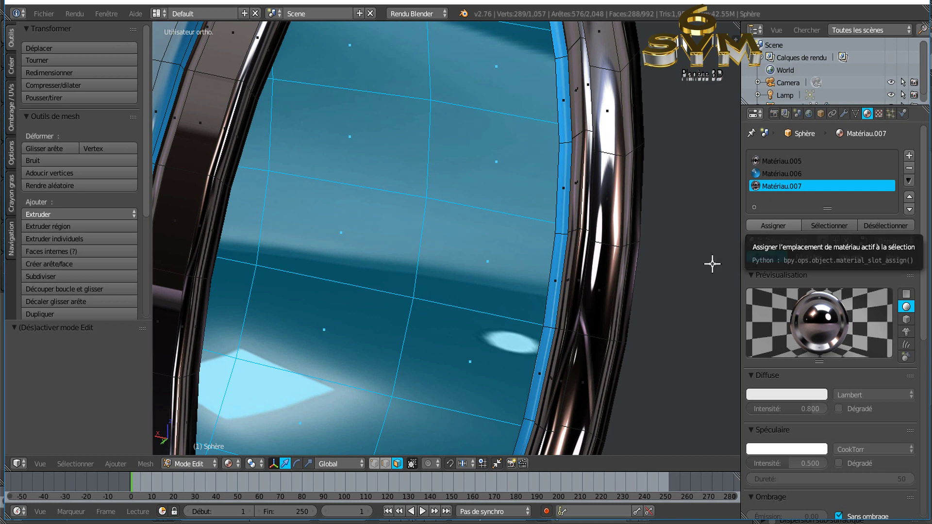
# Step: Give the inner rim edge loop Matériau.007 too, then view the shell from the front
pyautogui.moveTo(711, 262); pyautogui.dragTo(649, 299, button='middle')
pyautogui.scroll(-3, 649, 300)
pyautogui.moveTo(597, 312); pyautogui.dragTo(597, 303, button='middle')
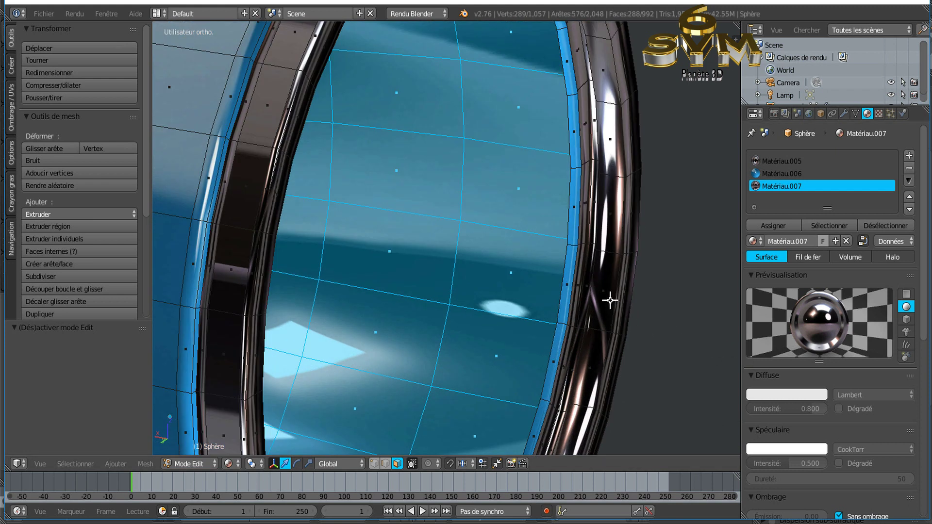
pyautogui.keyDown('alt'); pyautogui.keyDown('shift'); pyautogui.rightClick(573, 245); pyautogui.keyUp('shift'); pyautogui.keyUp('alt')
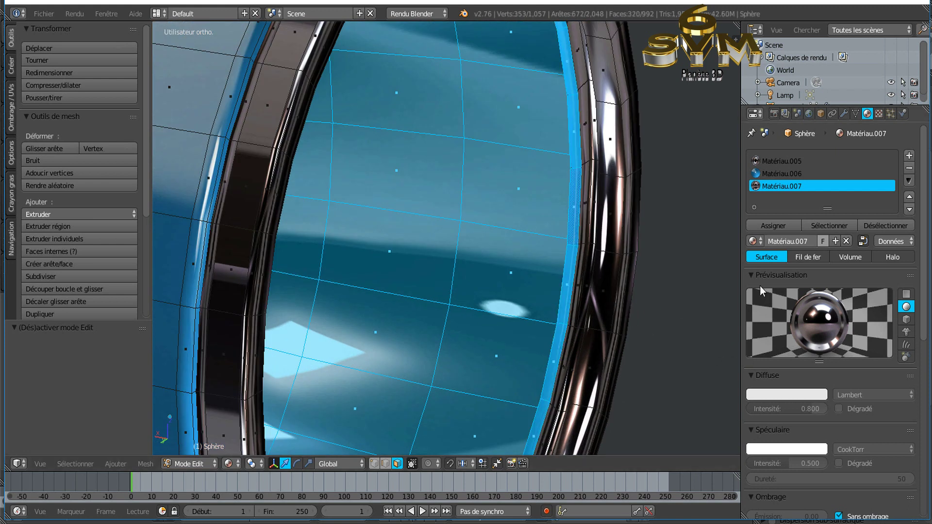
pyautogui.click(783, 225)
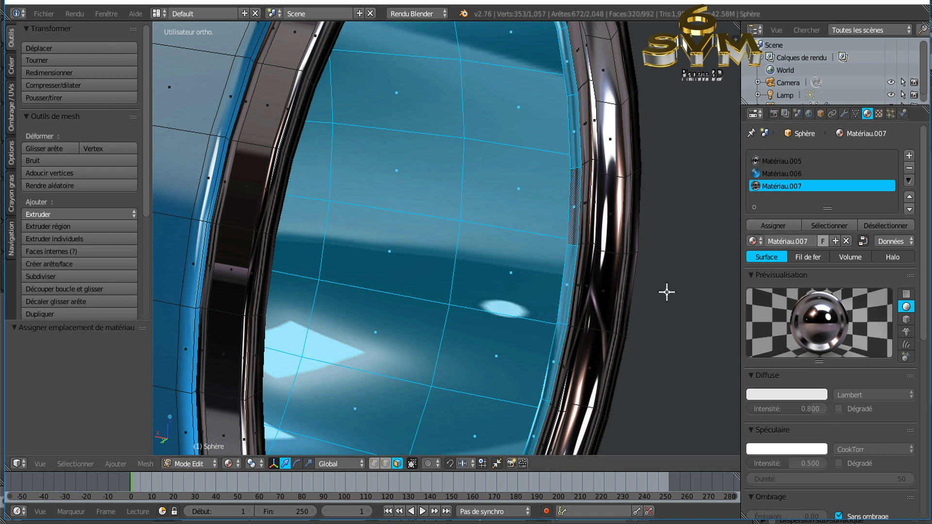
pyautogui.press('Tab')
pyautogui.scroll(-5, 642, 309)
pyautogui.moveTo(640, 310)
pyautogui.mouseDown(button='middle')
pyautogui.moveTo(605, 352)
pyautogui.moveTo(561, 357)
pyautogui.moveTo(474, 345)
pyautogui.moveTo(406, 386)
pyautogui.moveTo(436, 406)
pyautogui.moveTo(485, 366)
pyautogui.moveTo(551, 358)
pyautogui.mouseUp(button='middle')
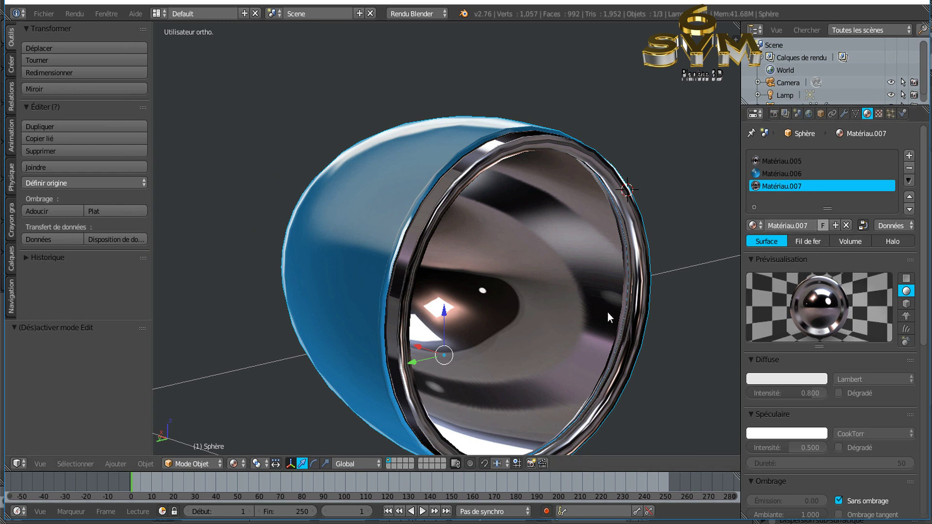
# Step: From front view, set the Subsurf viewport level back to 2 and check the chrome rim
pyautogui.press('KP_1')
pyautogui.scroll(-3, 656, 346)
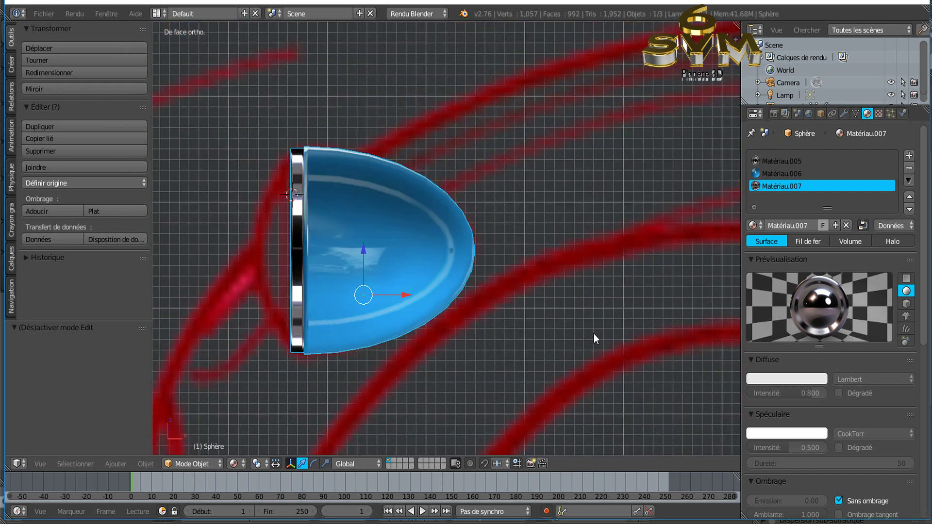
pyautogui.keyDown('shift'); pyautogui.moveTo(514, 326); pyautogui.dragTo(653, 309, button='middle'); pyautogui.keyUp('shift')
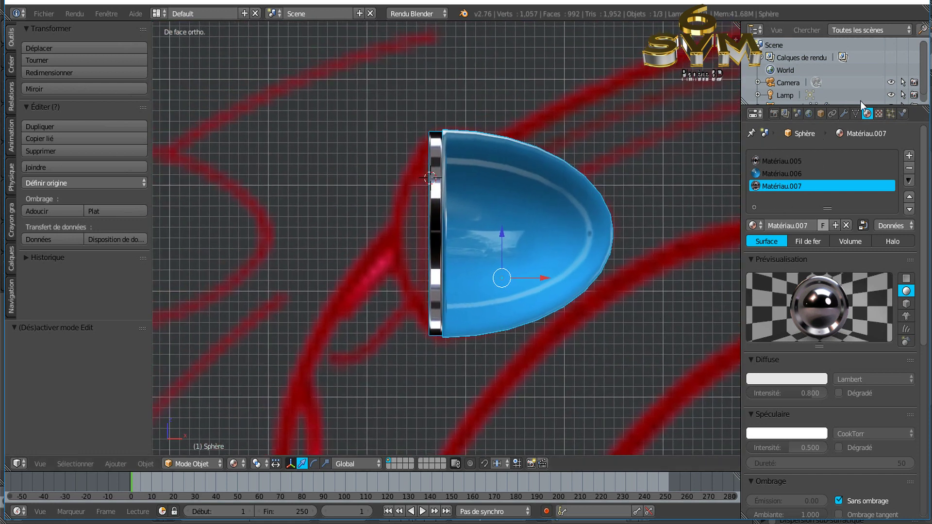
pyautogui.click(844, 114)
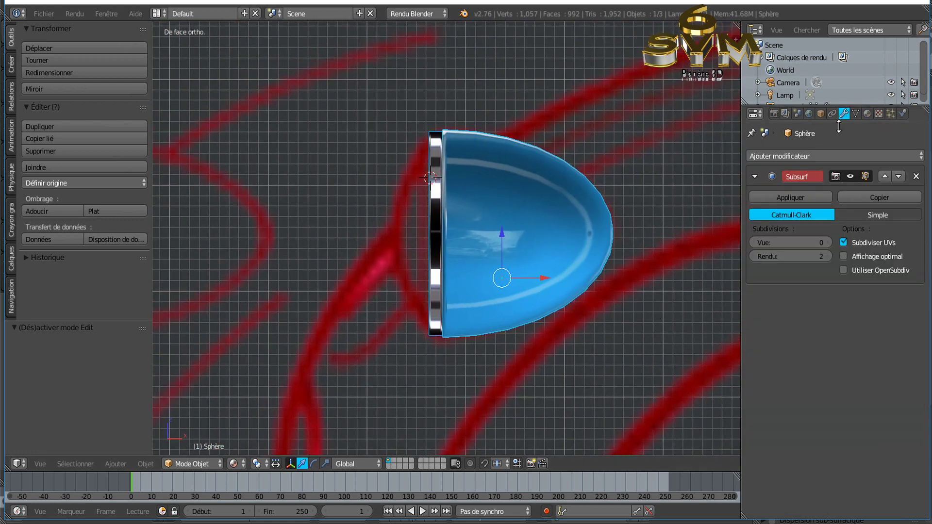
pyautogui.click(826, 240)
pyautogui.scroll(3, 362, 322)
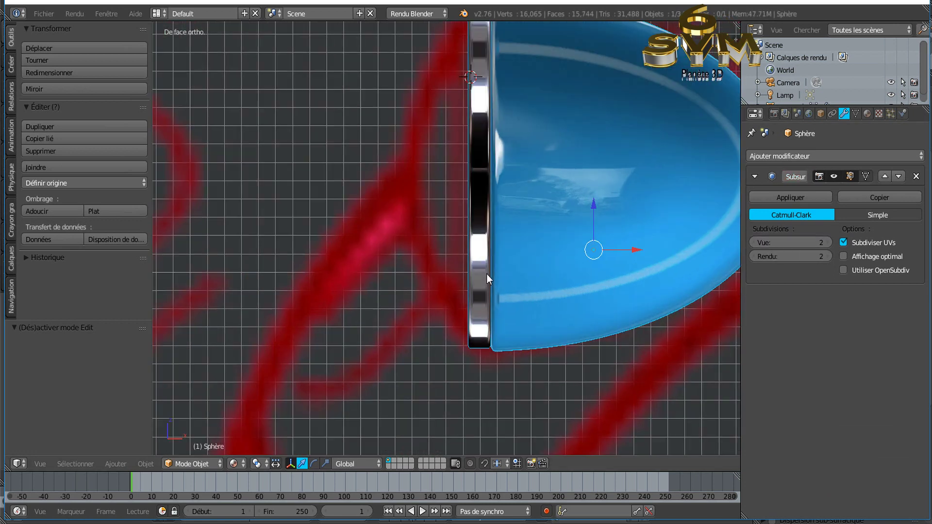
pyautogui.moveTo(532, 254)
pyautogui.mouseDown(button='middle')
pyautogui.moveTo(523, 314)
pyautogui.moveTo(572, 290)
pyautogui.moveTo(612, 293)
pyautogui.moveTo(621, 330)
pyautogui.moveTo(613, 348)
pyautogui.moveTo(563, 378)
pyautogui.moveTo(550, 351)
pyautogui.moveTo(558, 310)
pyautogui.moveTo(582, 281)
pyautogui.moveTo(590, 290)
pyautogui.mouseUp(button='middle')
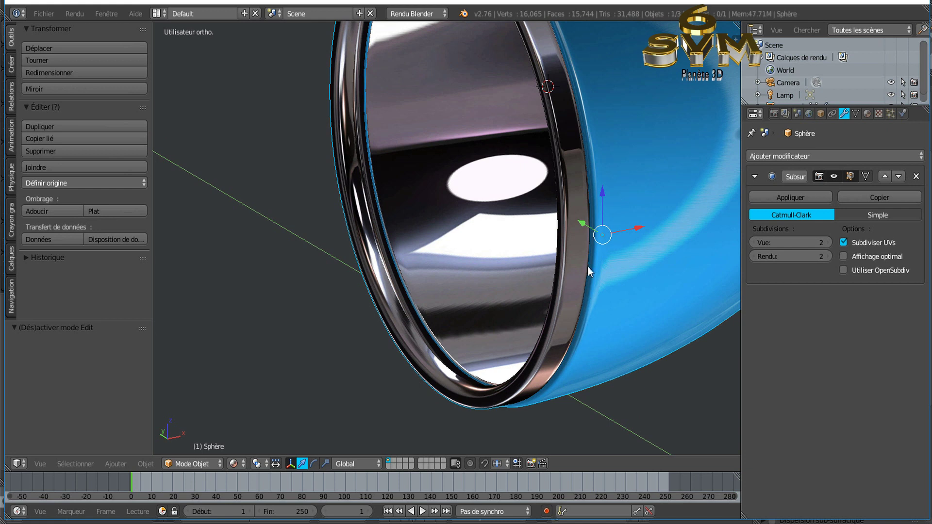
# Step: Enlarge the linked chrome rim part to about 1.019 times its size
pyautogui.press('Tab')
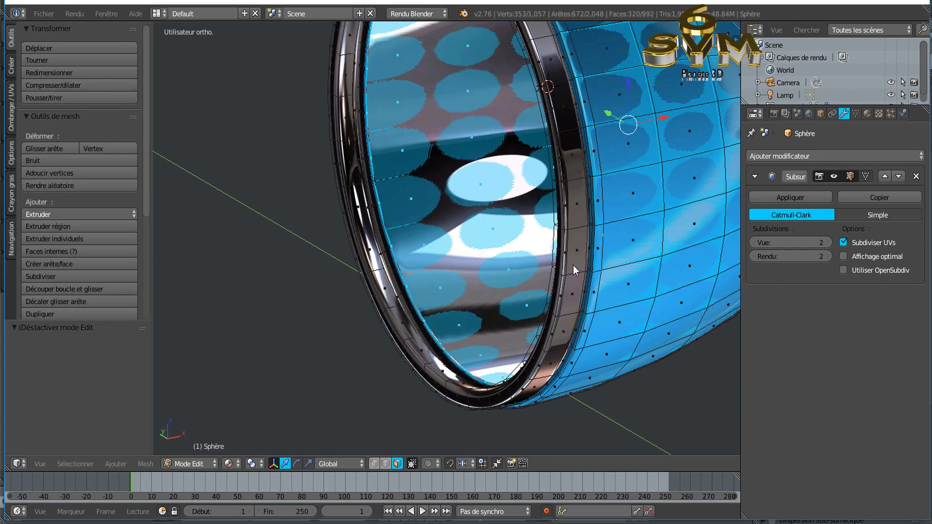
pyautogui.rightClick(574, 224)
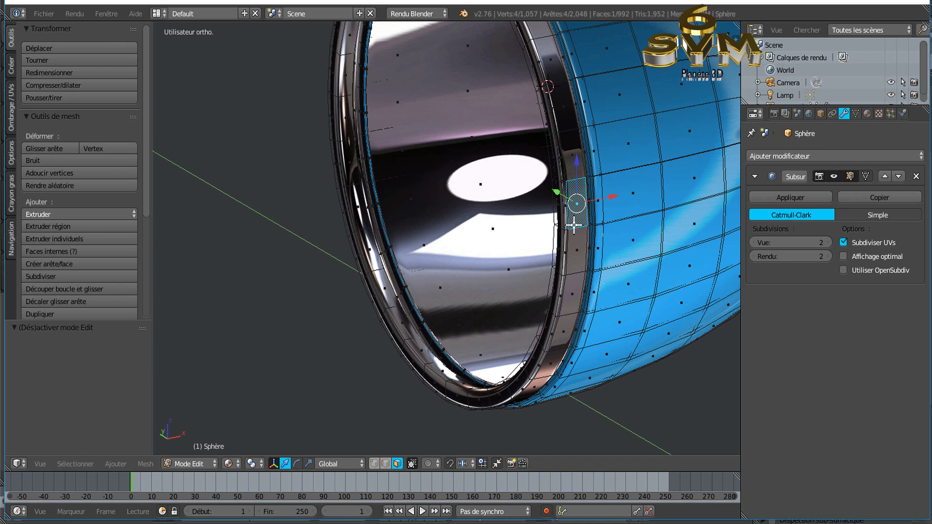
pyautogui.hotkey('ctrl', 'l')
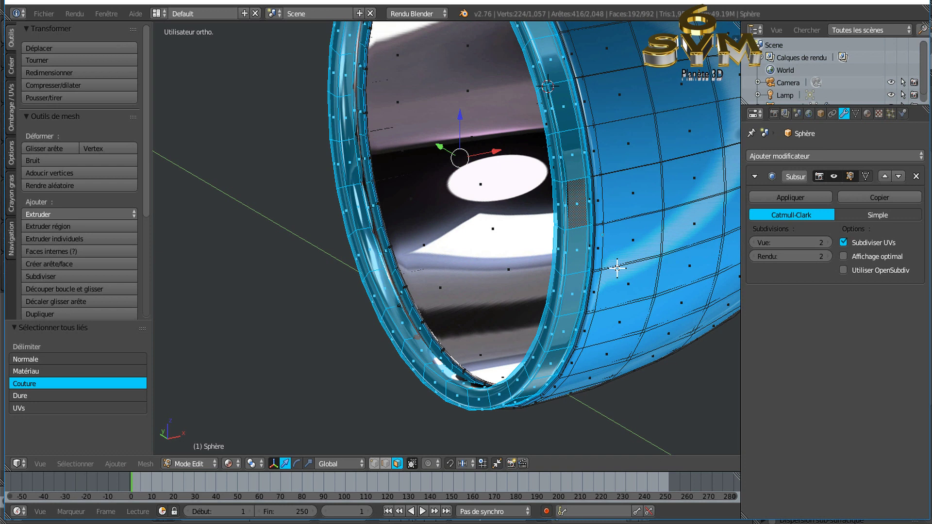
pyautogui.press('s')
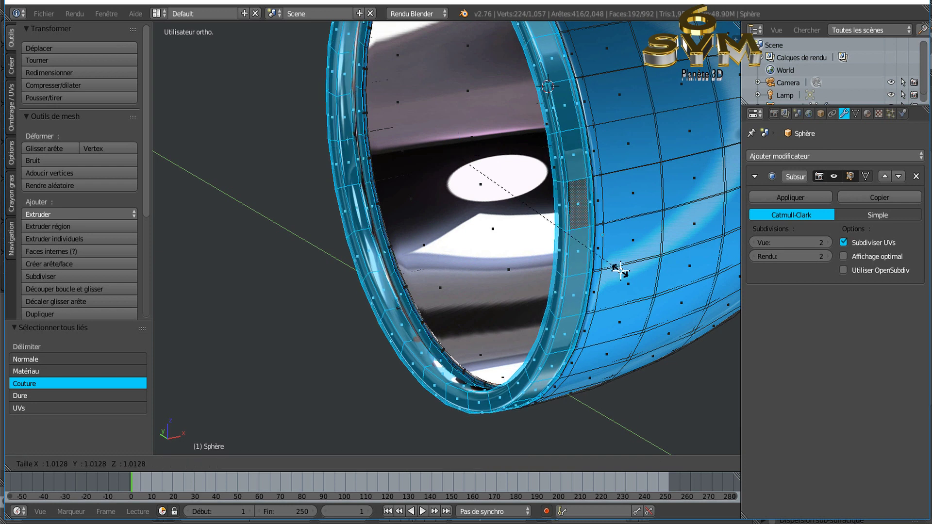
pyautogui.click(620, 272)
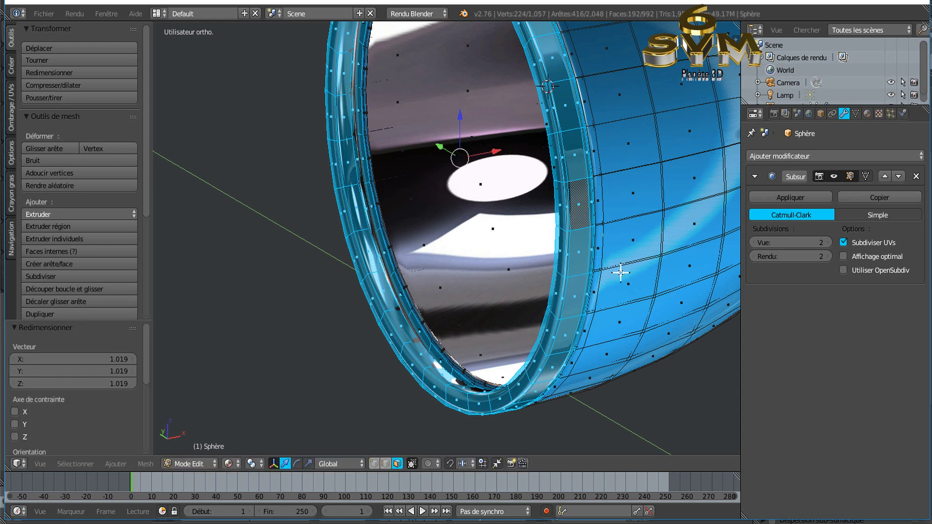
pyautogui.press('Tab')
# Step: Scale the front ring up slightly by the same amount, then return to Object Mode
pyautogui.moveTo(619, 273)
pyautogui.mouseDown(button='middle')
pyautogui.moveTo(568, 320)
pyautogui.moveTo(592, 267)
pyautogui.moveTo(611, 261)
pyautogui.mouseUp(button='middle')
pyautogui.press('Tab')
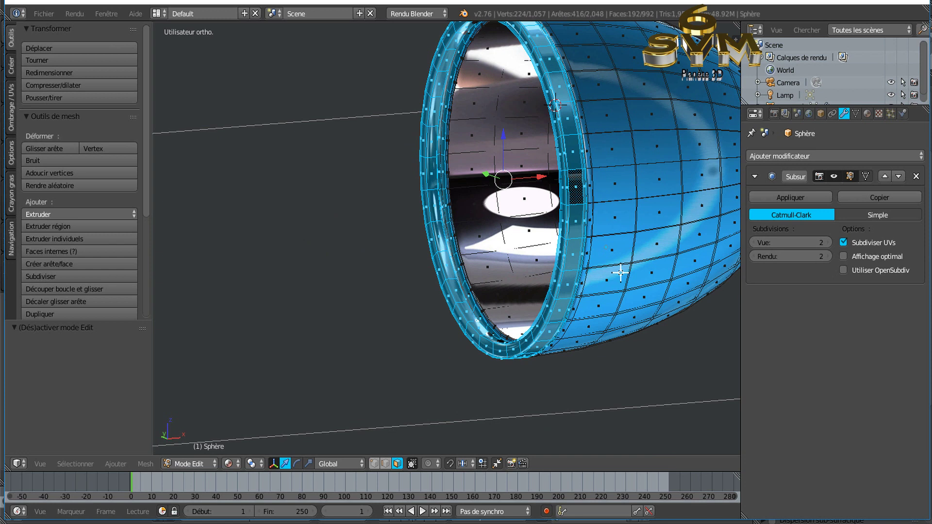
pyautogui.press('s')
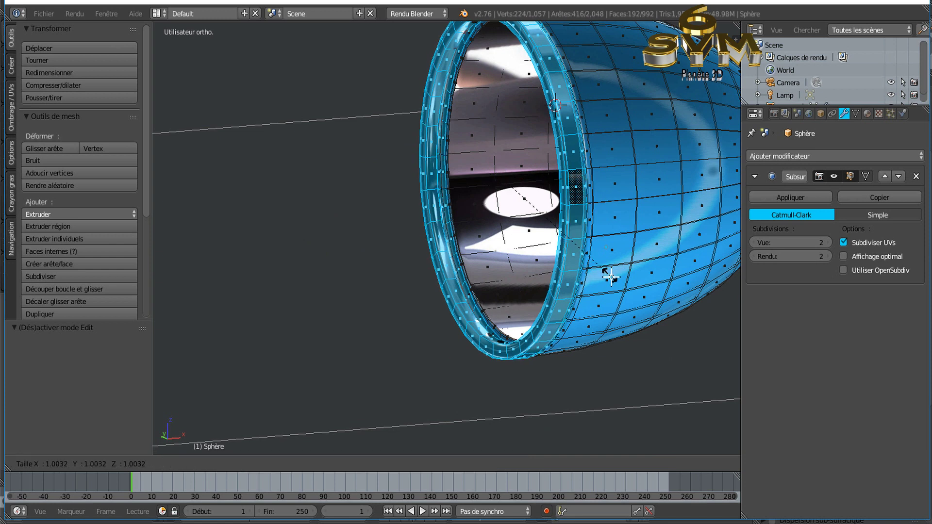
pyautogui.click(611, 278)
pyautogui.press('Tab')
pyautogui.moveTo(611, 278)
pyautogui.mouseDown(button='middle')
pyautogui.moveTo(569, 383)
pyautogui.moveTo(580, 219)
pyautogui.moveTo(535, 150)
pyautogui.moveTo(485, 132)
pyautogui.moveTo(465, 144)
pyautogui.moveTo(511, 109)
pyautogui.moveTo(578, 127)
pyautogui.moveTo(670, 281)
pyautogui.moveTo(544, 275)
pyautogui.moveTo(581, 211)
pyautogui.moveTo(580, 182)
pyautogui.moveTo(603, 163)
pyautogui.moveTo(551, 182)
pyautogui.moveTo(558, 163)
pyautogui.moveTo(546, 177)
pyautogui.mouseUp(button='middle')
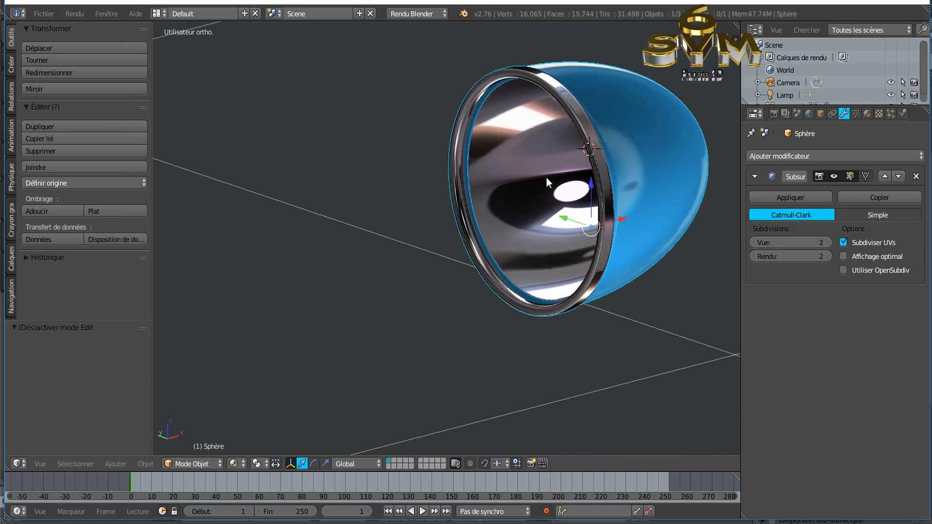
# Step: Add a UV sphere in the front orthographic view and shrink it
pyautogui.press('KP_1')
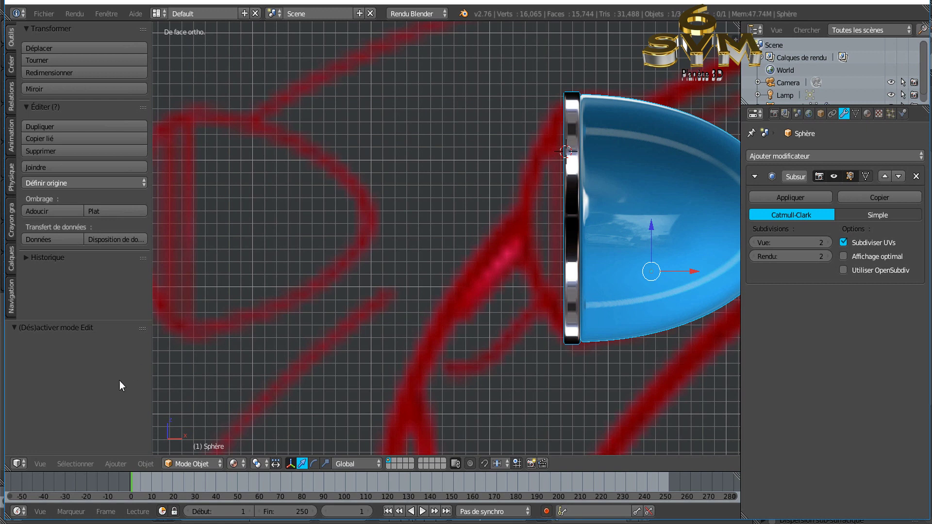
pyautogui.click(116, 464)
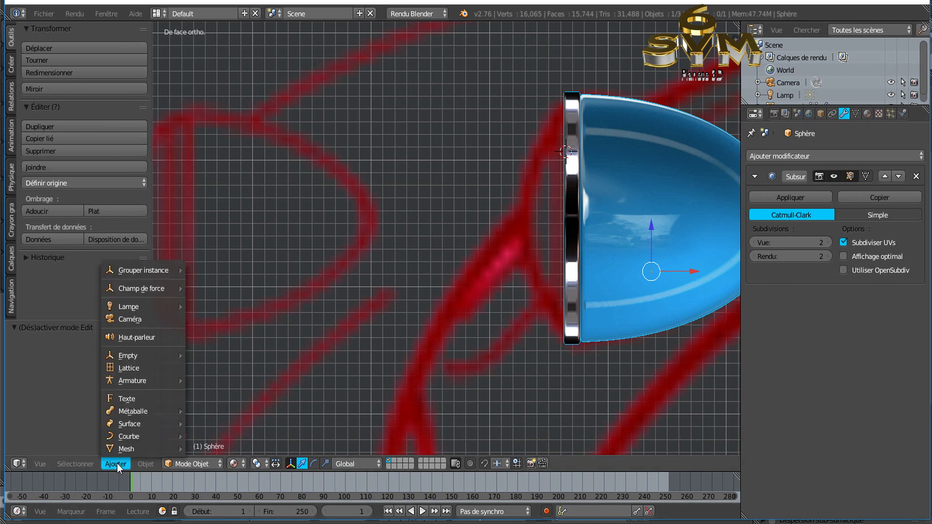
pyautogui.moveTo(138, 449)
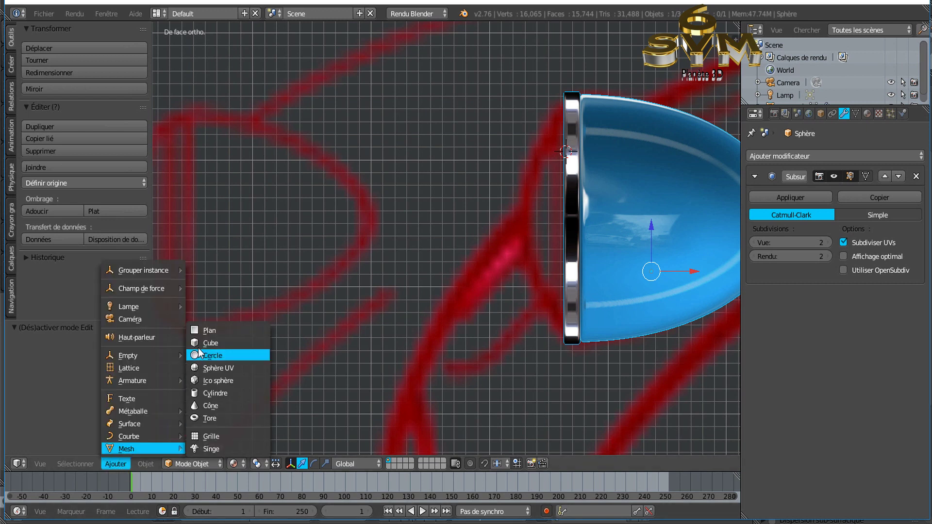
pyautogui.click(214, 367)
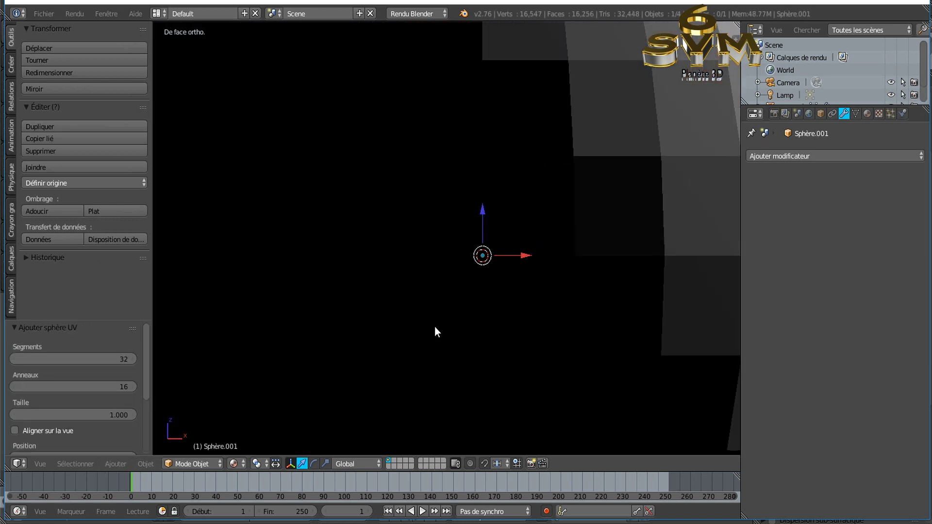
pyautogui.scroll(-3, 435, 332)
pyautogui.press('s')
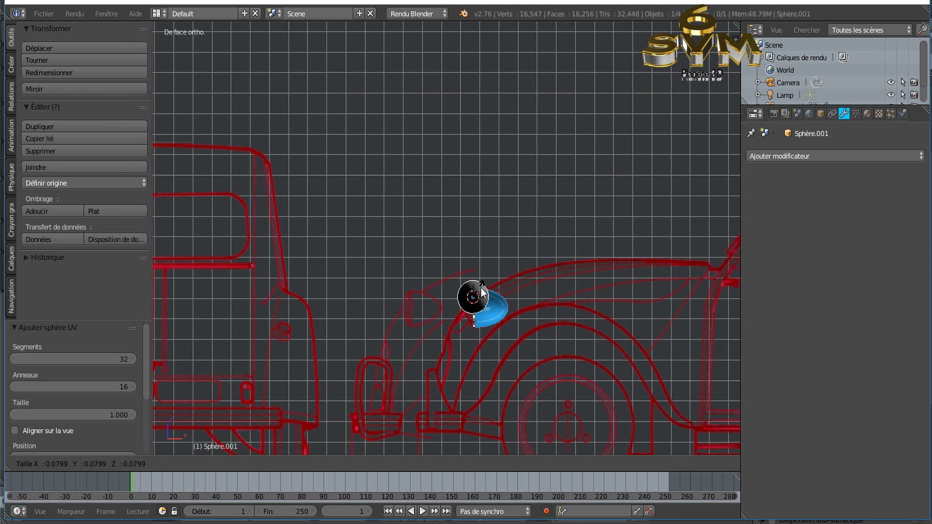
pyautogui.click(481, 286)
# Step: Move the sphere to the right along X and slightly down along Z
pyautogui.moveTo(519, 297); pyautogui.dragTo(575, 296)
pyautogui.moveTo(535, 256); pyautogui.dragTo(537, 263)
pyautogui.click(537, 263)
pyautogui.scroll(2, 561, 342)
pyautogui.scroll(6, 560, 342)
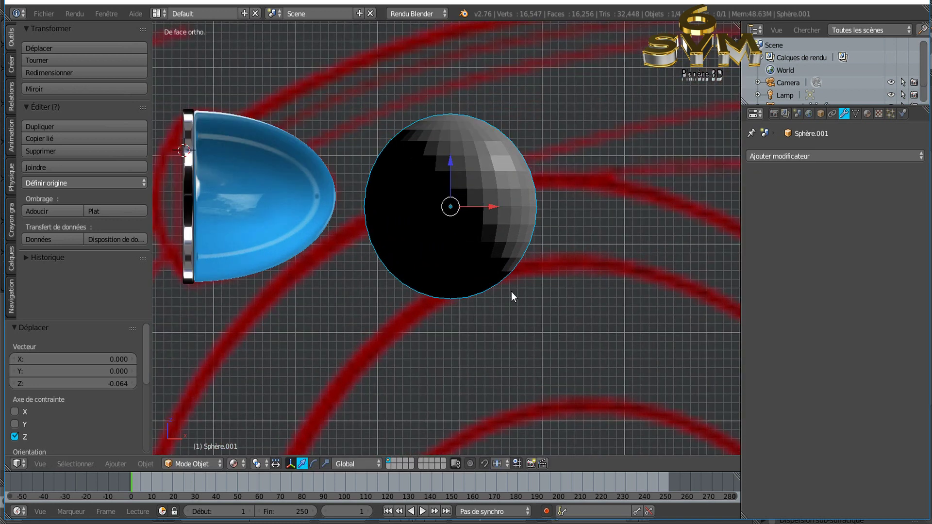
# Step: Rotate the sphere by 90° using the rotation angle value
pyautogui.press('r')
pyautogui.click(494, 266)
pyautogui.click(119, 360)
pyautogui.write('90')
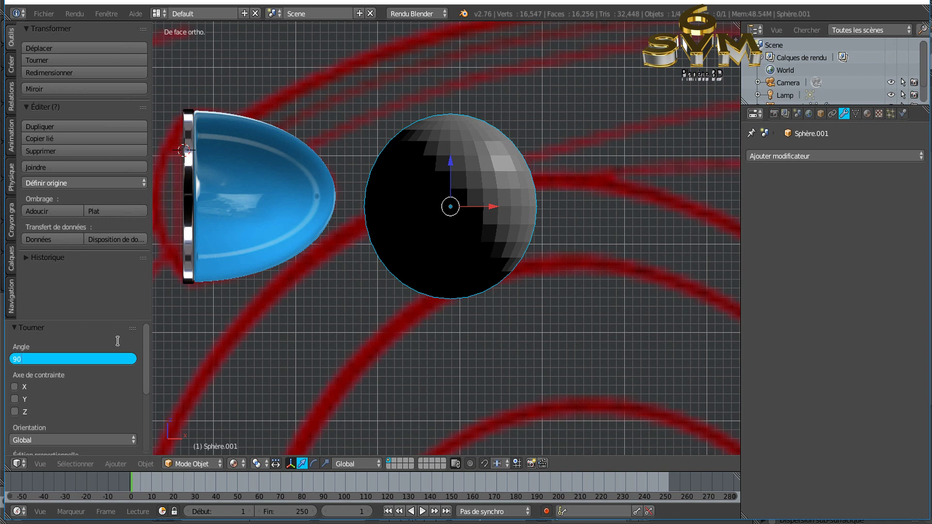
pyautogui.press('Return')
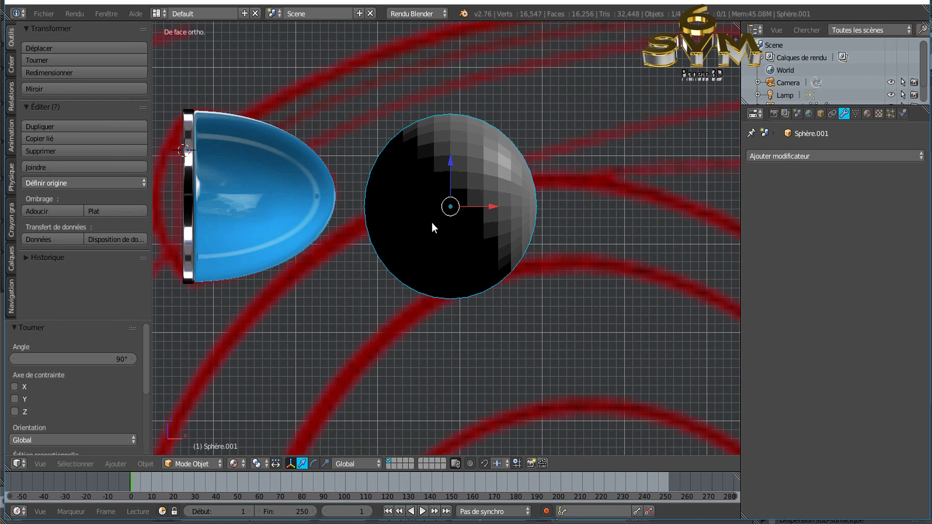
# Step: Select the sphere's vertical edge loop and rip the mesh open along it
pyautogui.press('Tab')
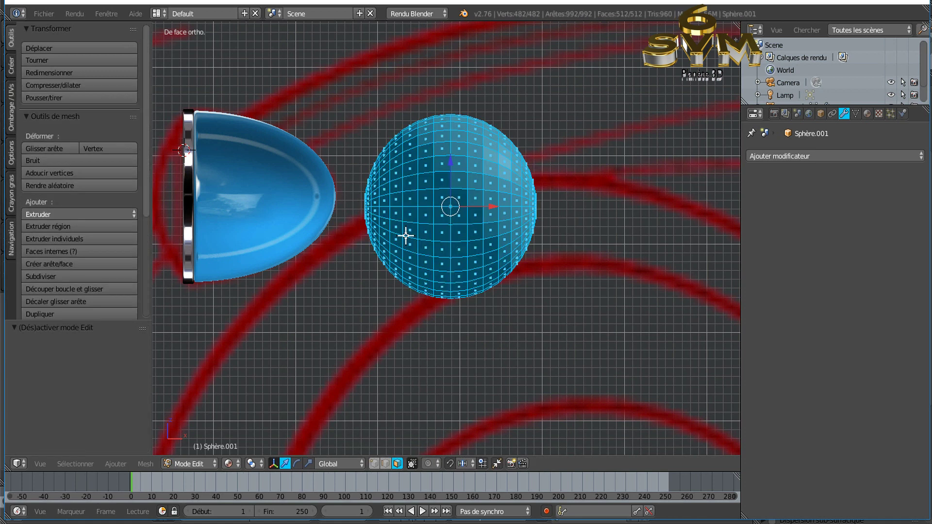
pyautogui.press('Tab')
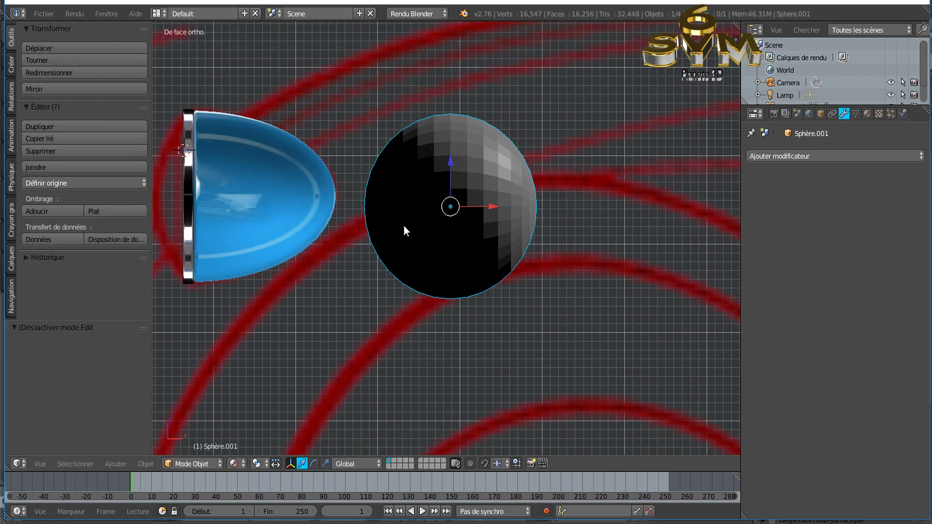
pyautogui.press('Tab')
pyautogui.scroll(2, 404, 220)
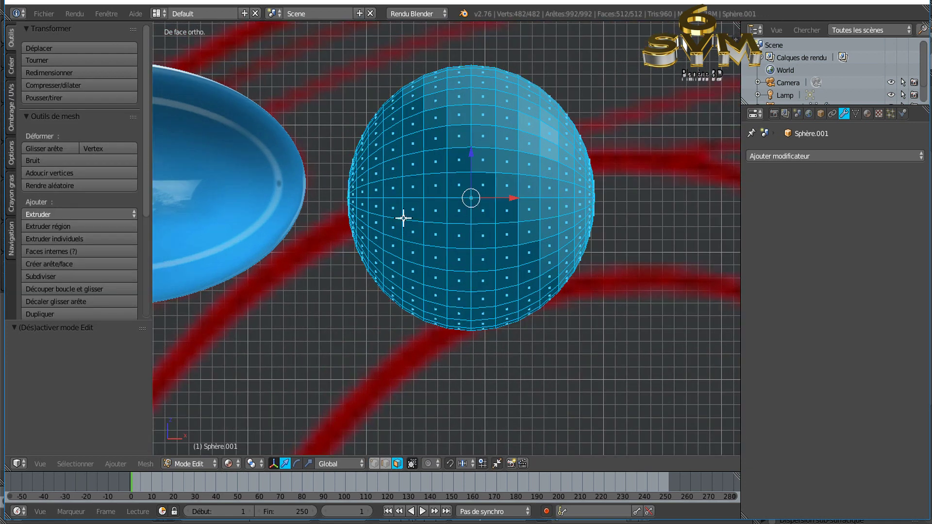
pyautogui.keyDown('alt'); pyautogui.rightClick(403, 218); pyautogui.keyUp('alt')
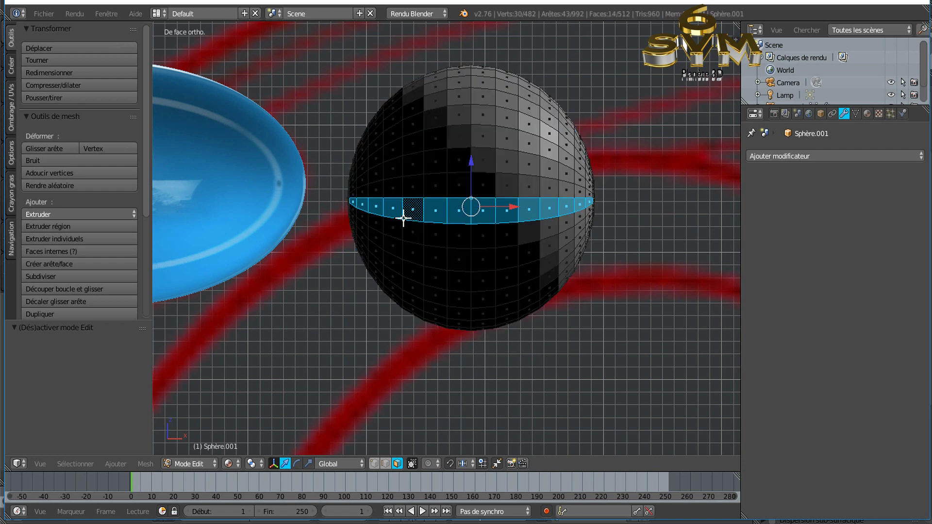
pyautogui.click(384, 464)
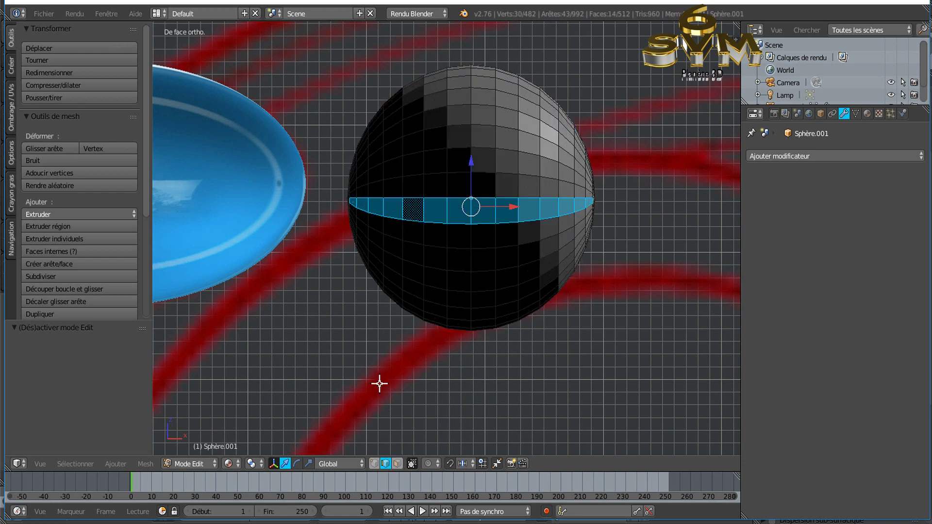
pyautogui.keyDown('alt'); pyautogui.rightClick(405, 235); pyautogui.keyUp('alt')
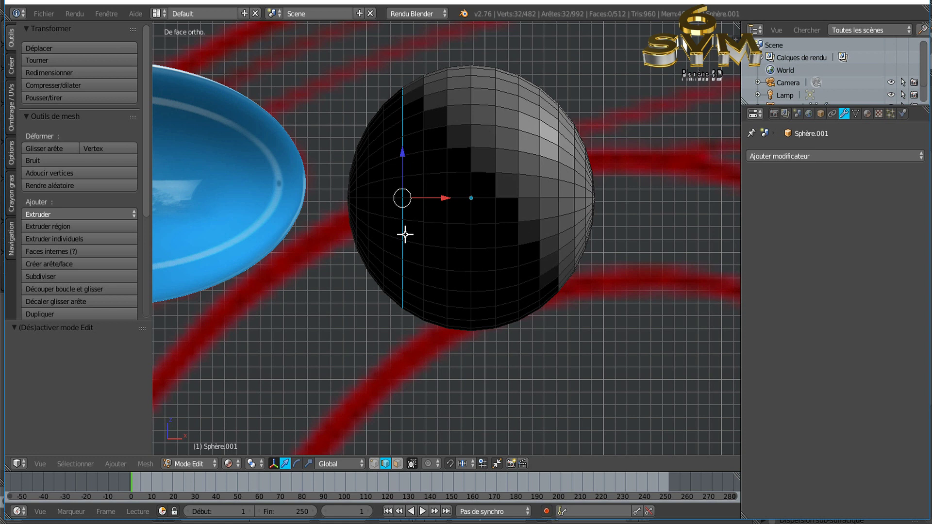
pyautogui.hotkey('shift', 'd')
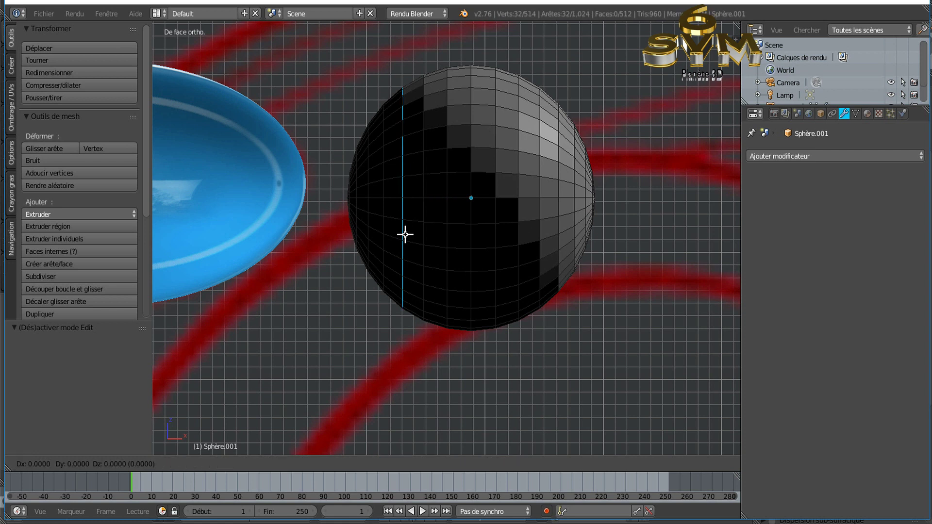
pyautogui.click(406, 234)
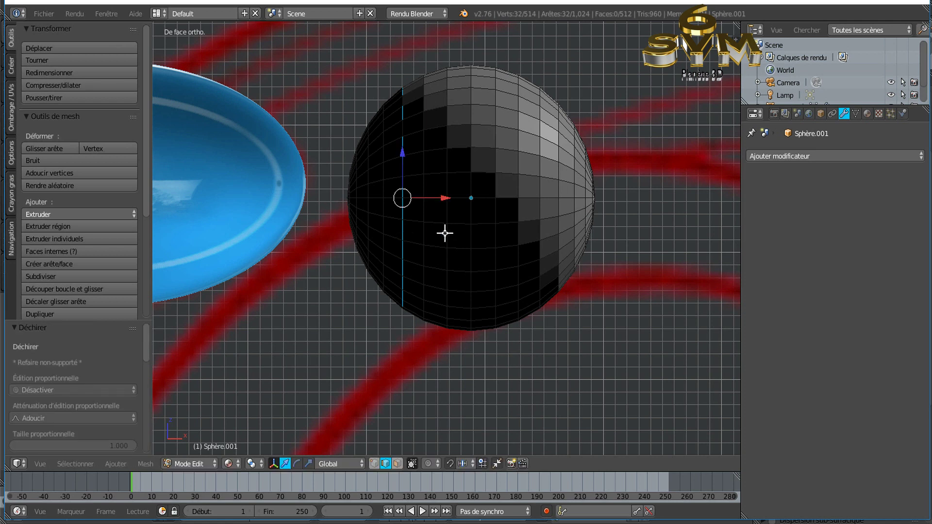
# Step: Delete one half's faces and select the remaining half-sphere
pyautogui.rightClick(445, 234)
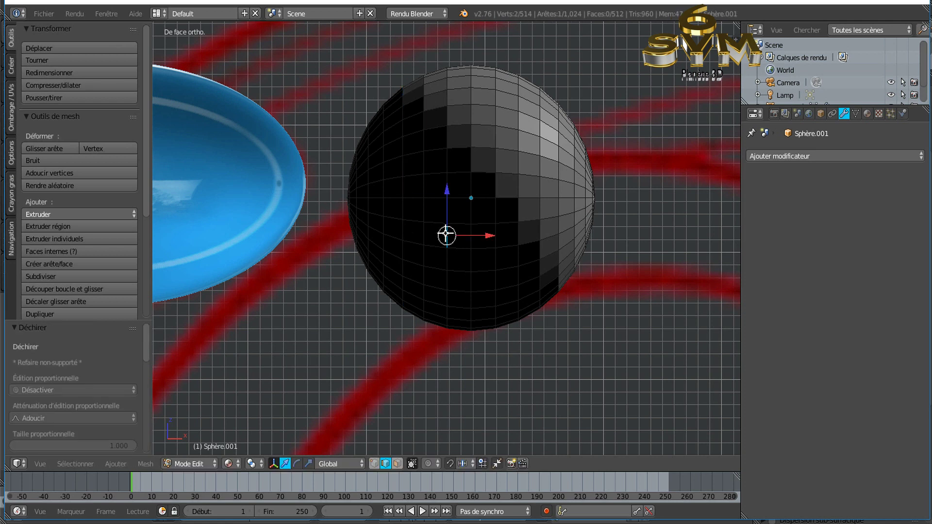
pyautogui.hotkey('ctrl', 'l')
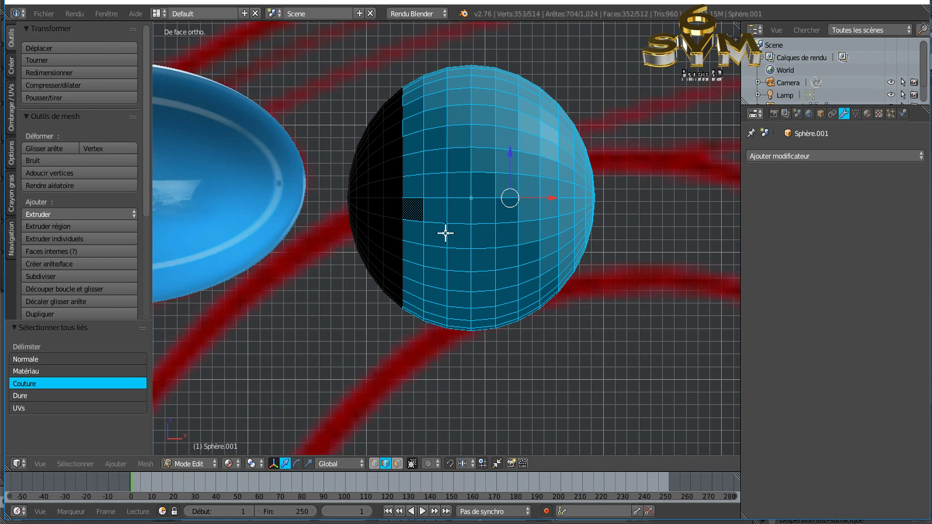
pyautogui.press('x')
pyautogui.click(445, 234)
pyautogui.rightClick(381, 189)
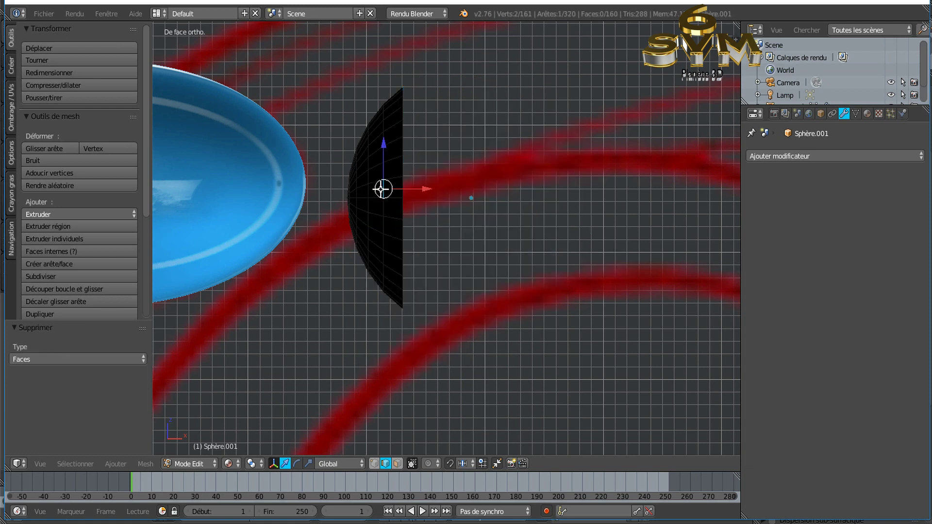
pyautogui.hotkey('ctrl', 'l')
# Step: Move the half-sphere -0.290 along X against the shell front
pyautogui.scroll(-1, 452, 219)
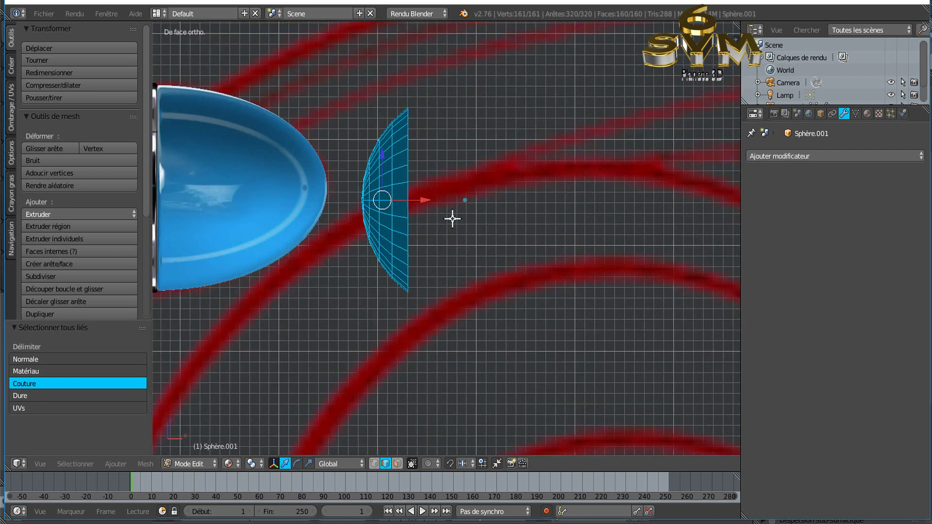
pyautogui.scroll(-1, 452, 218)
pyautogui.press('g')
pyautogui.press('x')
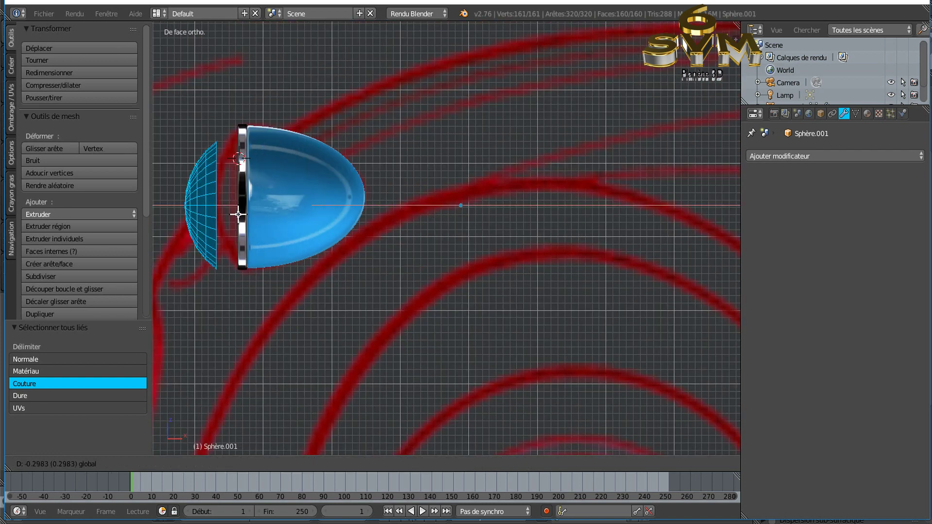
pyautogui.click(238, 214)
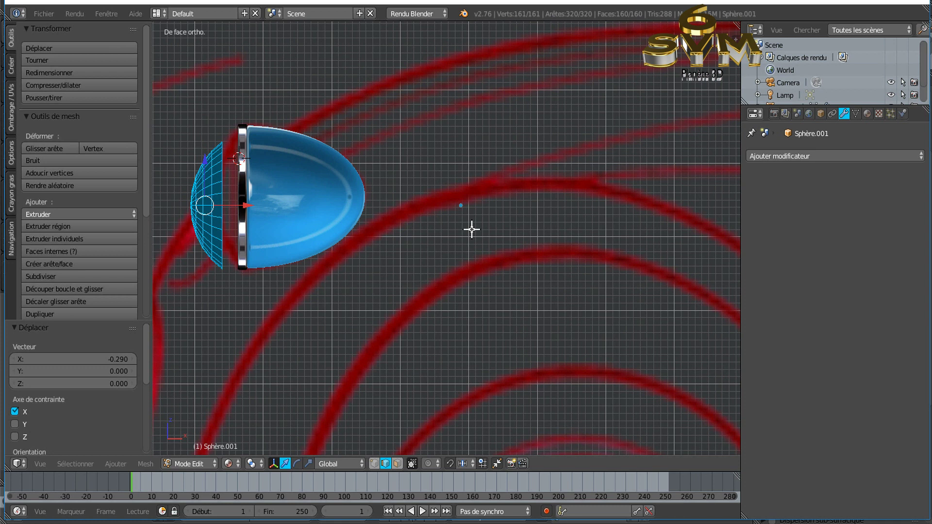
# Step: Check the lens alignment in wireframe from top, front and right views
pyautogui.press('z')
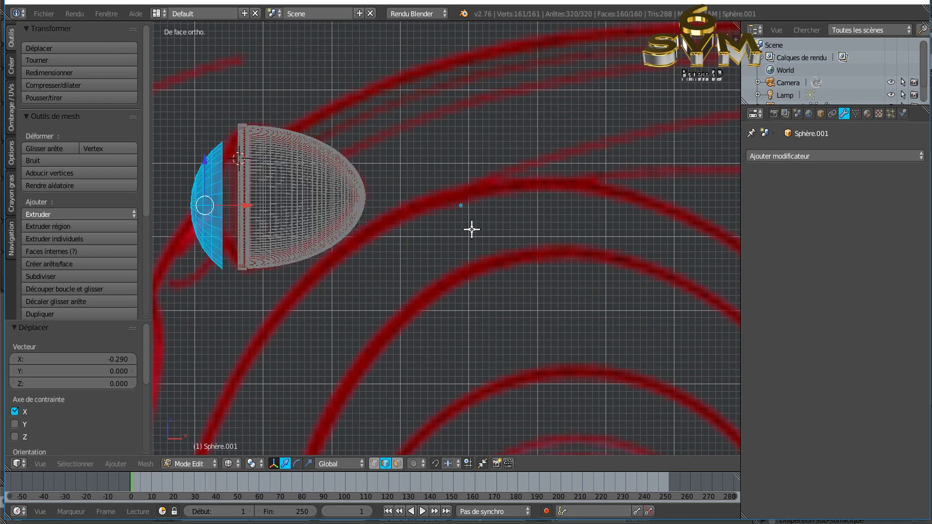
pyautogui.press('KP_7')
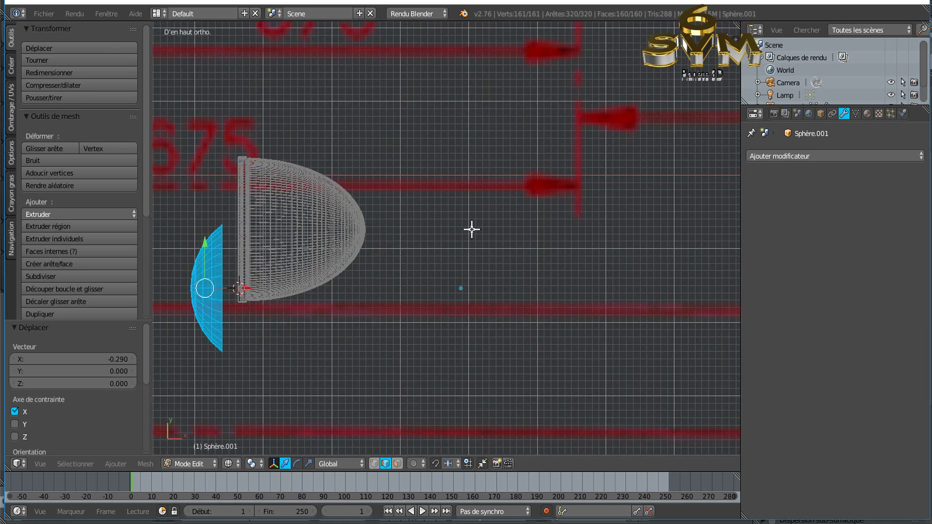
pyautogui.press('KP_1')
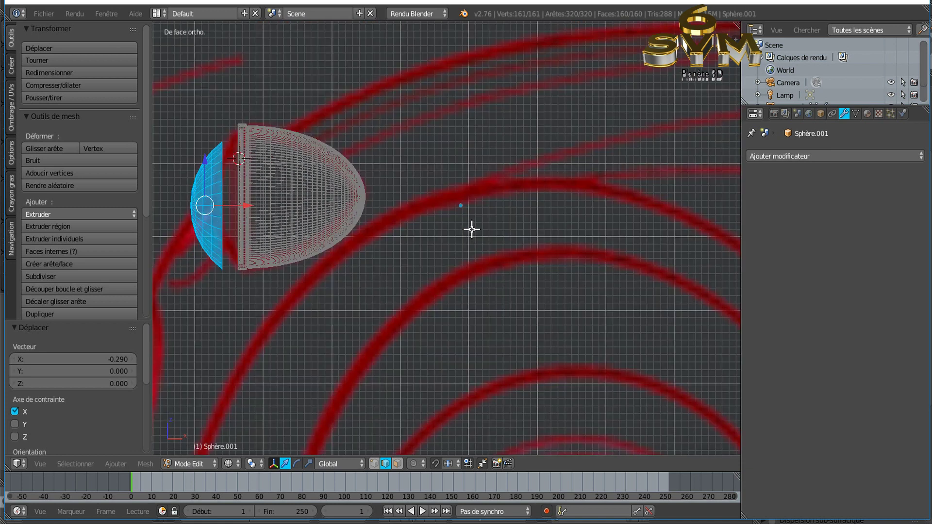
pyautogui.press('KP_3')
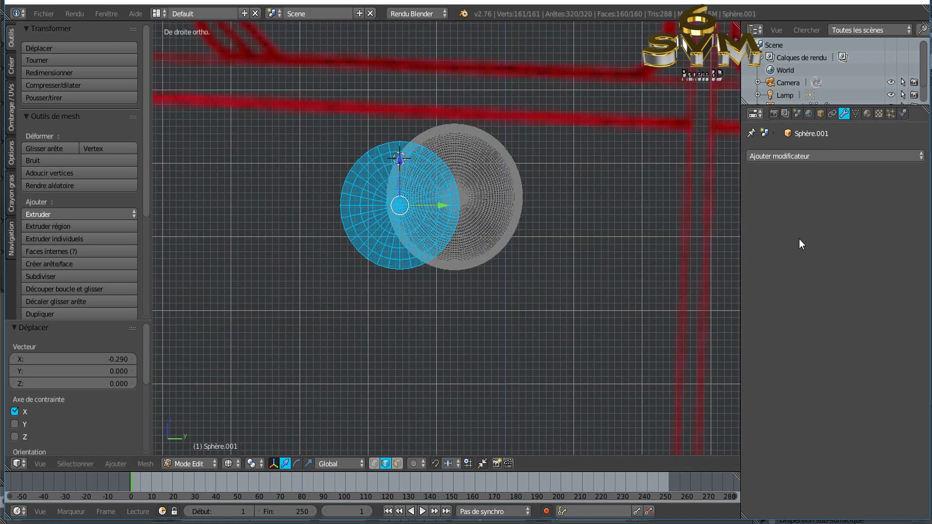
pyautogui.click(787, 156)
pyautogui.scroll(2, 505, 240)
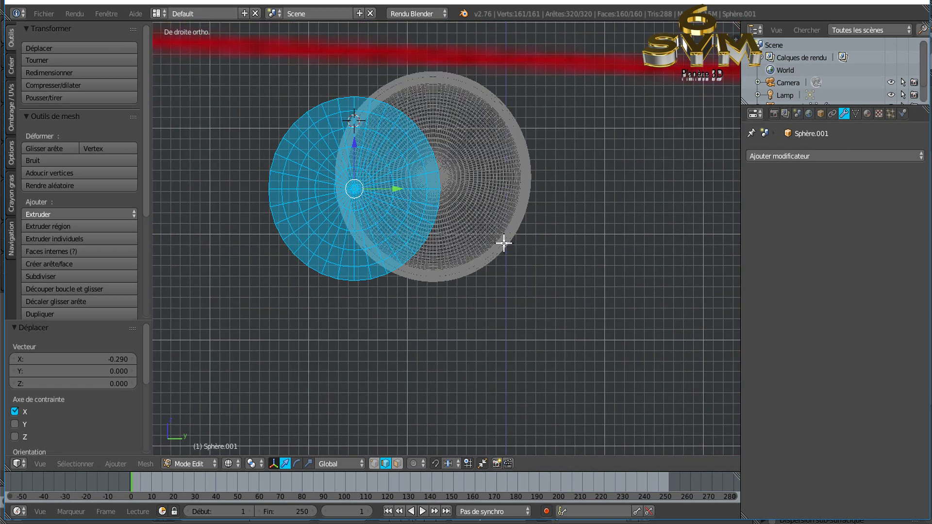
# Step: Lower the headlamp shell's Subsurf viewport level to 0
pyautogui.press('Tab')
pyautogui.rightClick(473, 183)
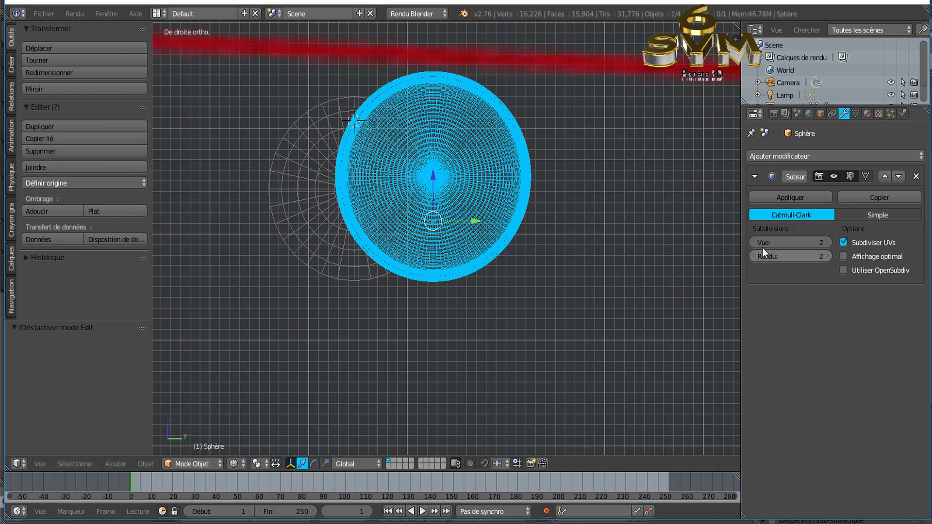
pyautogui.moveTo(755, 243); pyautogui.dragTo(738, 243)
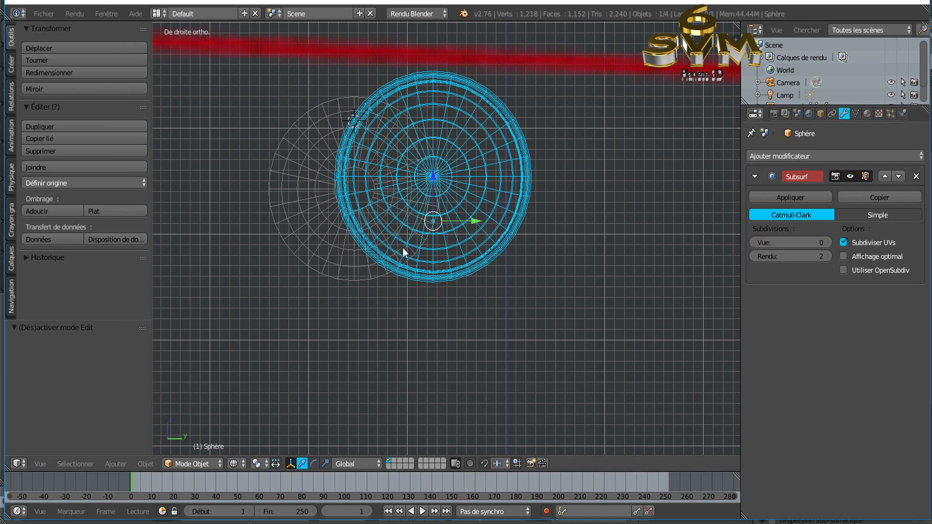
# Step: Centre the lens on the shell opening, moving it 0.080 along Y with small Z/Y tweaks
pyautogui.rightClick(280, 221)
pyautogui.press('Tab')
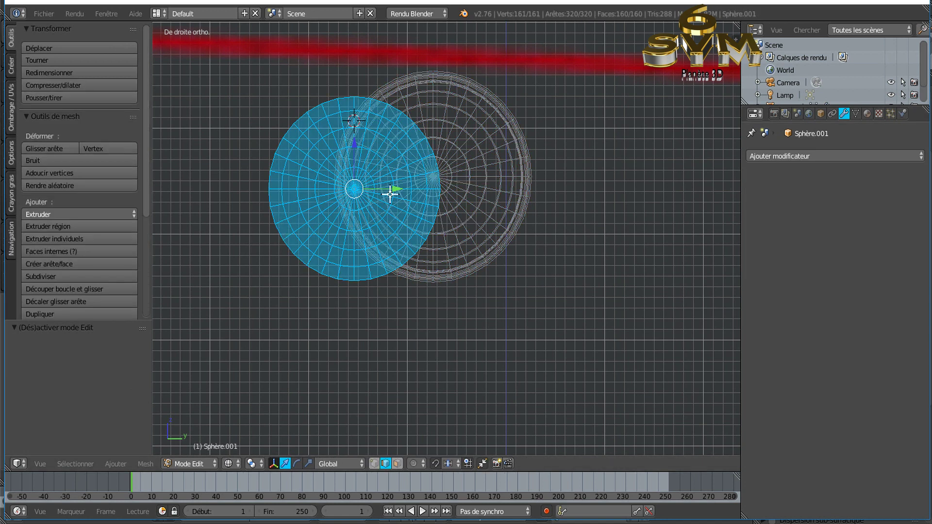
pyautogui.moveTo(399, 188); pyautogui.dragTo(477, 191)
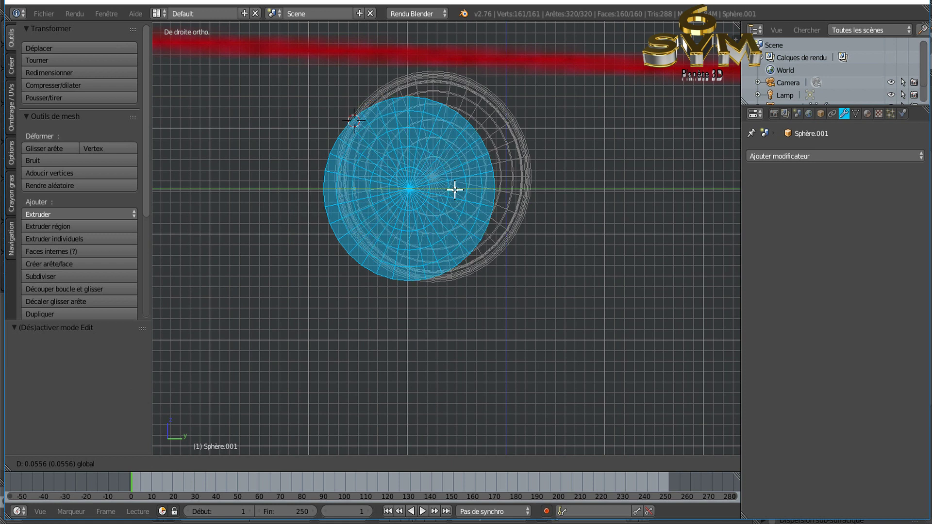
pyautogui.click(476, 190)
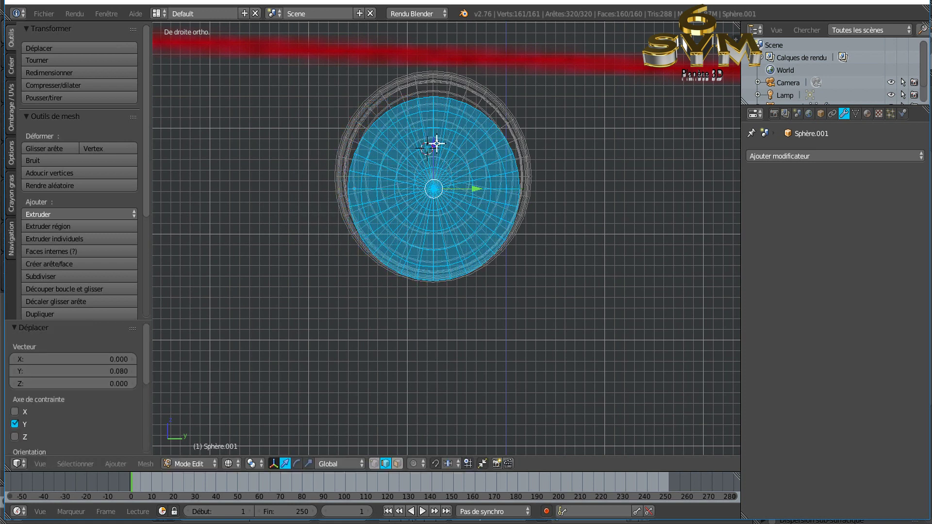
pyautogui.moveTo(433, 145); pyautogui.dragTo(440, 134)
pyautogui.moveTo(477, 175); pyautogui.dragTo(479, 178)
pyautogui.scroll(-1, 415, 248)
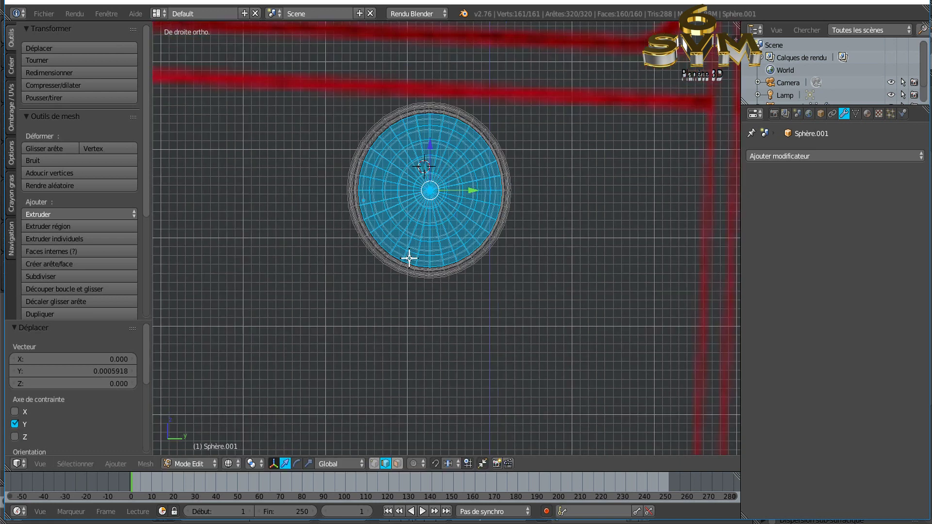
pyautogui.moveTo(390, 299)
pyautogui.mouseDown(button='middle')
pyautogui.moveTo(478, 321)
pyautogui.moveTo(644, 312)
pyautogui.moveTo(518, 318)
pyautogui.moveTo(612, 321)
pyautogui.moveTo(598, 310)
pyautogui.mouseUp(button='middle')
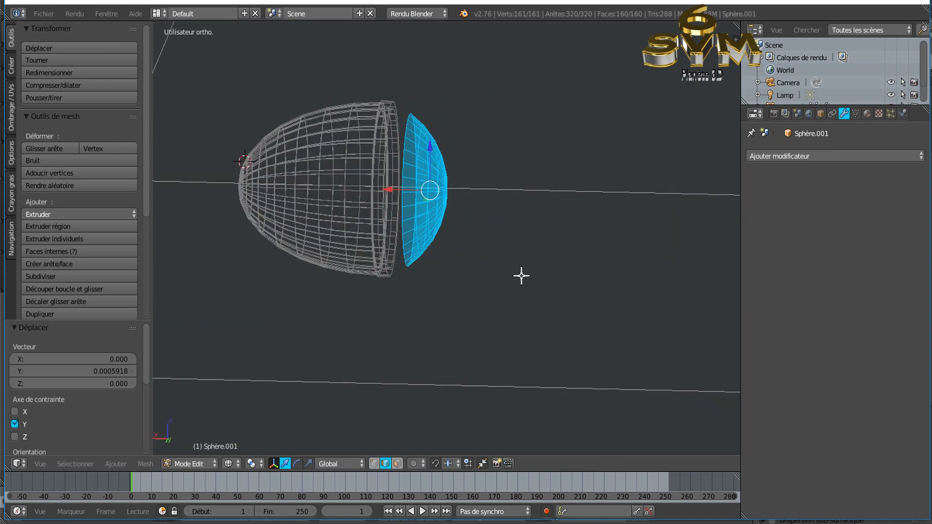
# Step: Return to Object Mode and display the headlamp with Material shading
pyautogui.press('Tab')
pyautogui.scroll(1, 476, 280)
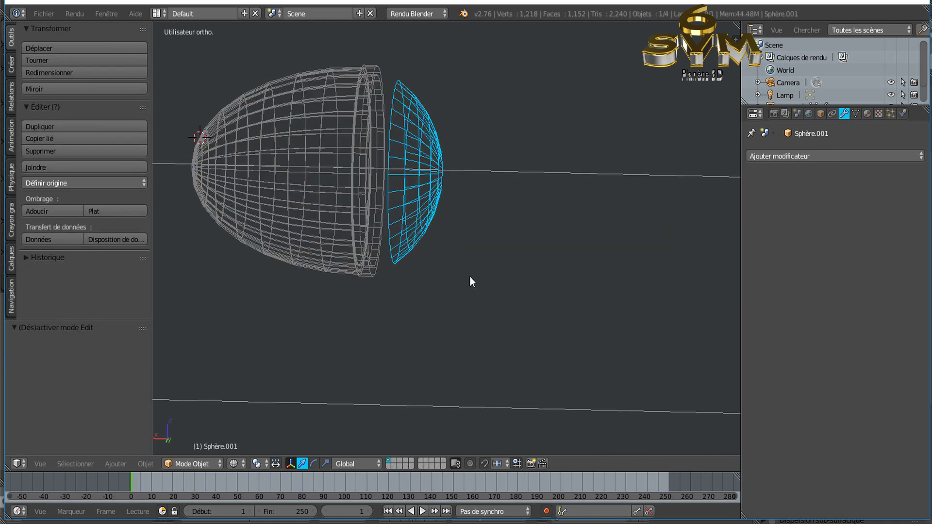
pyautogui.moveTo(465, 258); pyautogui.dragTo(470, 292, button='middle')
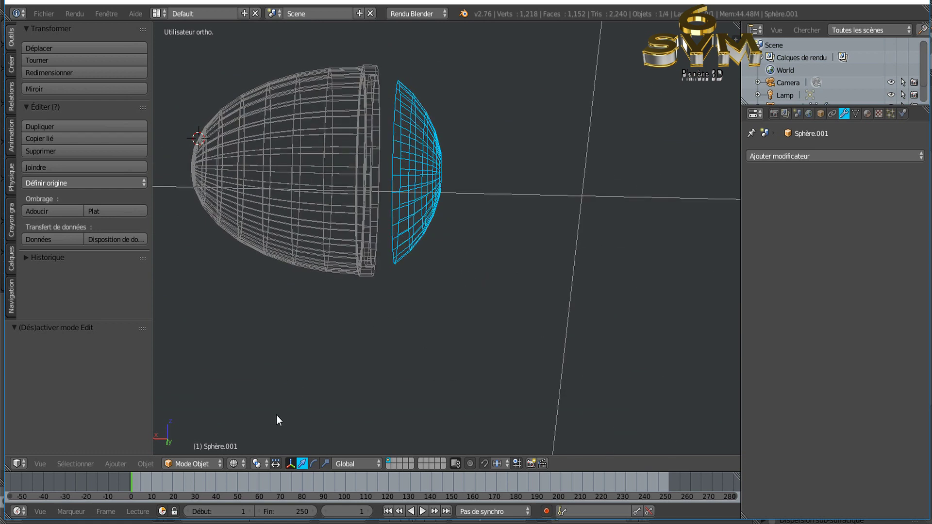
pyautogui.click(238, 462)
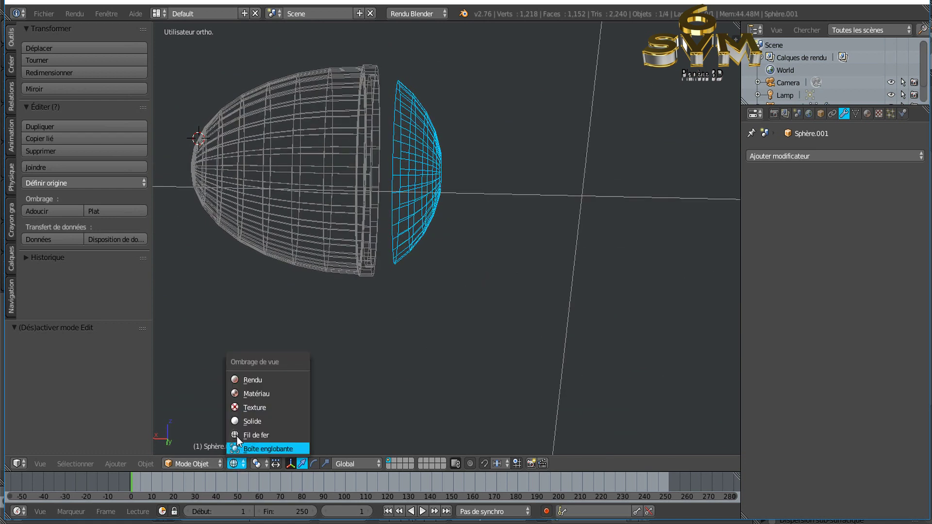
pyautogui.click(247, 392)
pyautogui.moveTo(459, 236); pyautogui.dragTo(445, 322, button='middle')
pyautogui.moveTo(401, 264)
pyautogui.mouseDown(button='middle')
pyautogui.moveTo(460, 237)
pyautogui.moveTo(417, 248)
pyautogui.moveTo(482, 252)
pyautogui.moveTo(465, 255)
pyautogui.mouseUp(button='middle')
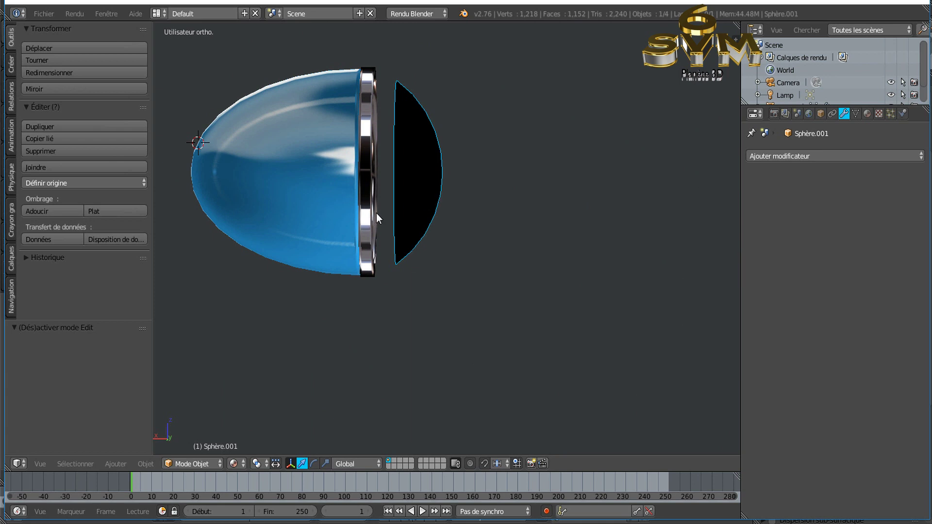
# Step: Set the lens origin to its geometry and move it left against the chrome rim
pyautogui.click(39, 182)
pyautogui.click(54, 211)
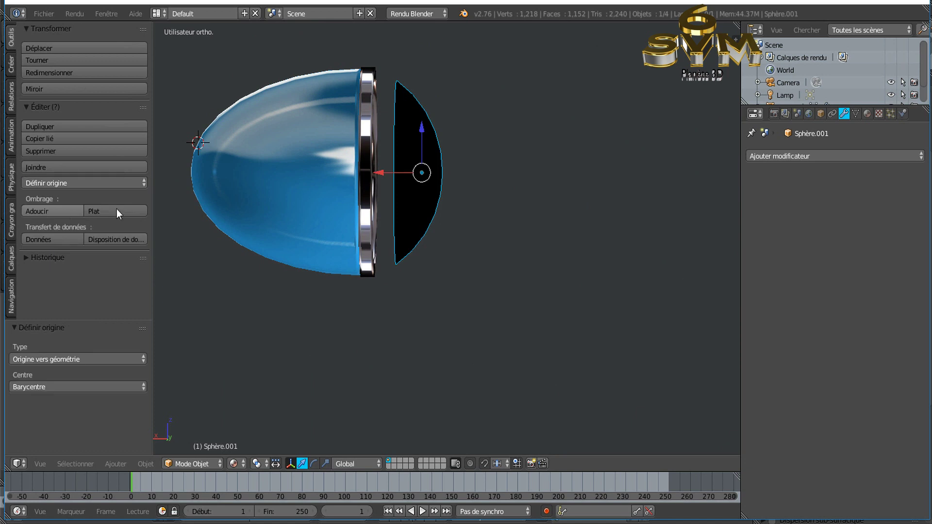
pyautogui.moveTo(377, 173); pyautogui.dragTo(361, 176)
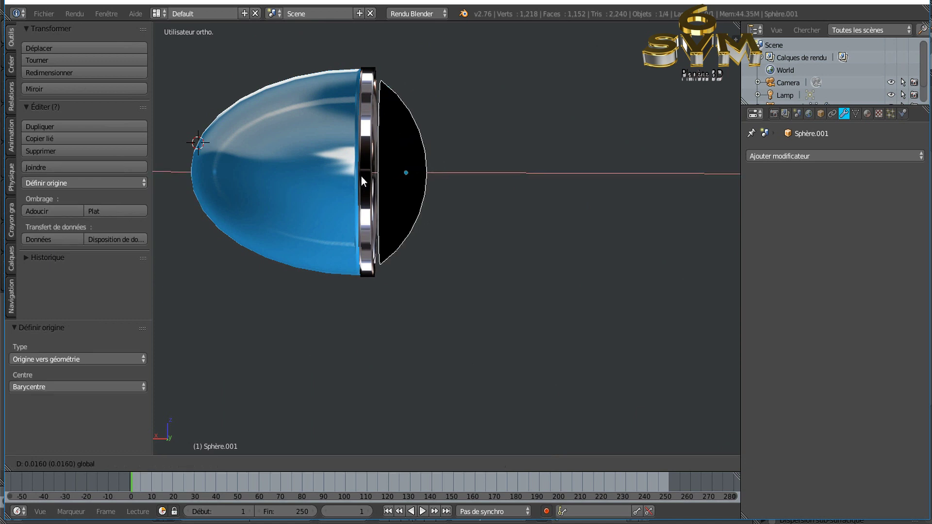
pyautogui.click(362, 176)
pyautogui.moveTo(372, 269)
pyautogui.mouseDown(button='middle')
pyautogui.moveTo(258, 283)
pyautogui.moveTo(348, 220)
pyautogui.moveTo(376, 240)
pyautogui.moveTo(377, 274)
pyautogui.moveTo(386, 270)
pyautogui.mouseUp(button='middle')
pyautogui.moveTo(408, 232)
pyautogui.mouseDown(button='middle')
pyautogui.moveTo(393, 304)
pyautogui.moveTo(414, 287)
pyautogui.mouseUp(button='middle')
# Step: Select a vertical edge loop on the lens and rip it open
pyautogui.press('Tab')
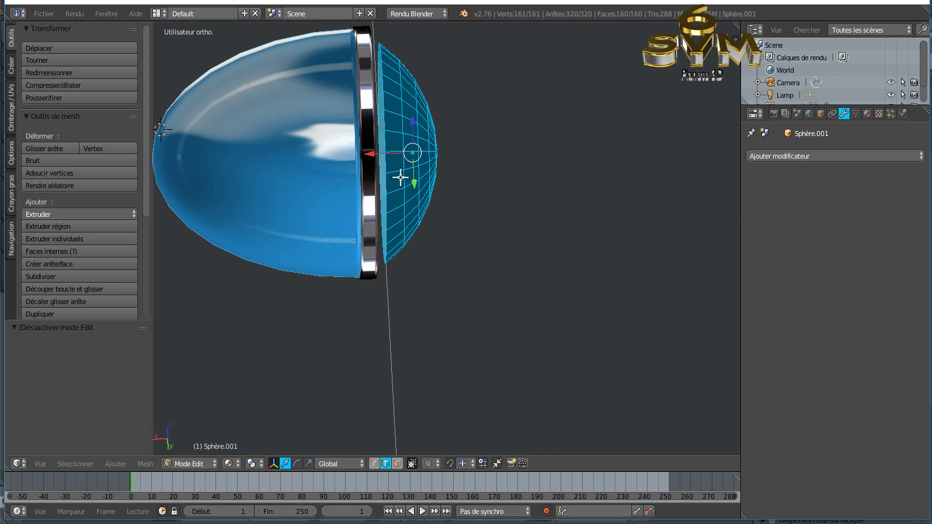
pyautogui.rightClick(403, 171)
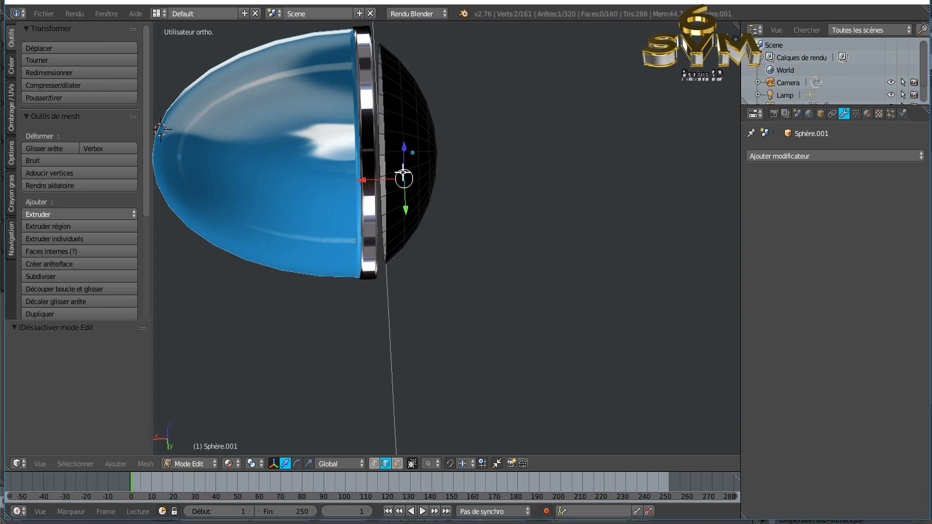
pyautogui.keyDown('alt'); pyautogui.rightClick(403, 172); pyautogui.keyUp('alt')
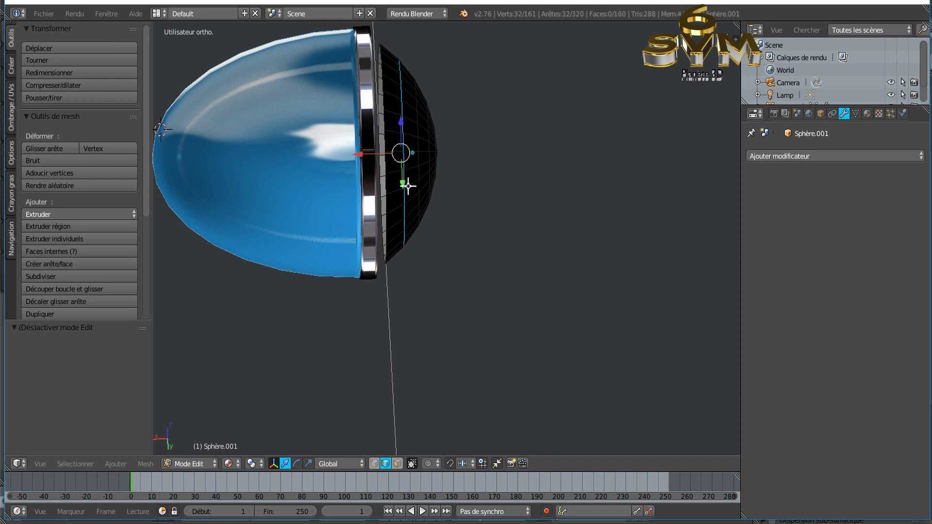
pyautogui.press('v')
pyautogui.rightClick(464, 285)
# Step: Delete the 32-face strip beside the rip, leaving a 128-face lens cap
pyautogui.rightClick(393, 192)
pyautogui.hotkey('ctrl', 'l')
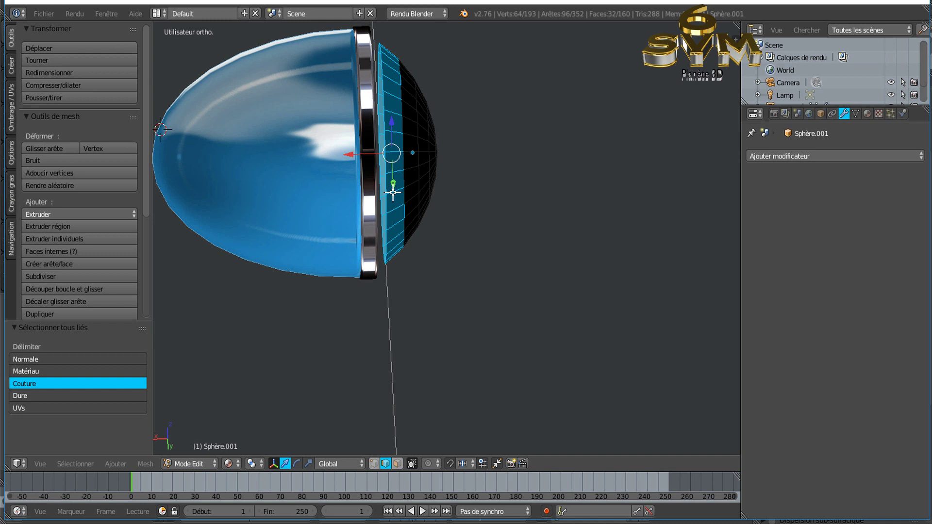
pyautogui.press('x')
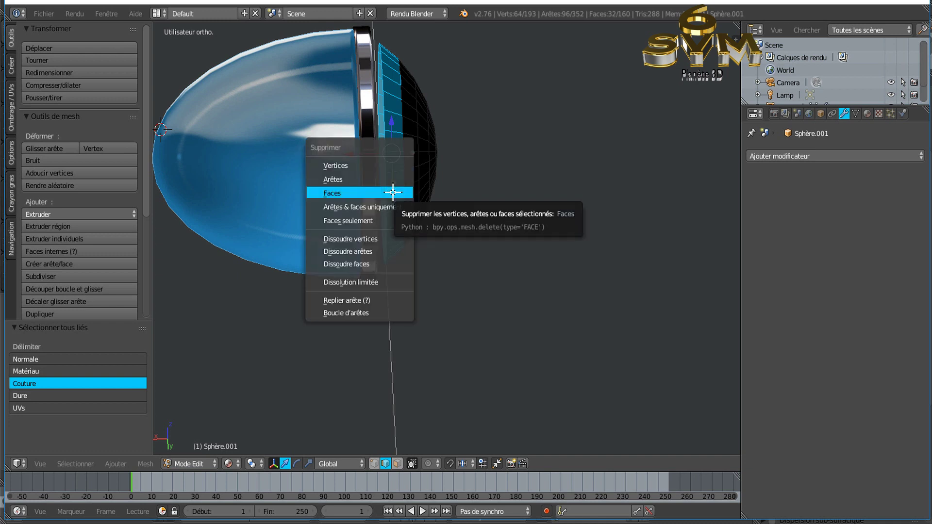
pyautogui.click(393, 192)
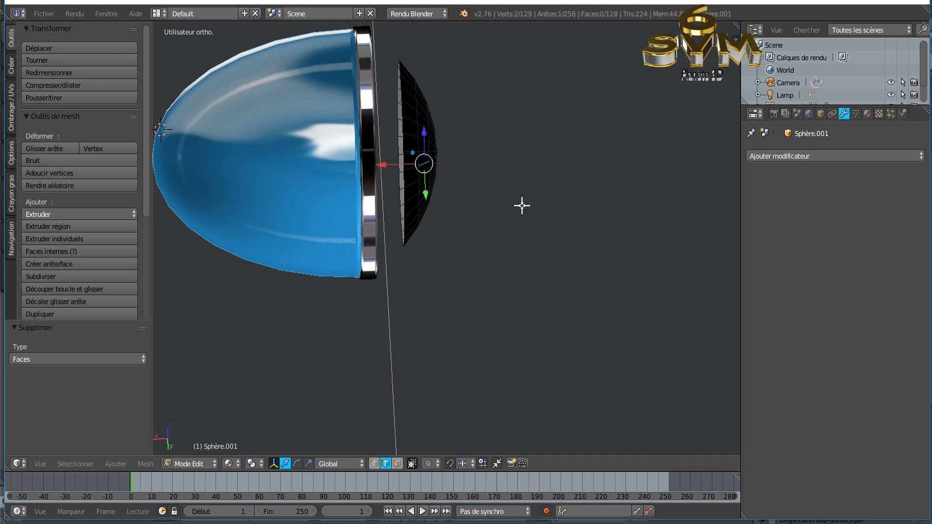
pyautogui.press('KP_3')
# Step: In wireframe, scale the whole lens up to 1.177 in Object Mode
pyautogui.scroll(-3, 516, 242)
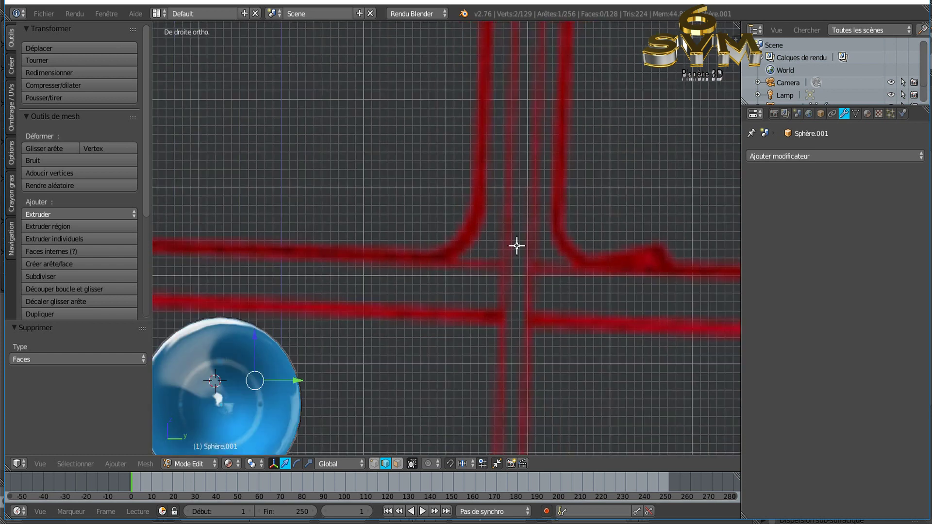
pyautogui.scroll(2, 490, 262)
pyautogui.press('z')
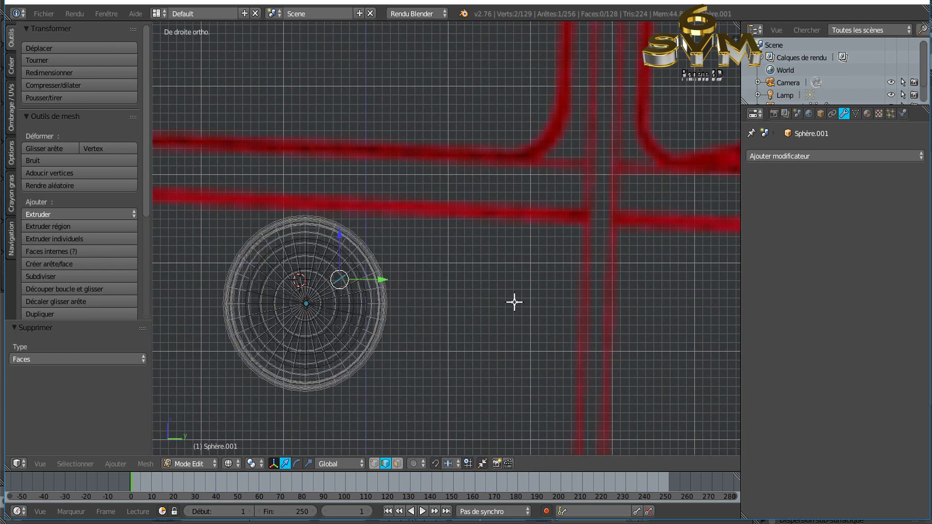
pyautogui.scroll(2, 393, 359)
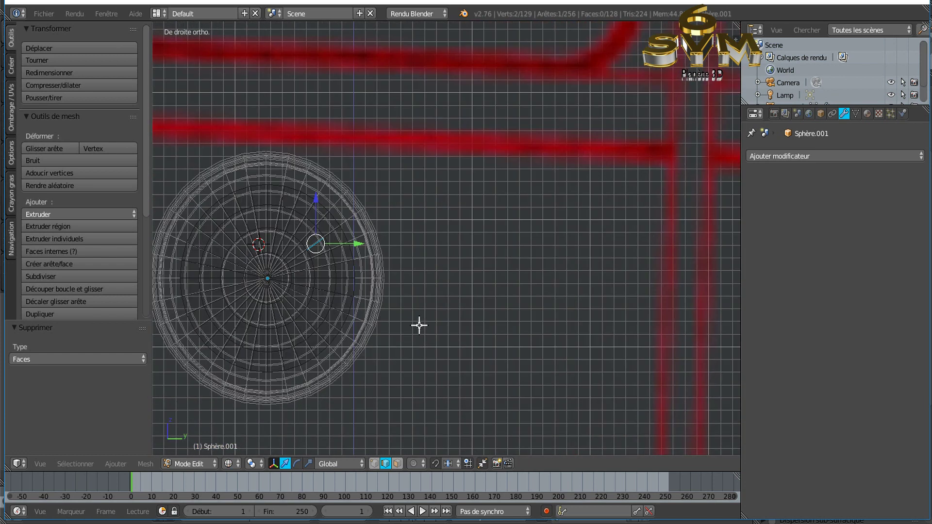
pyautogui.keyDown('shift'); pyautogui.moveTo(426, 339); pyautogui.dragTo(533, 291, button='middle'); pyautogui.keyUp('shift')
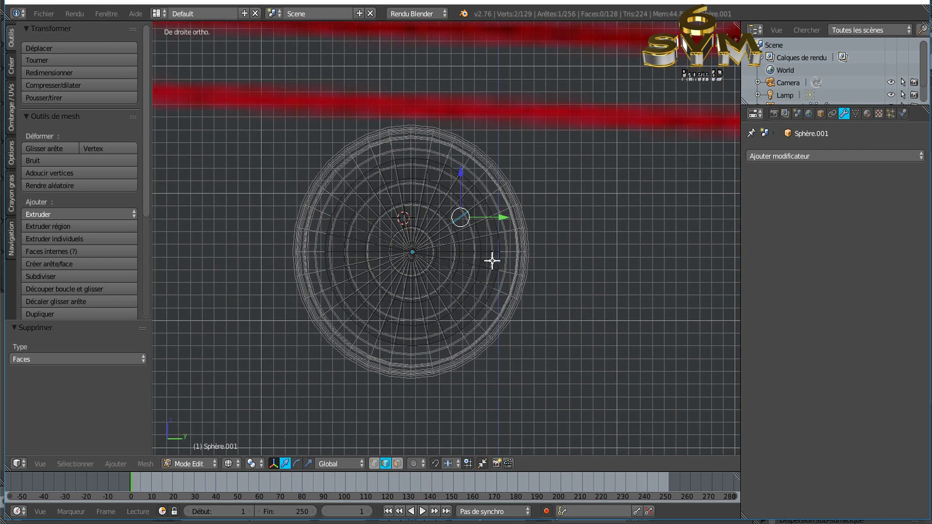
pyautogui.press('Tab')
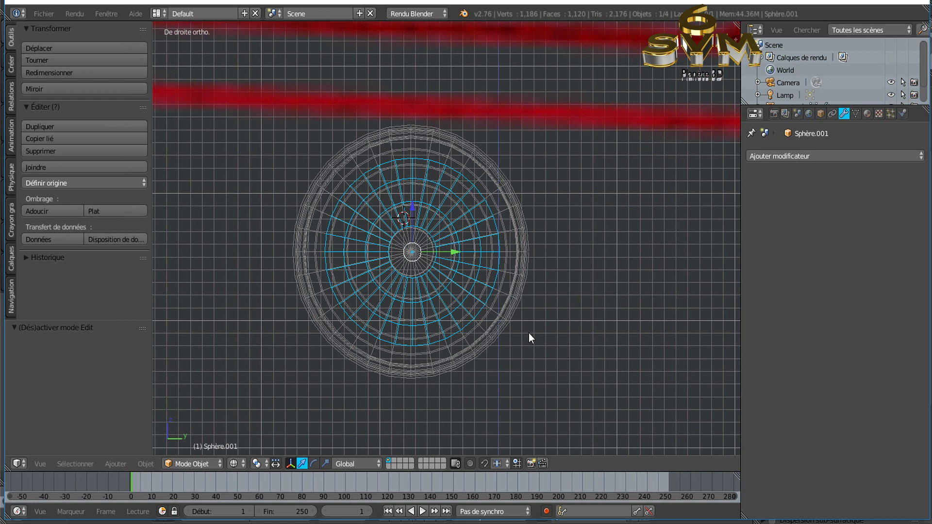
pyautogui.press('s')
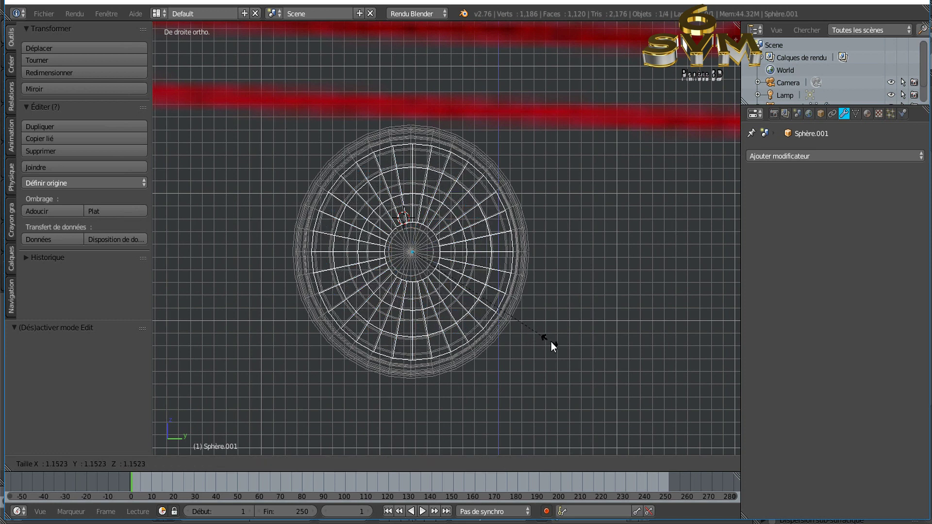
pyautogui.click(552, 343)
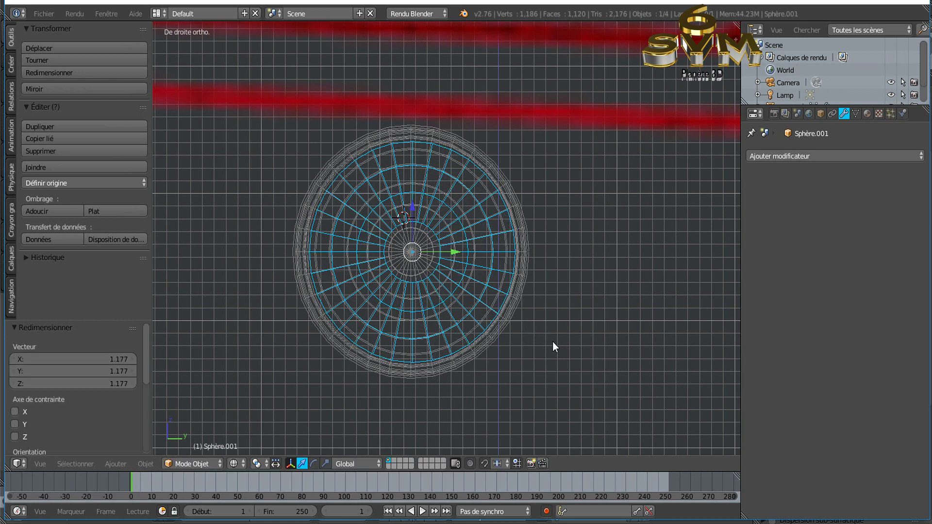
# Step: Clear the lens mesh selection and switch back to solid display
pyautogui.press('Tab')
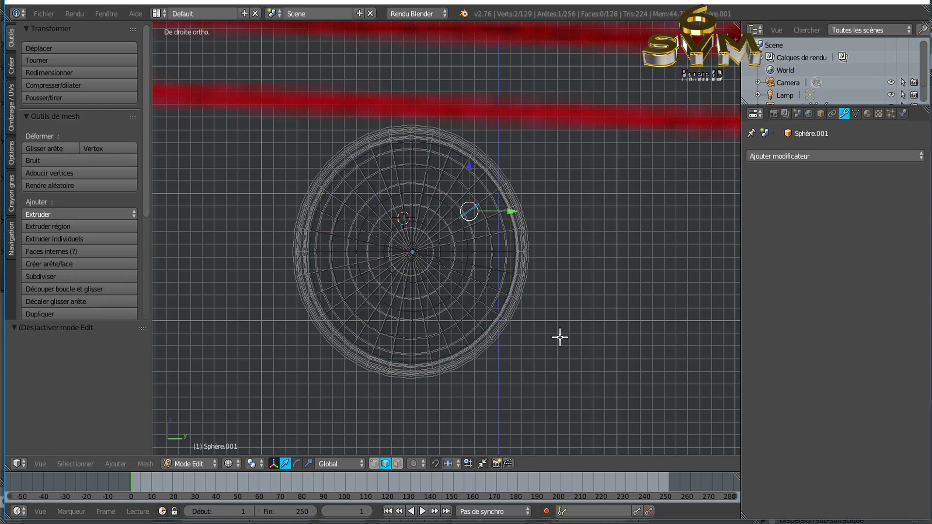
pyautogui.press('a')
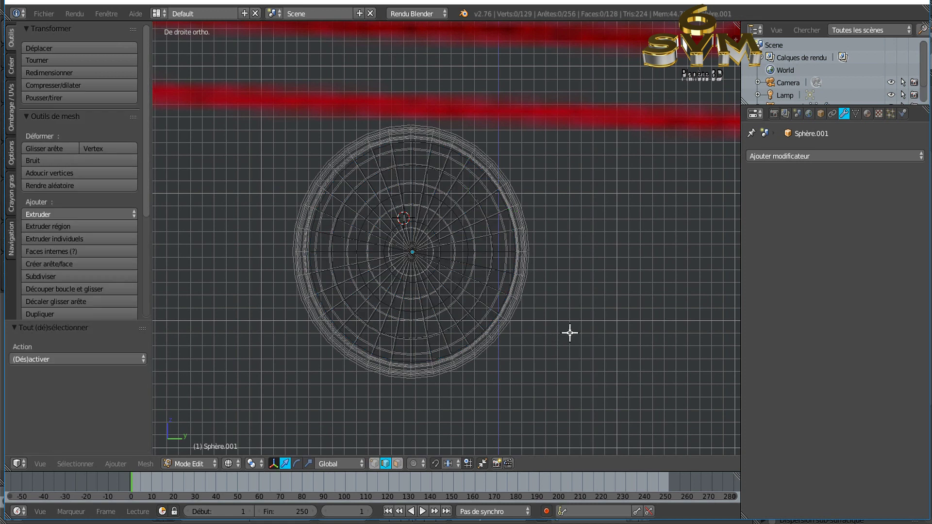
pyautogui.press('Tab')
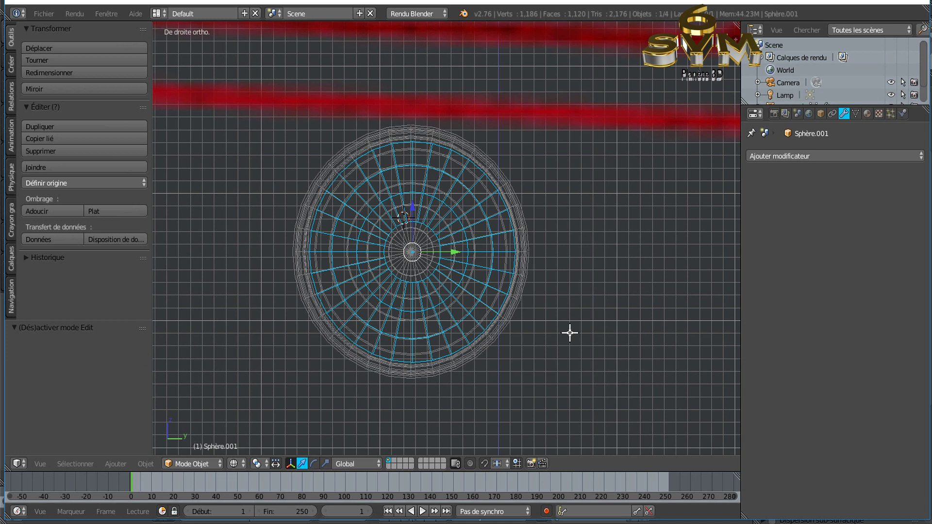
pyautogui.press('z')
pyautogui.moveTo(570, 333)
pyautogui.mouseDown(button='middle')
pyautogui.moveTo(498, 366)
pyautogui.moveTo(420, 387)
pyautogui.moveTo(429, 375)
pyautogui.mouseUp(button='middle')
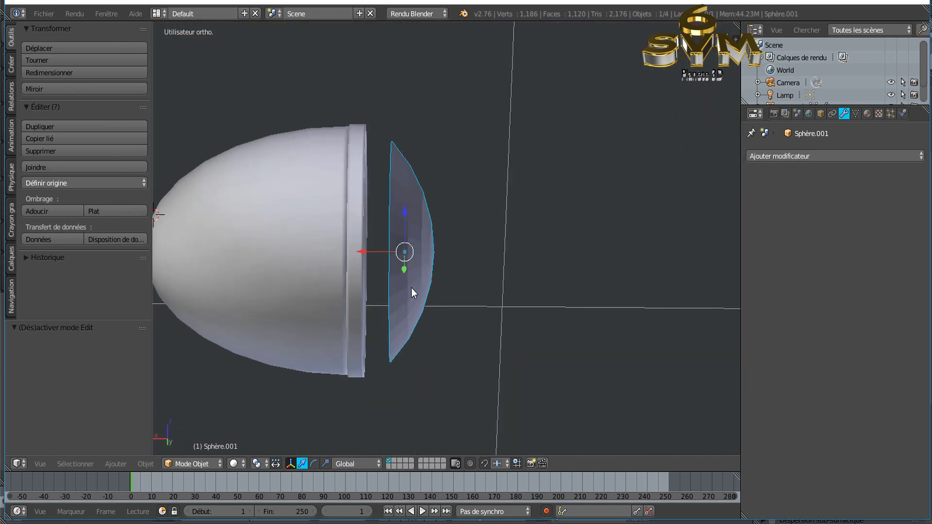
# Step: Add a Subdivision Surface modifier to the lens with viewport level 3
pyautogui.click(784, 156)
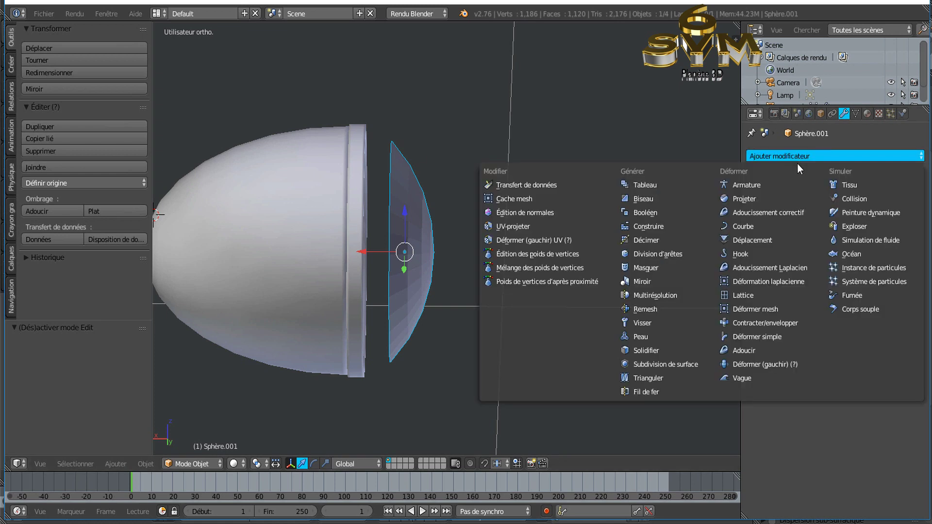
pyautogui.click(671, 366)
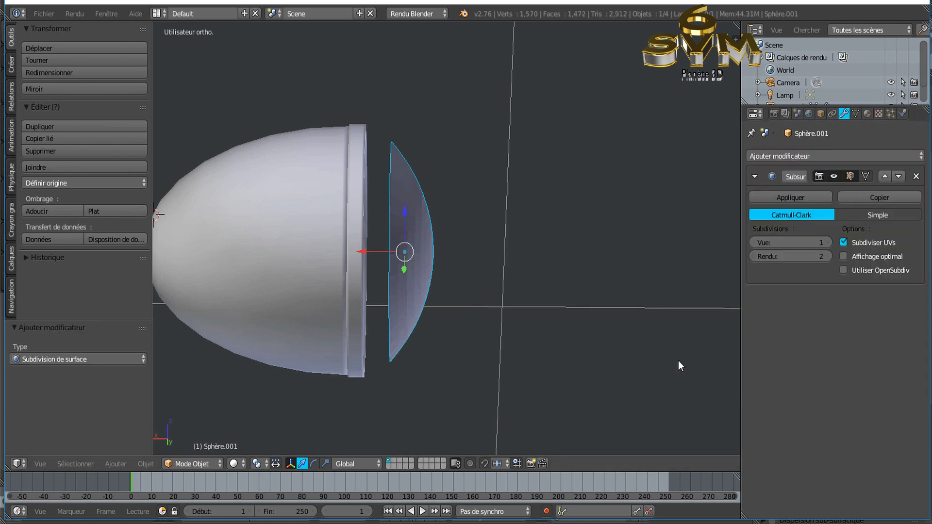
pyautogui.click(828, 241)
pyautogui.click(829, 241)
pyautogui.moveTo(587, 293)
pyautogui.mouseDown(button='middle')
pyautogui.moveTo(508, 317)
pyautogui.moveTo(581, 330)
pyautogui.mouseUp(button='middle')
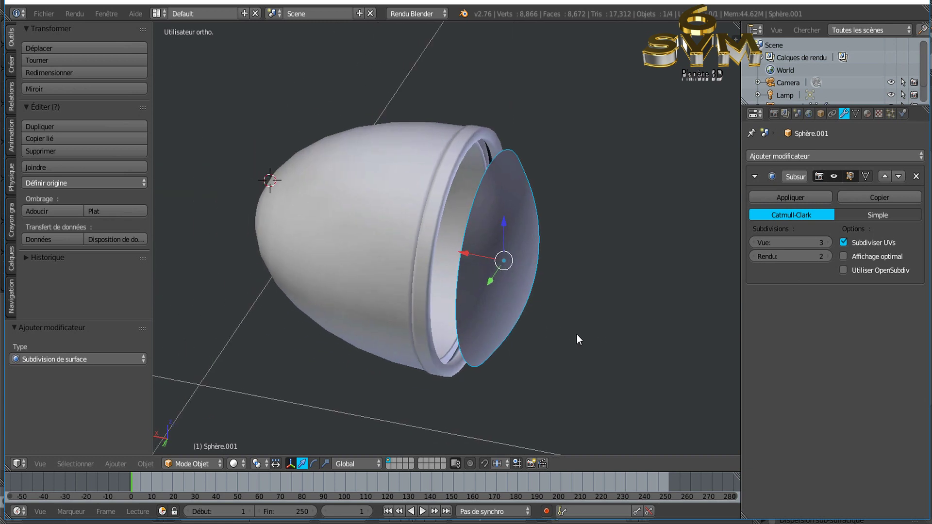
pyautogui.scroll(2, 557, 339)
pyautogui.scroll(1, 558, 339)
pyautogui.moveTo(485, 302); pyautogui.dragTo(528, 269, button='middle')
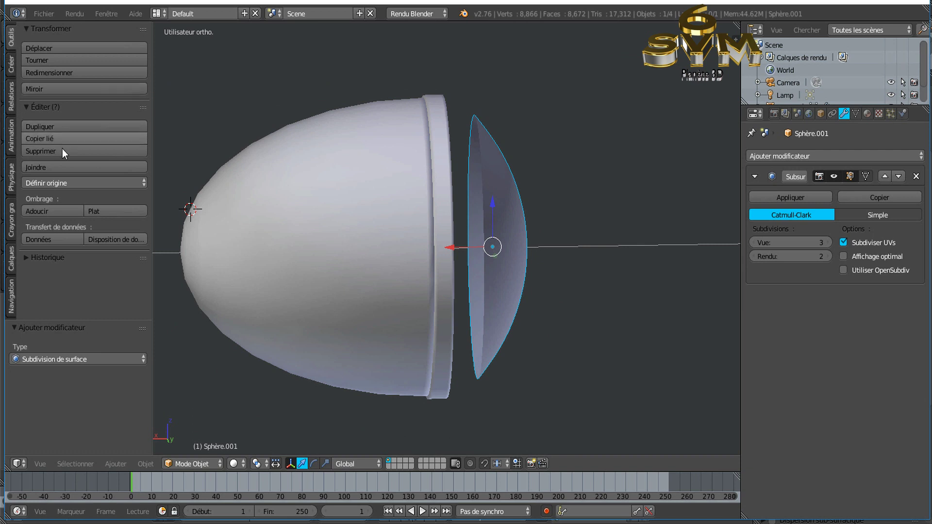
# Step: Apply smooth shading to the lens
pyautogui.click(49, 212)
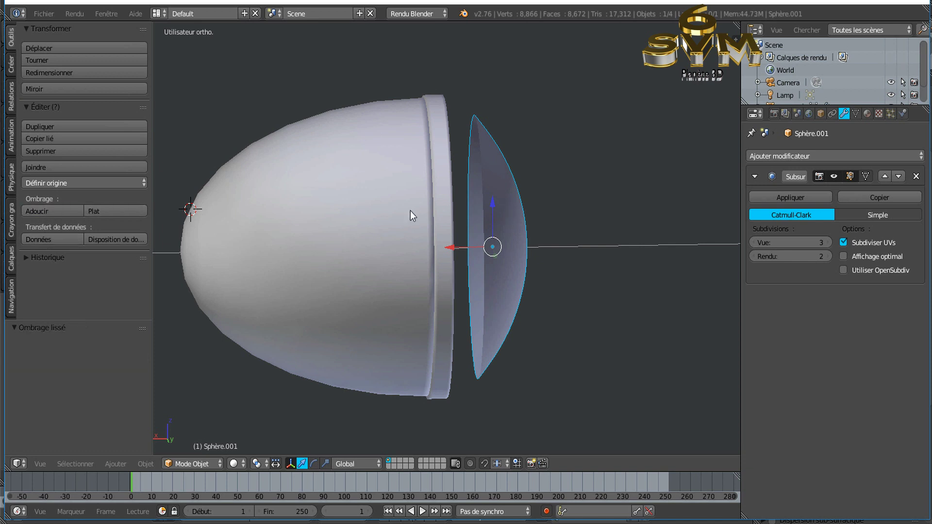
pyautogui.moveTo(533, 275); pyautogui.dragTo(504, 295, button='middle')
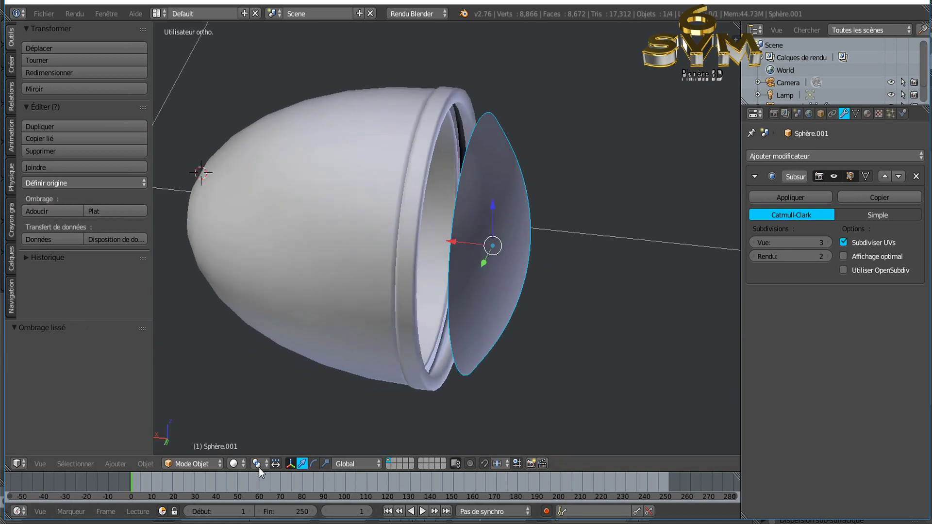
pyautogui.click(231, 462)
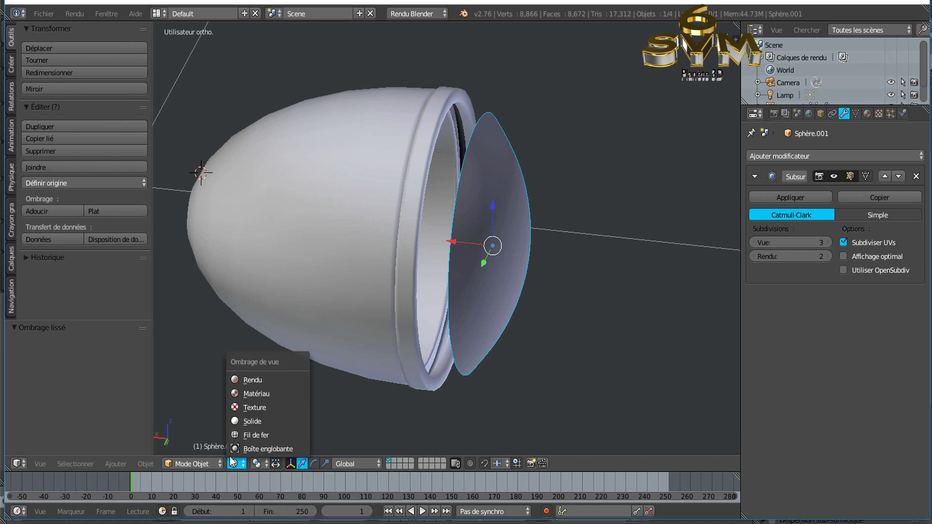
# Step: Switch to Texture shading and set the blue shell's Subsurf viewport level to 2
pyautogui.click(241, 407)
pyautogui.moveTo(432, 351)
pyautogui.mouseDown(button='middle')
pyautogui.moveTo(456, 284)
pyautogui.moveTo(503, 275)
pyautogui.moveTo(485, 340)
pyautogui.moveTo(339, 322)
pyautogui.moveTo(333, 297)
pyautogui.moveTo(414, 301)
pyautogui.moveTo(476, 272)
pyautogui.mouseUp(button='middle')
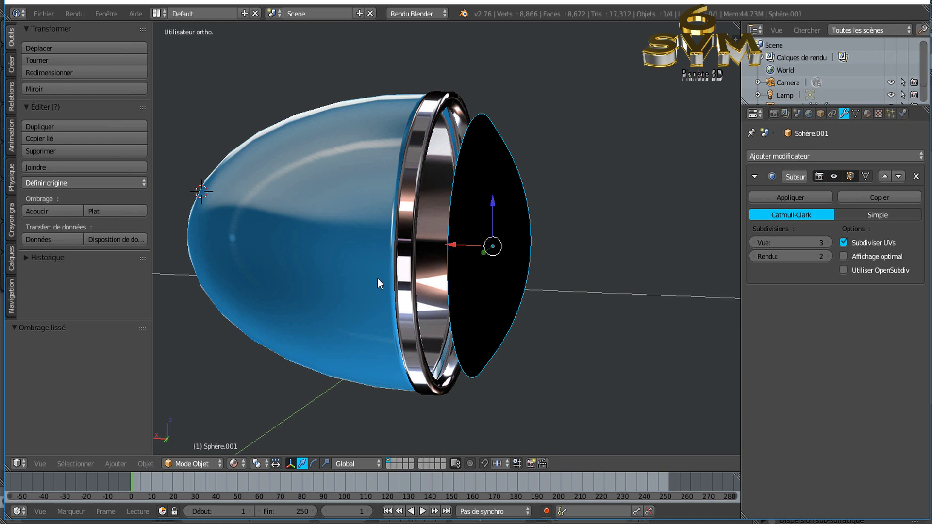
pyautogui.moveTo(377, 283); pyautogui.dragTo(389, 281, button='middle')
pyautogui.rightClick(398, 266)
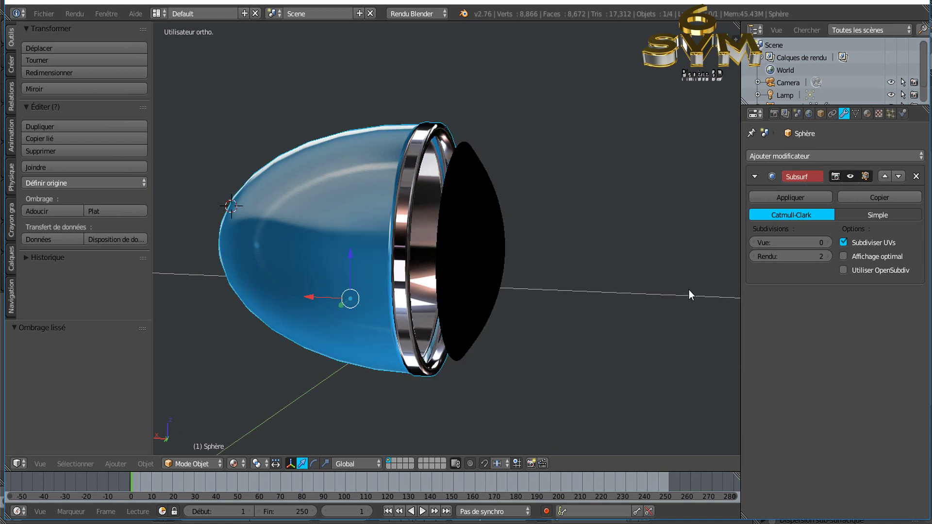
pyautogui.click(828, 242)
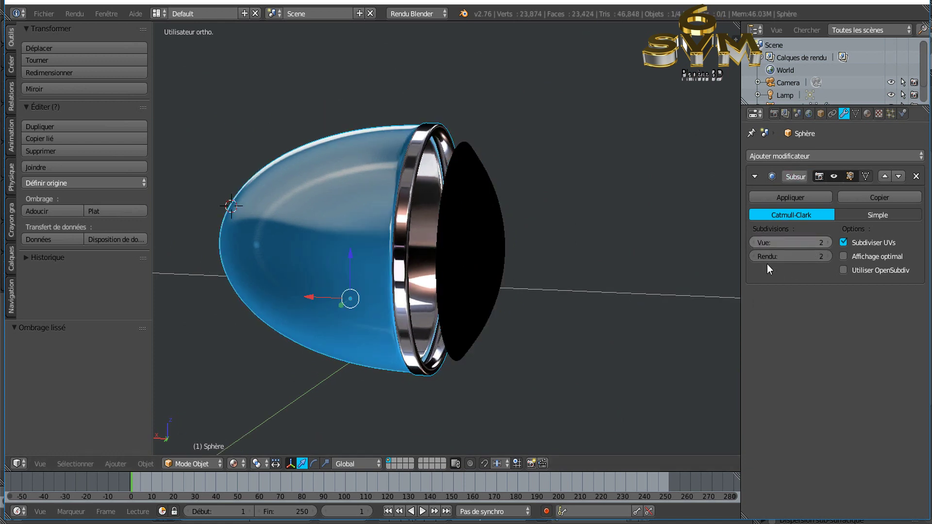
pyautogui.moveTo(443, 330)
pyautogui.mouseDown(button='middle')
pyautogui.moveTo(450, 380)
pyautogui.moveTo(475, 403)
pyautogui.moveTo(526, 354)
pyautogui.moveTo(502, 297)
pyautogui.moveTo(456, 298)
pyautogui.moveTo(526, 320)
pyautogui.moveTo(592, 322)
pyautogui.moveTo(494, 340)
pyautogui.moveTo(440, 388)
pyautogui.moveTo(306, 421)
pyautogui.moveTo(235, 369)
pyautogui.moveTo(442, 344)
pyautogui.mouseUp(button='middle')
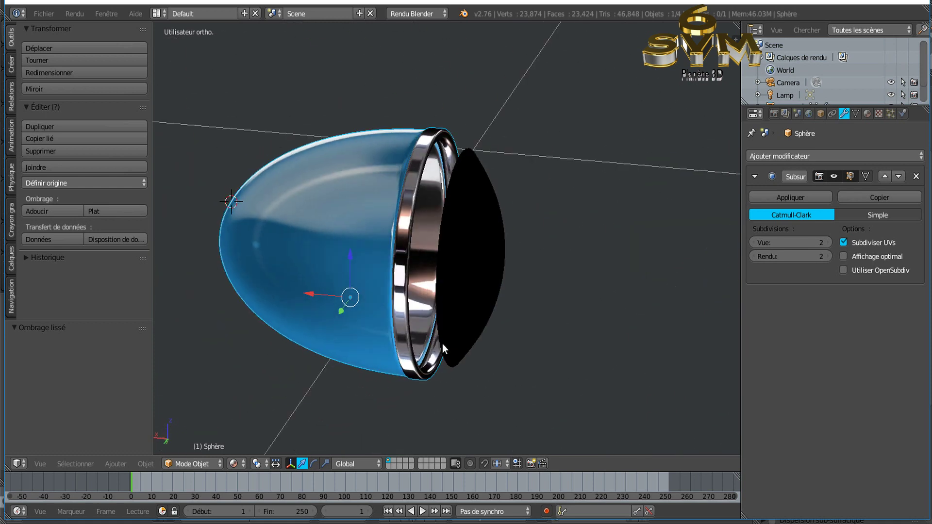
pyautogui.moveTo(525, 333)
pyautogui.mouseDown(button='middle')
pyautogui.moveTo(502, 335)
pyautogui.moveTo(551, 352)
pyautogui.moveTo(490, 357)
pyautogui.moveTo(484, 343)
pyautogui.mouseUp(button='middle')
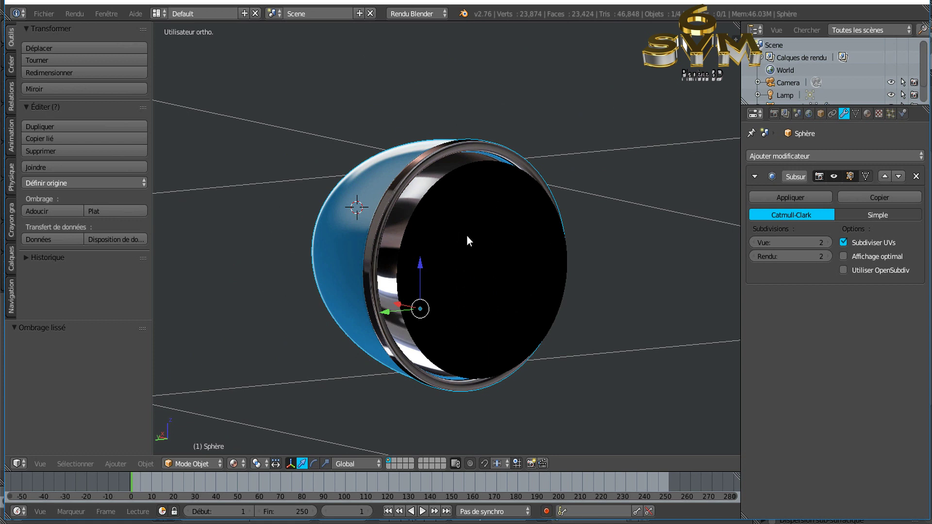
pyautogui.scroll(1, 463, 258)
pyautogui.moveTo(474, 262)
pyautogui.mouseDown(button='middle')
pyautogui.moveTo(542, 274)
pyautogui.moveTo(521, 285)
pyautogui.mouseUp(button='middle')
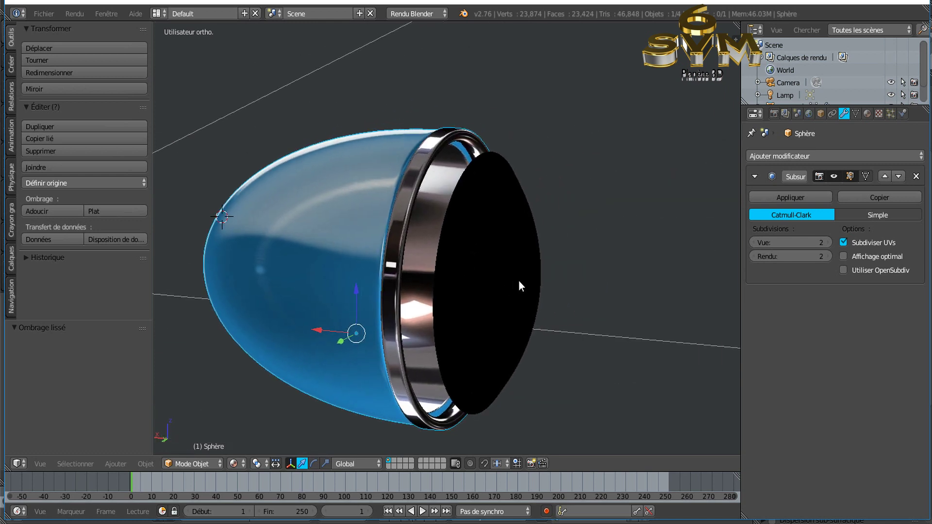
pyautogui.moveTo(573, 304); pyautogui.dragTo(574, 305, button='middle')
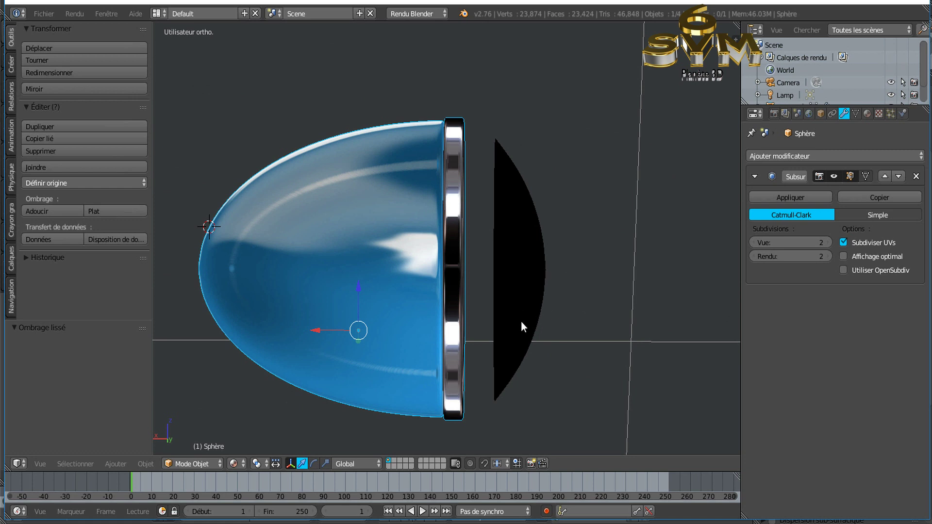
pyautogui.keyDown('shift'); pyautogui.moveTo(521, 321); pyautogui.dragTo(534, 290, button='middle'); pyautogui.keyUp('shift')
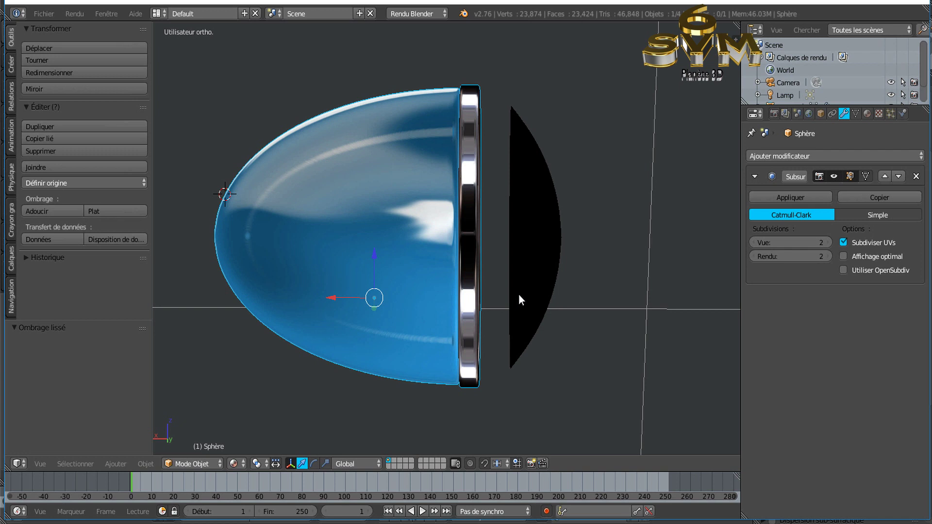
pyautogui.moveTo(624, 319)
pyautogui.mouseDown(button='middle')
pyautogui.moveTo(584, 333)
pyautogui.moveTo(590, 342)
pyautogui.mouseUp(button='middle')
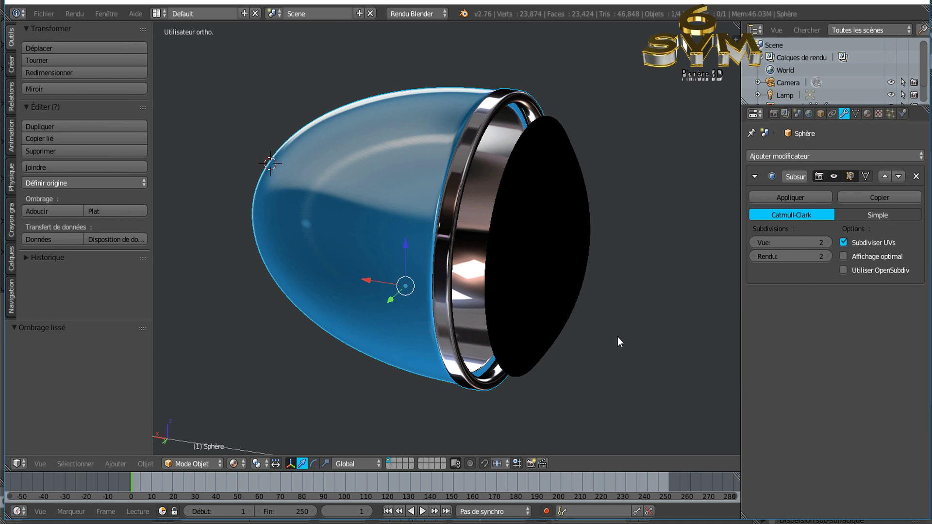
pyautogui.moveTo(601, 355); pyautogui.dragTo(584, 350, button='middle')
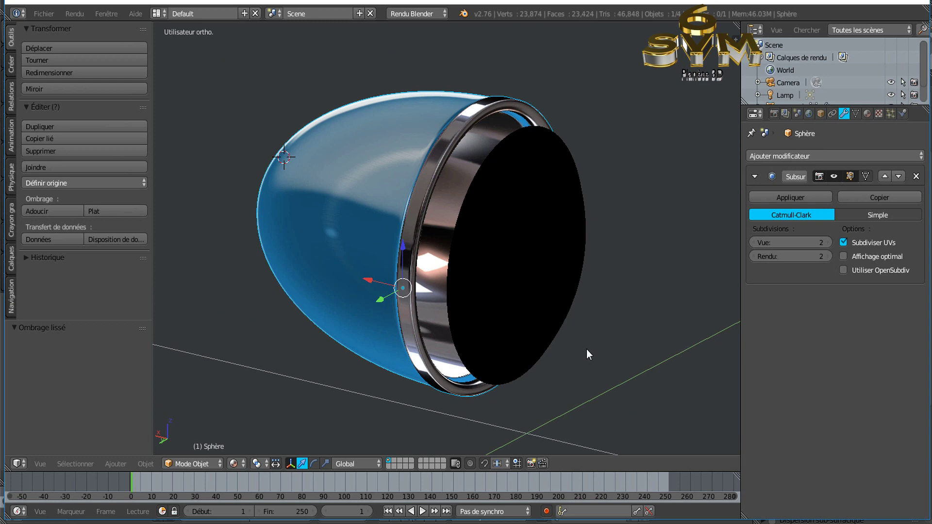